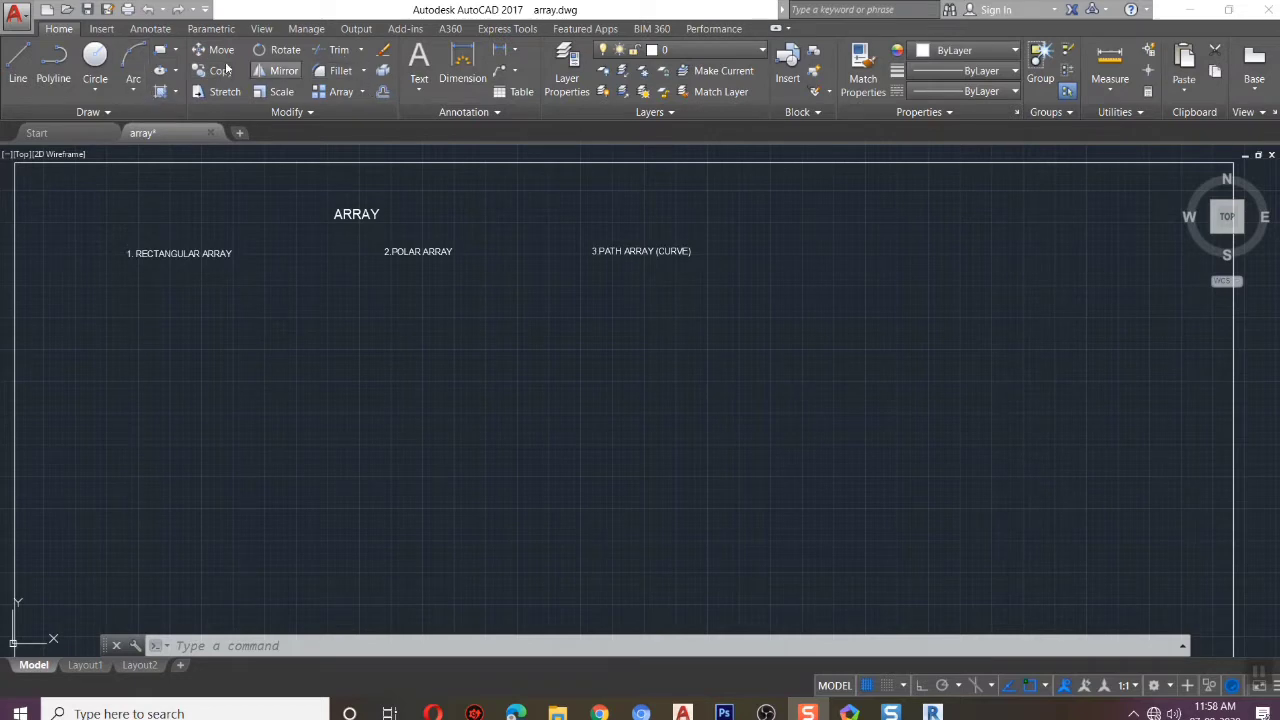
Check the Array types list, then use REC to draw a small square below the heading
left_click(363, 92)
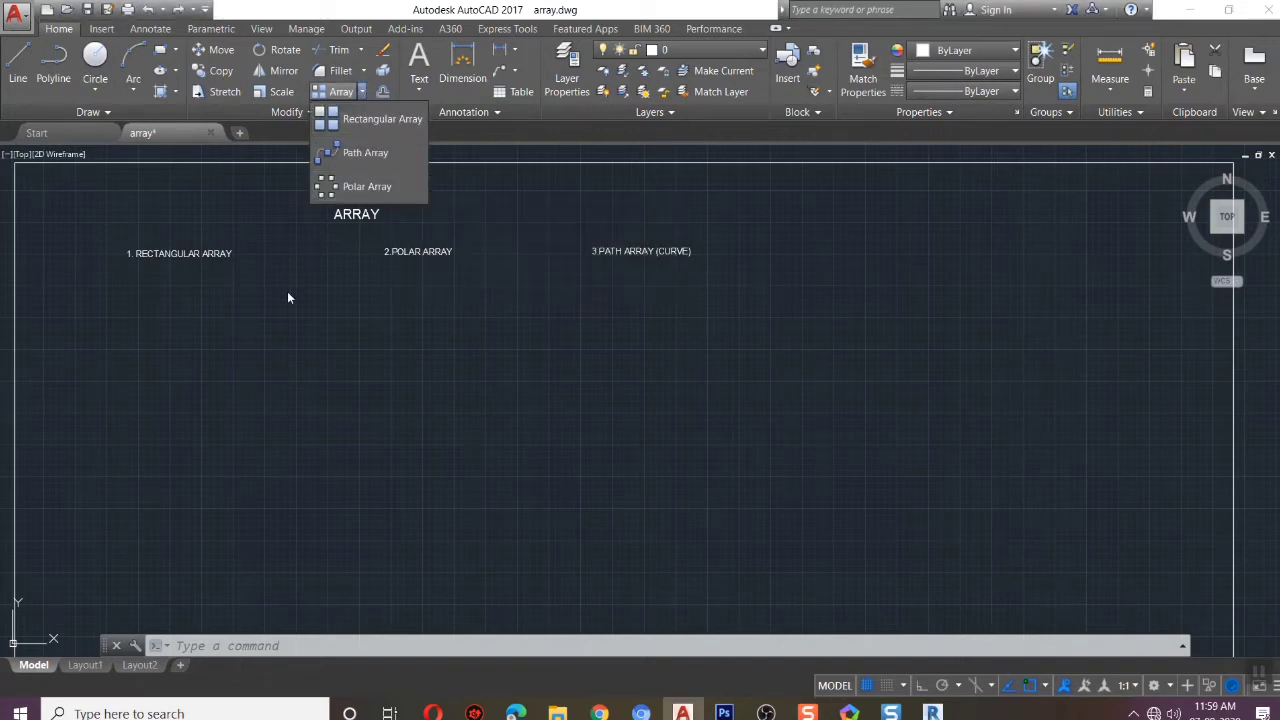
left_click(175, 493)
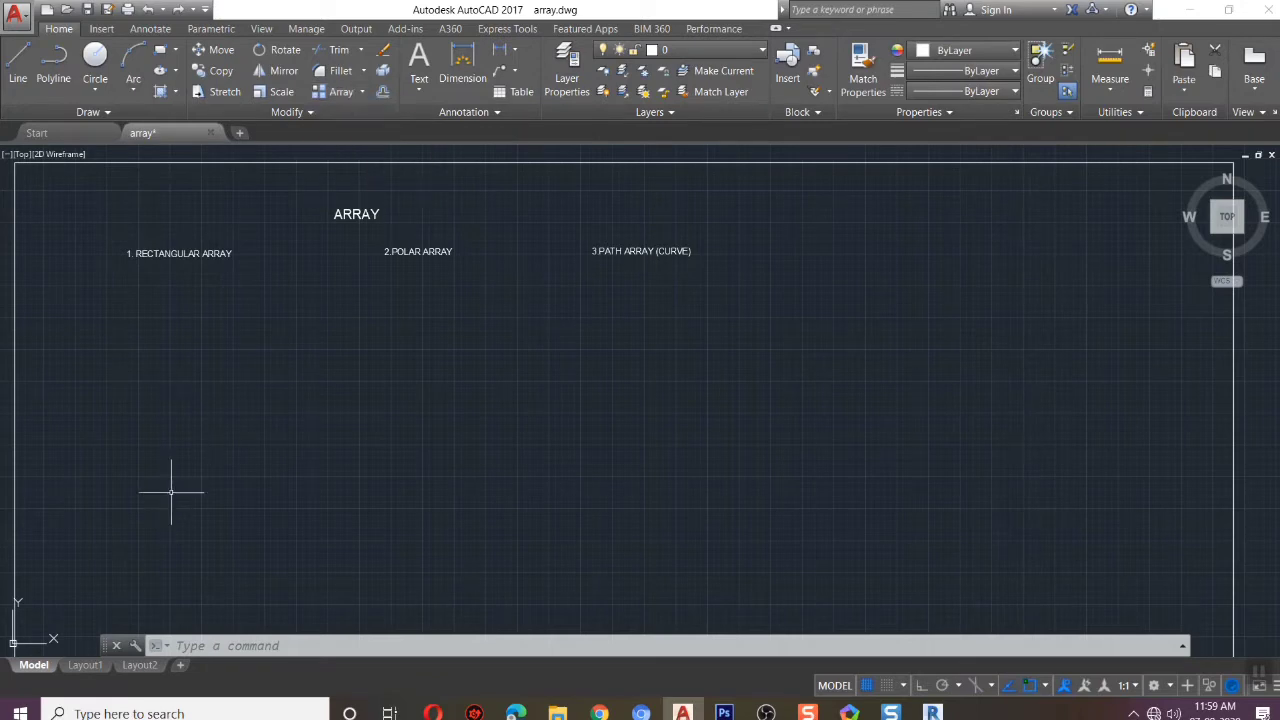
type("REC")
key("Return")
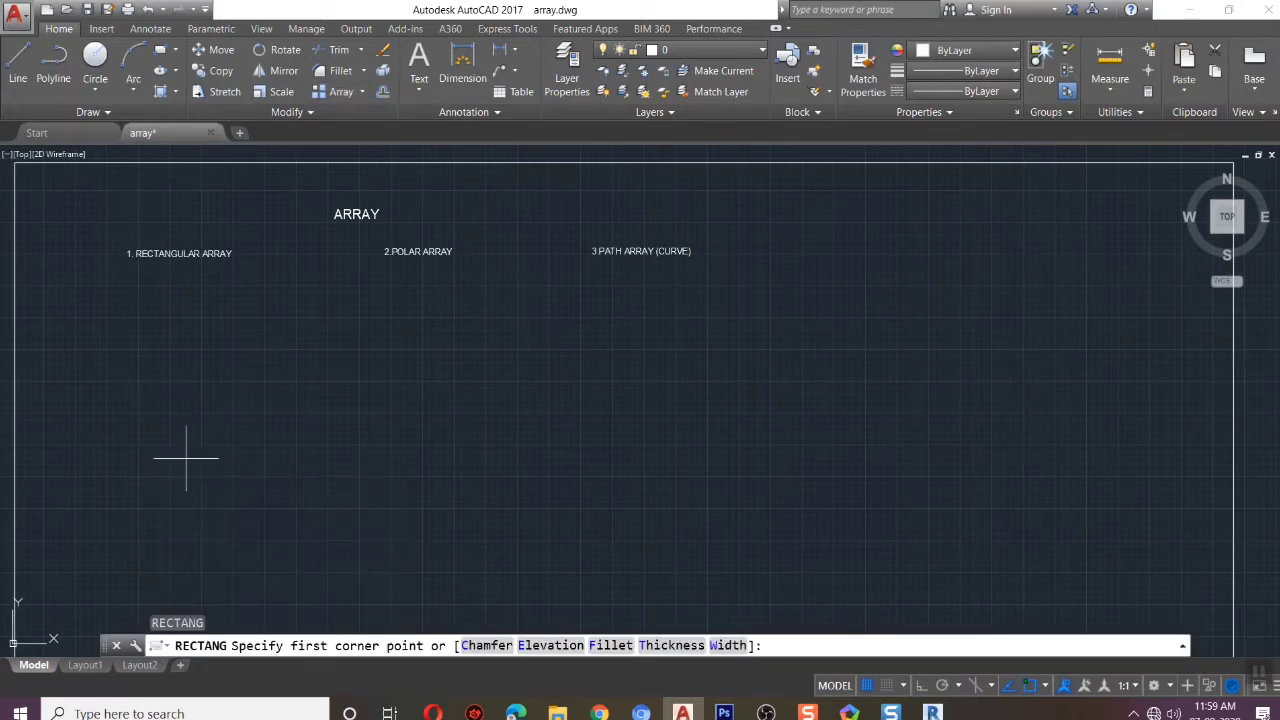
left_click(186, 459)
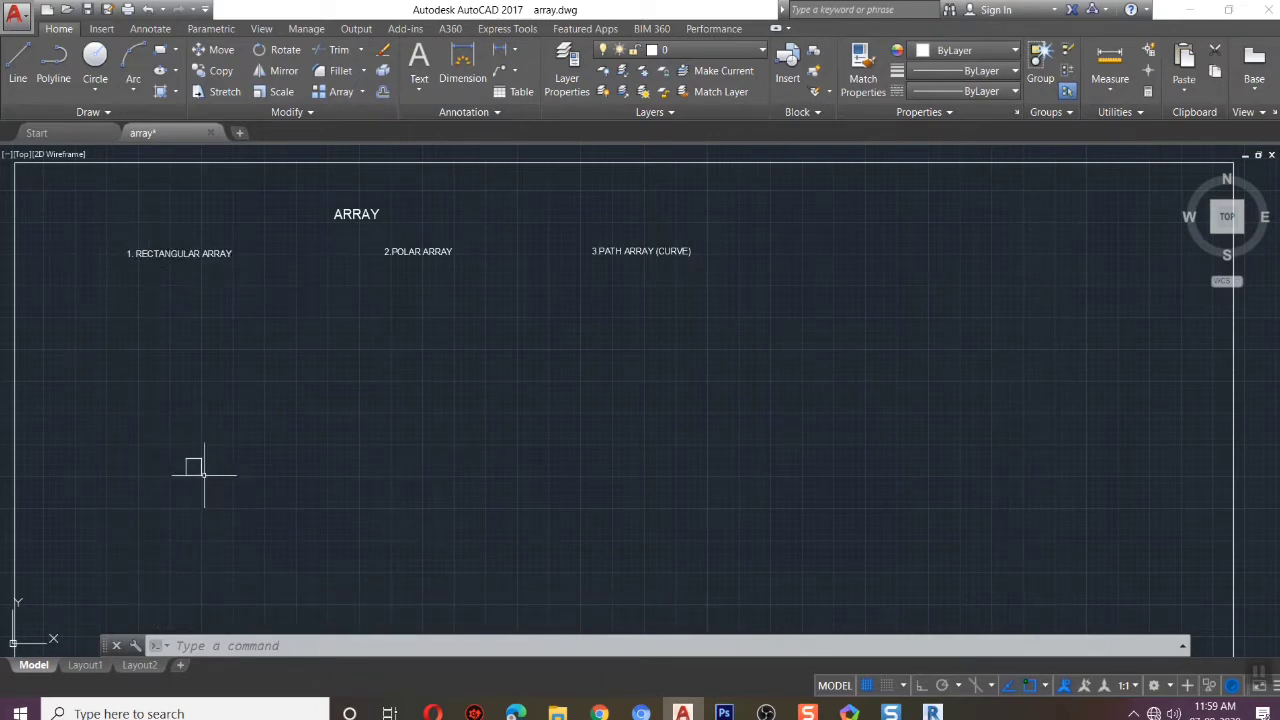
Enter AR to begin arraying the square
type("ar")
key("Return")
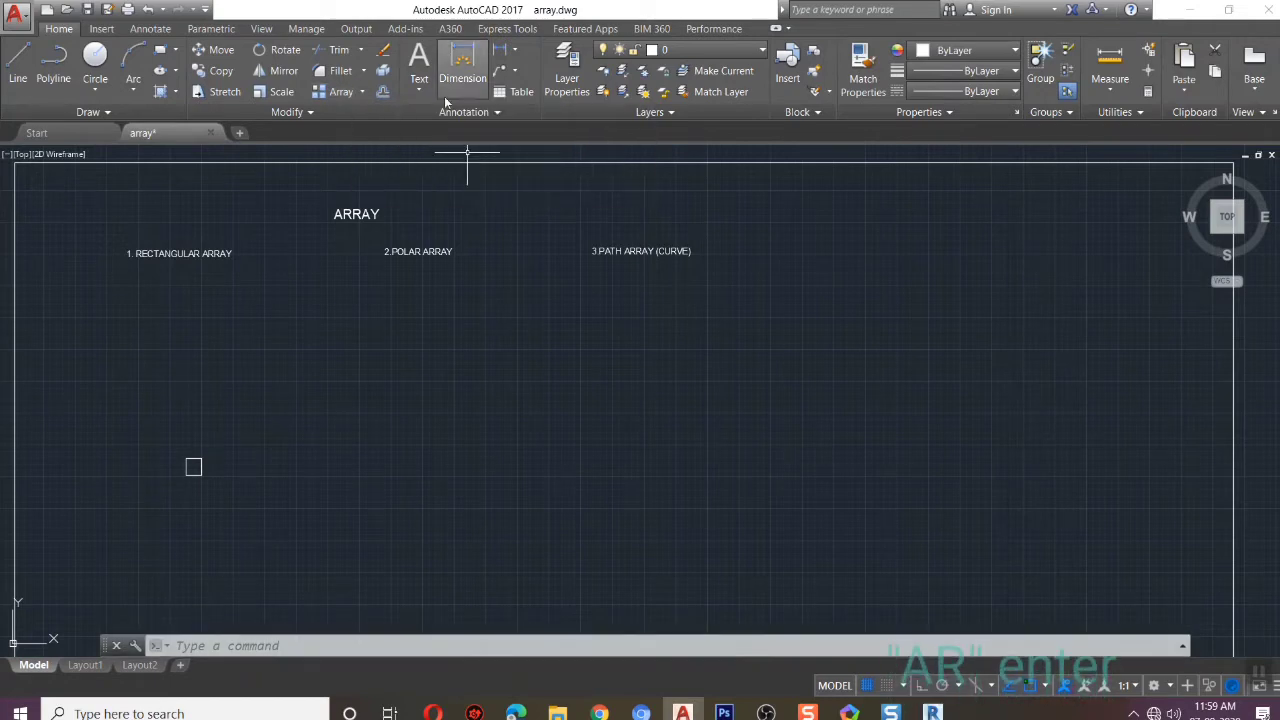
left_click(198, 645)
type("AR")
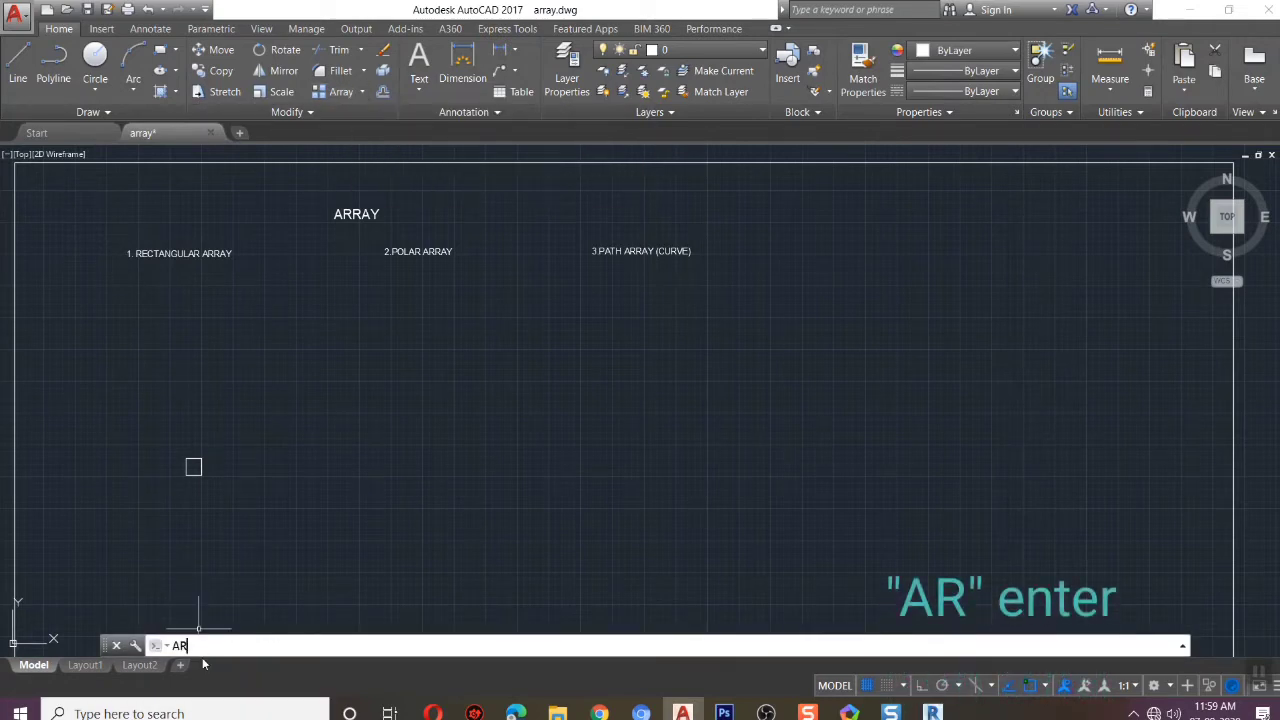
Array the square rectangularly into 4 columns by 3 rows
key("Return")
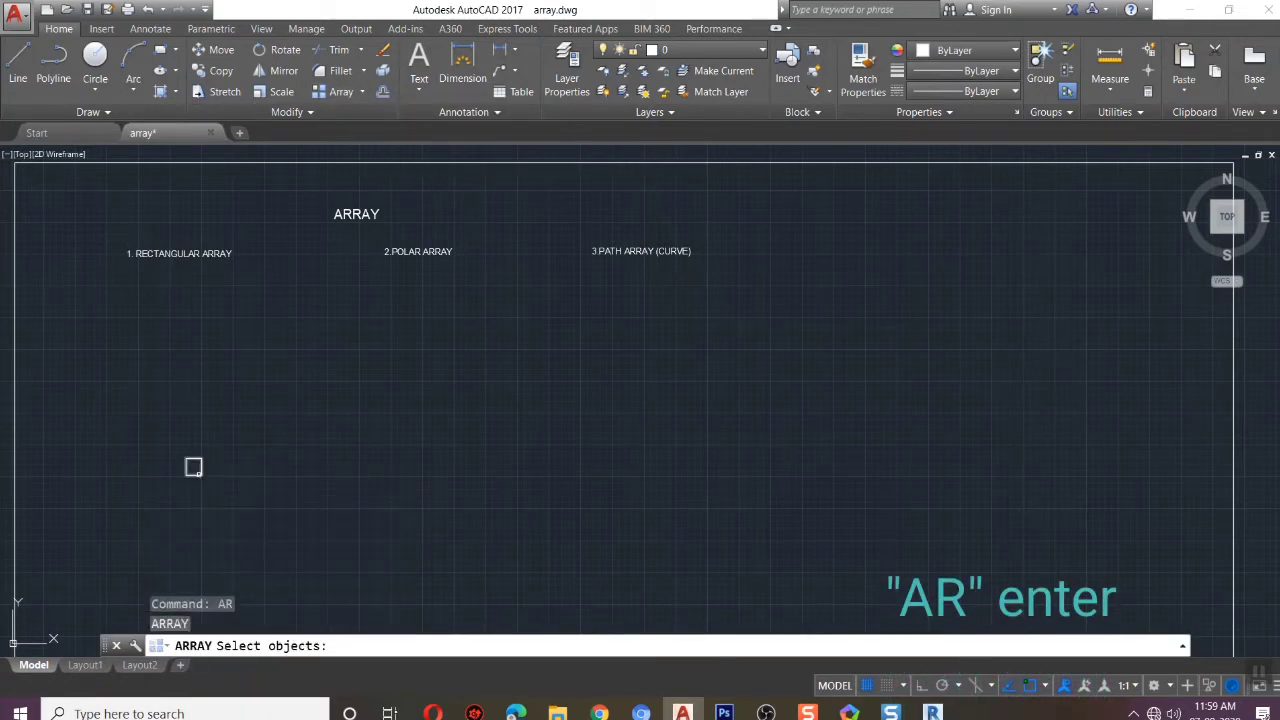
left_click(193, 467)
key("Return")
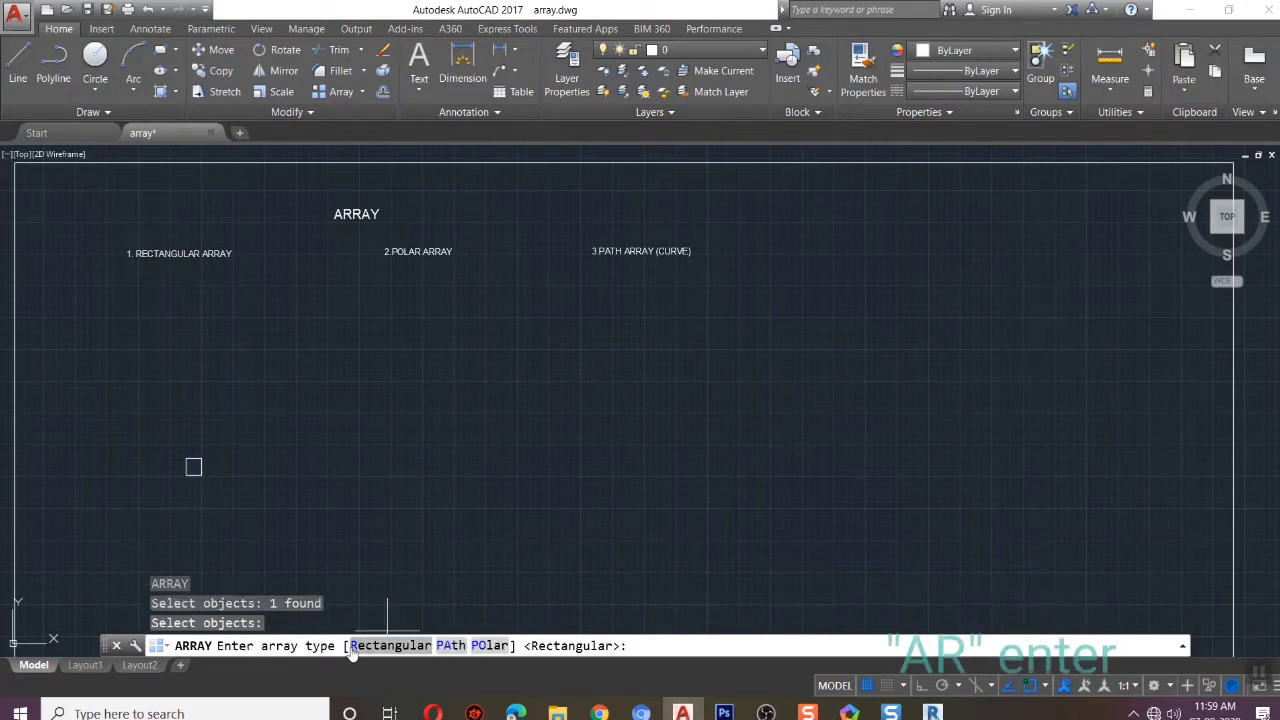
left_click(352, 646)
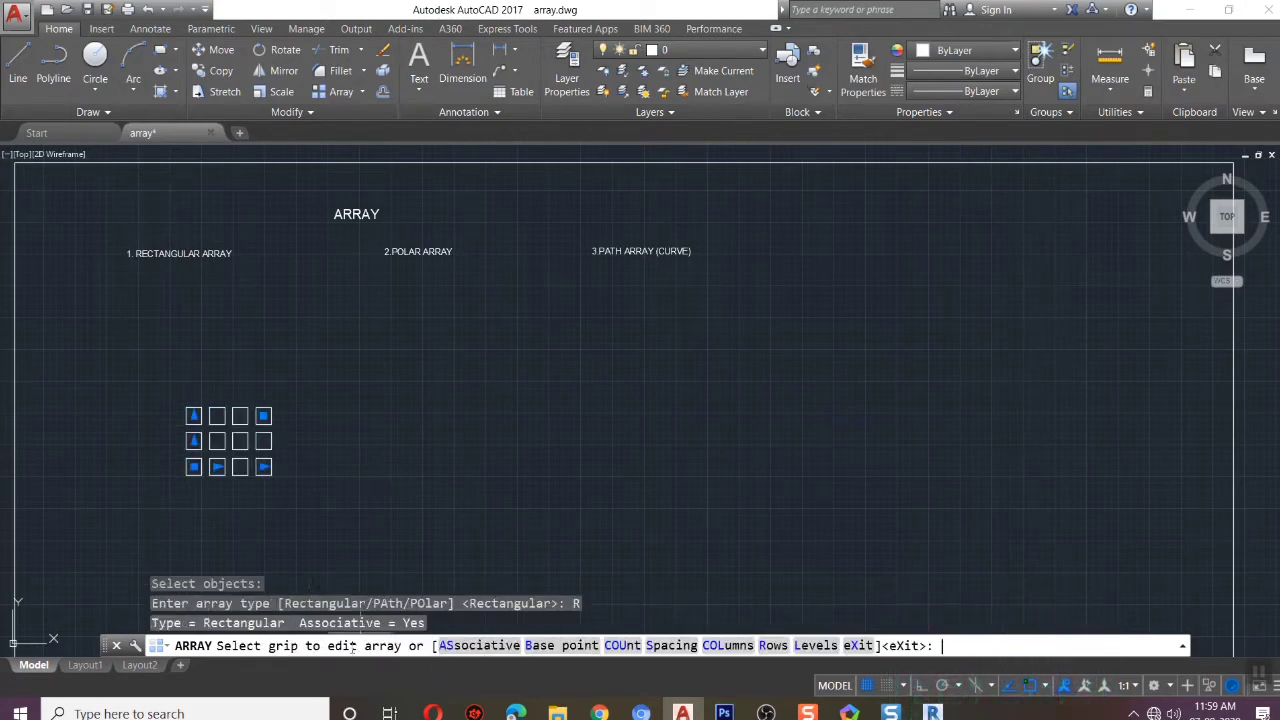
scroll(193, 467, "up", 2)
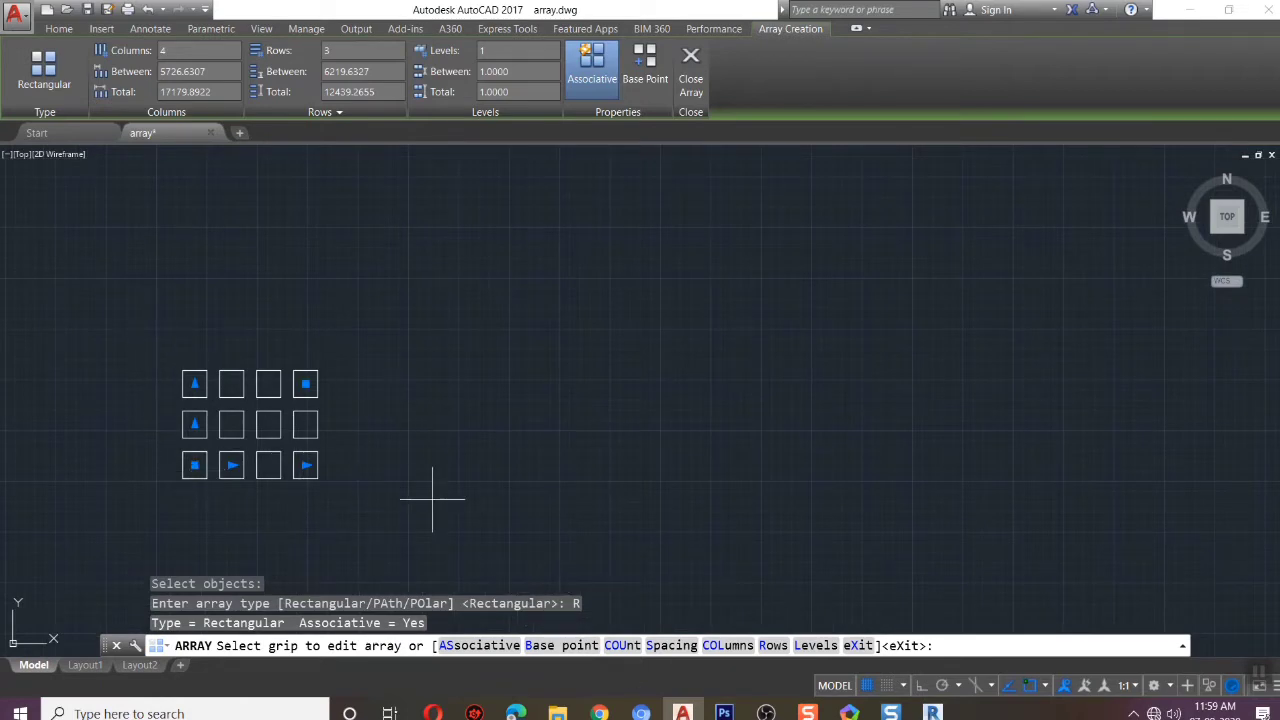
key("Return")
Draw and delete a test rectangle around the array, then window-select the array for editing
type("r")
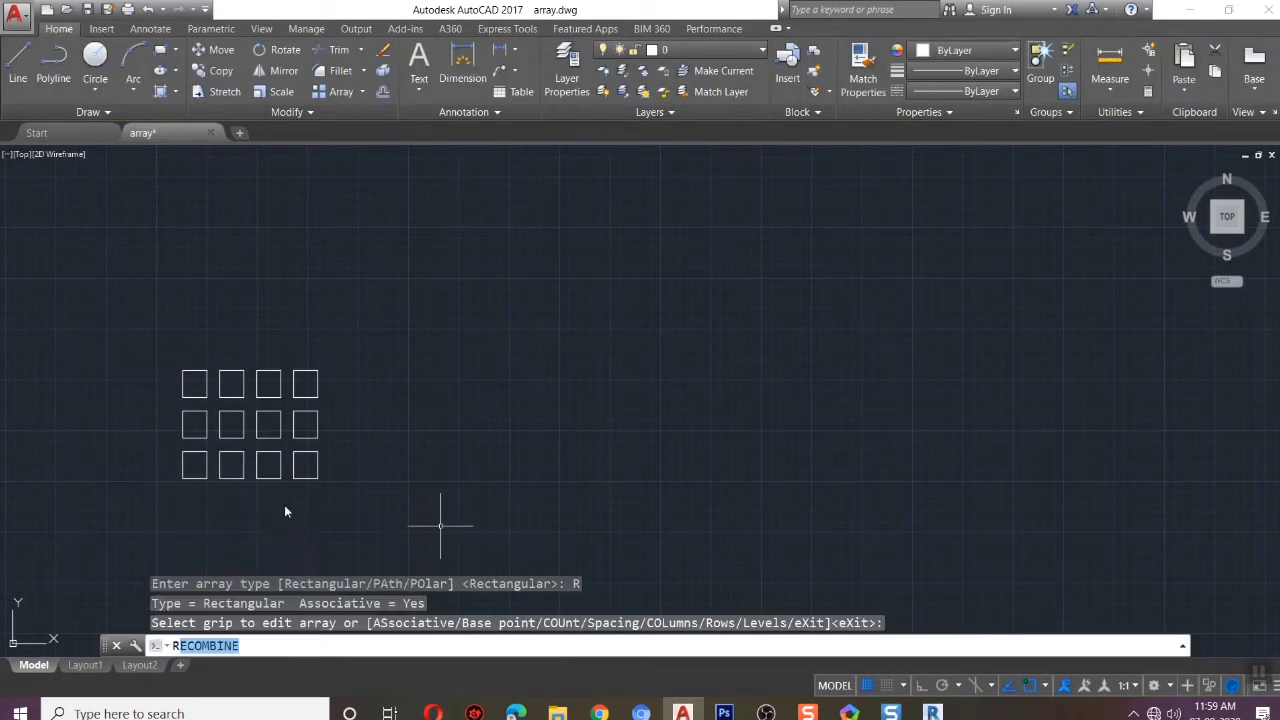
type("ec")
key("Return")
left_click(183, 371)
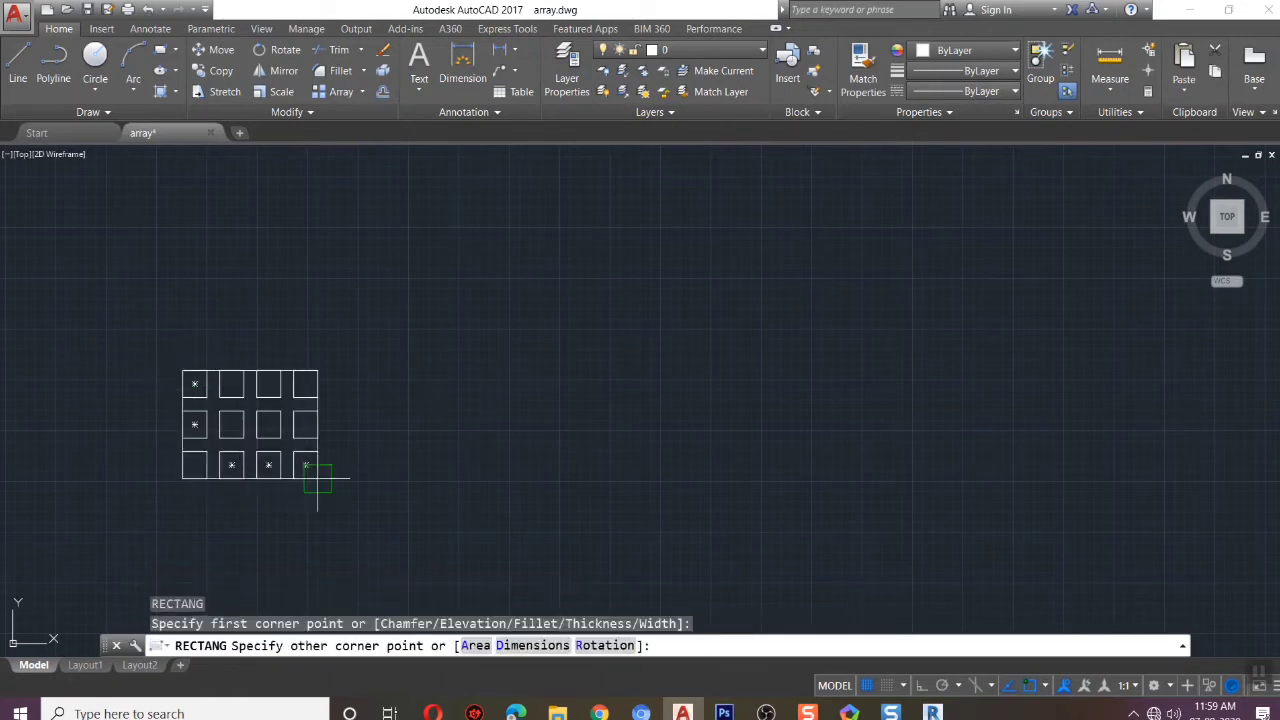
left_click(317, 478)
left_click(246, 370)
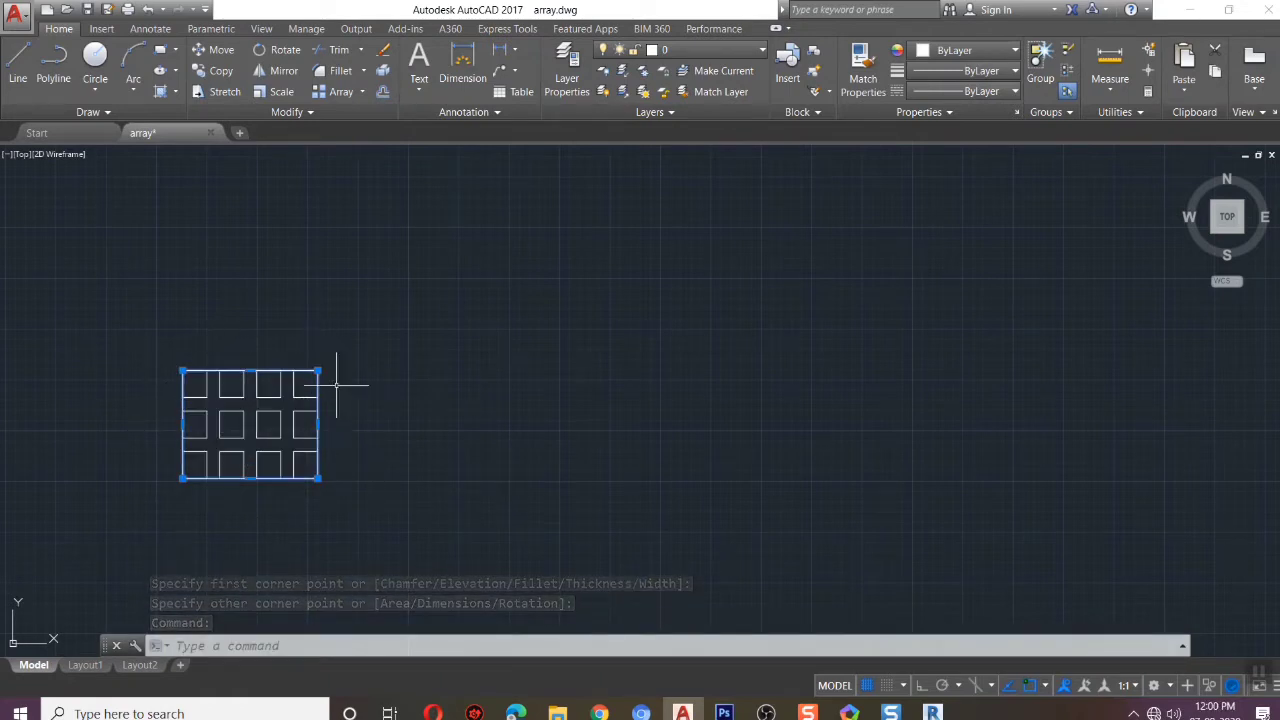
key("Delete")
left_click(231, 352)
left_click(190, 440)
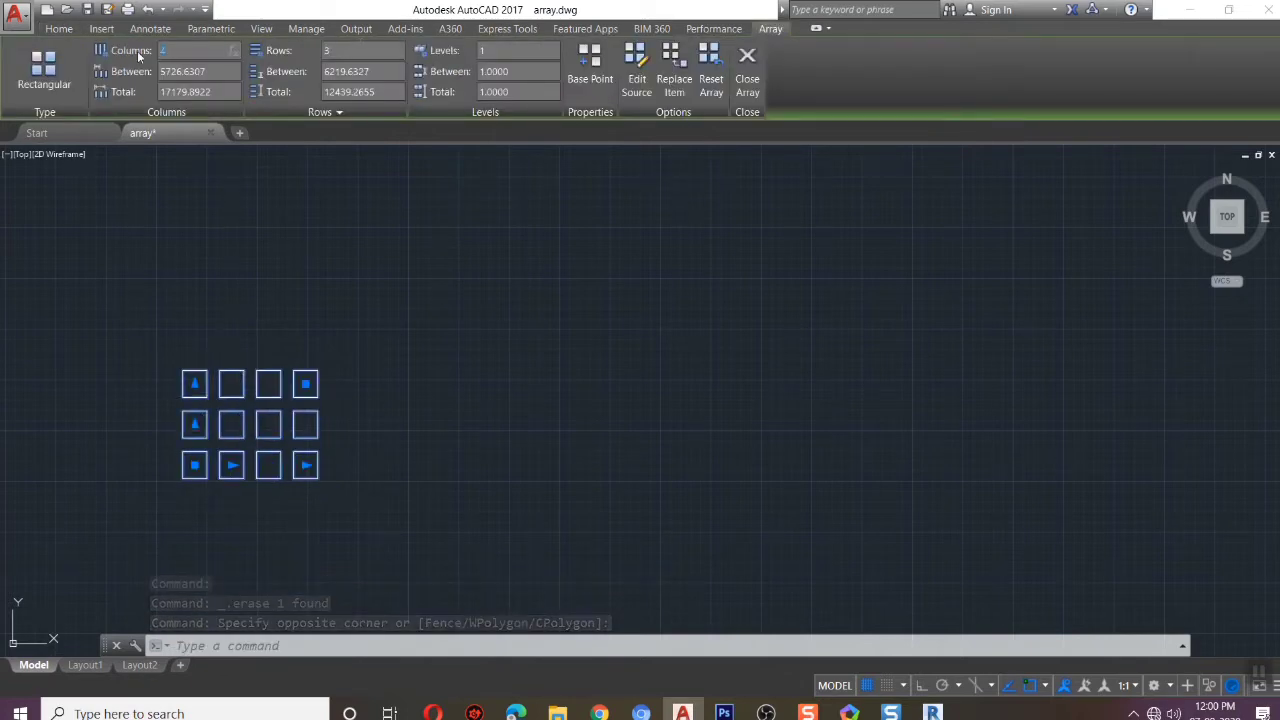
Set the array to 5 columns and widen the row spacing
type("5")
key("Tab")
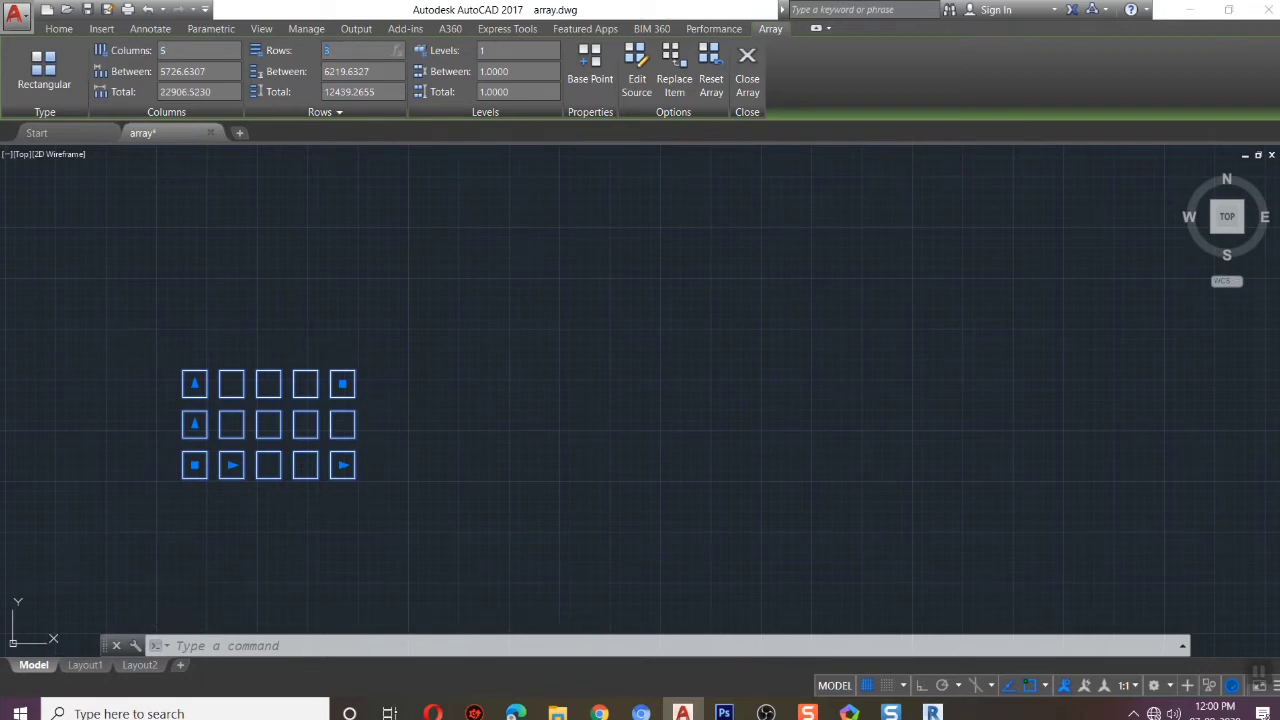
type("4")
key("Tab")
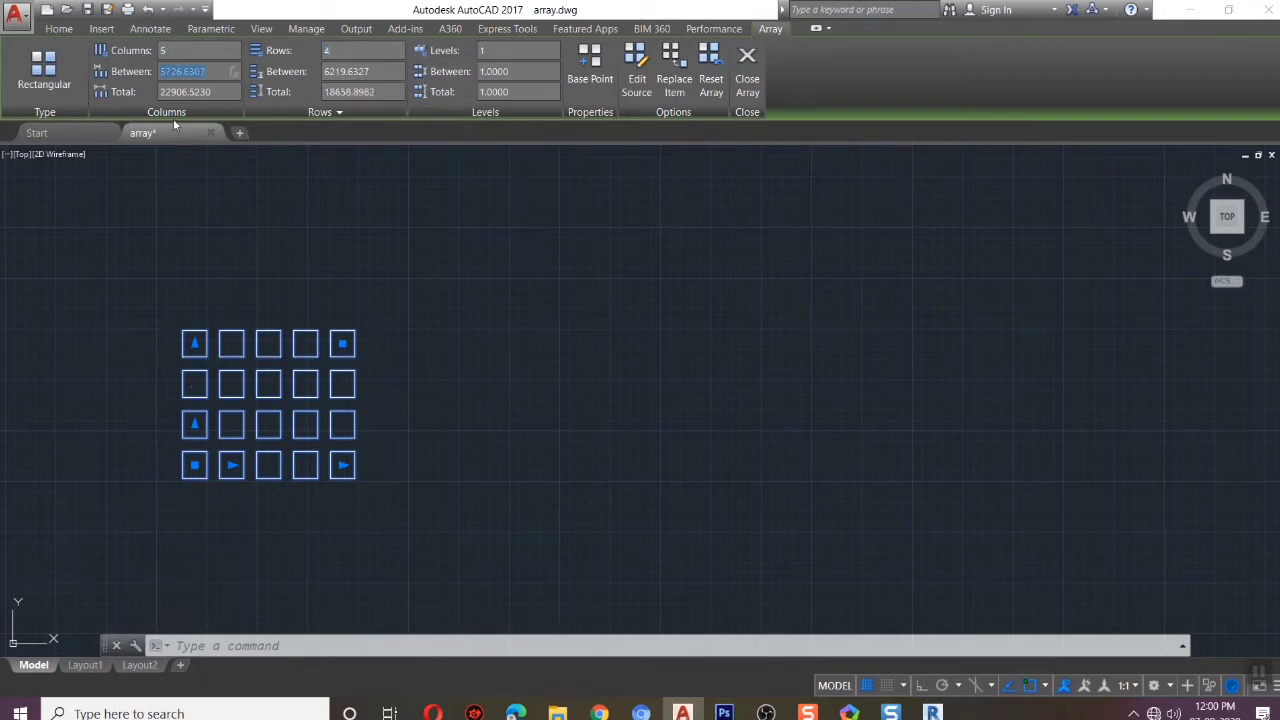
left_click(195, 425)
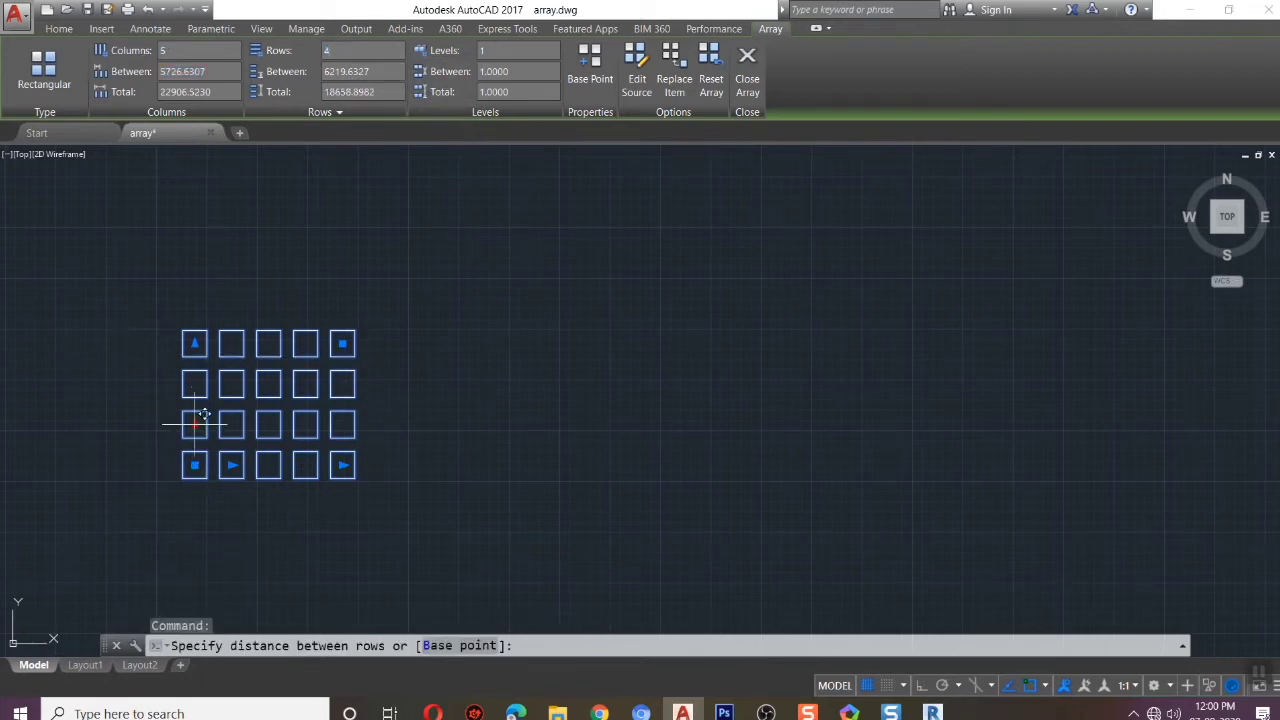
scroll(249, 356, "down", 3)
scroll(249, 356, "up", 4)
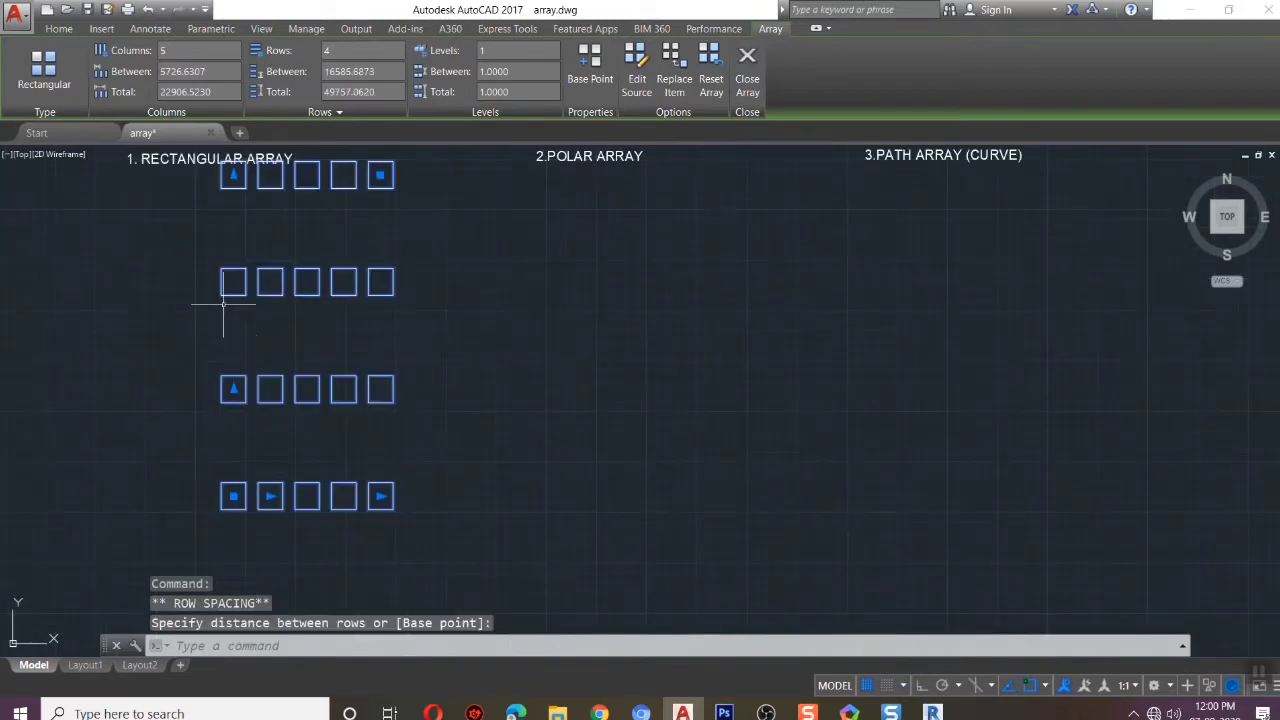
key("Escape")
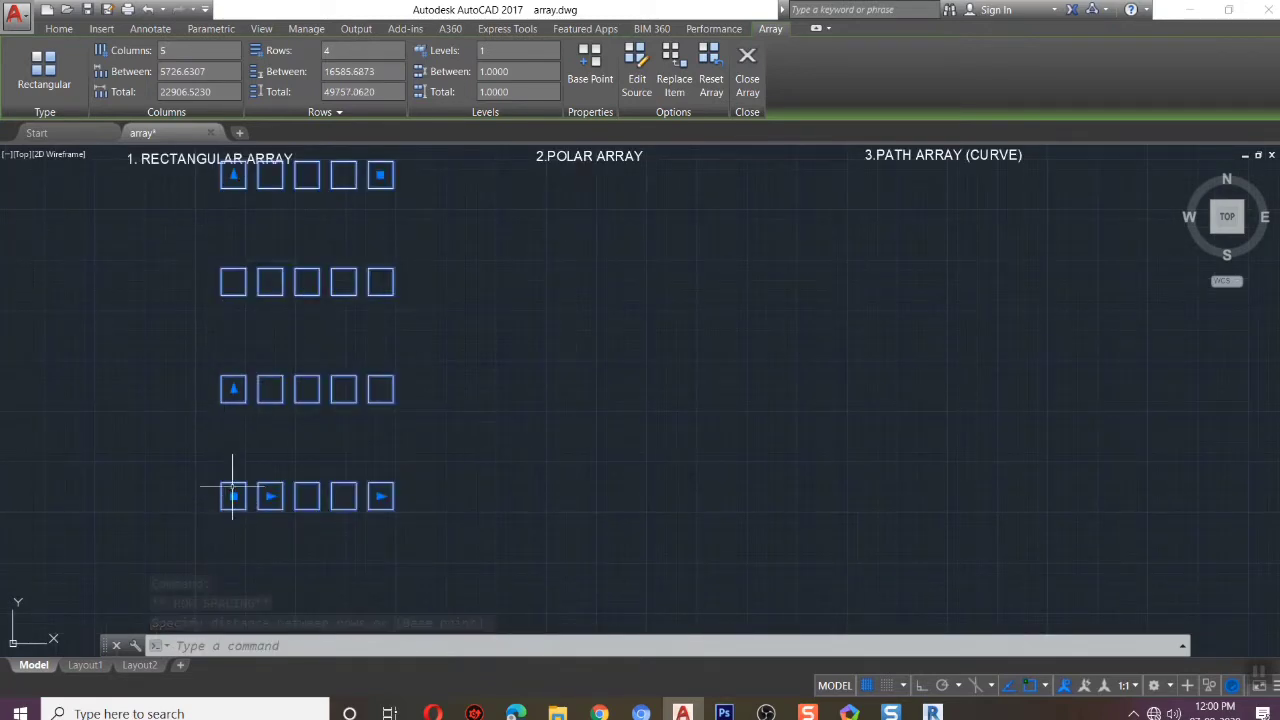
Spread the columns further apart and move the array left and down
left_click(270, 496)
left_click(304, 494)
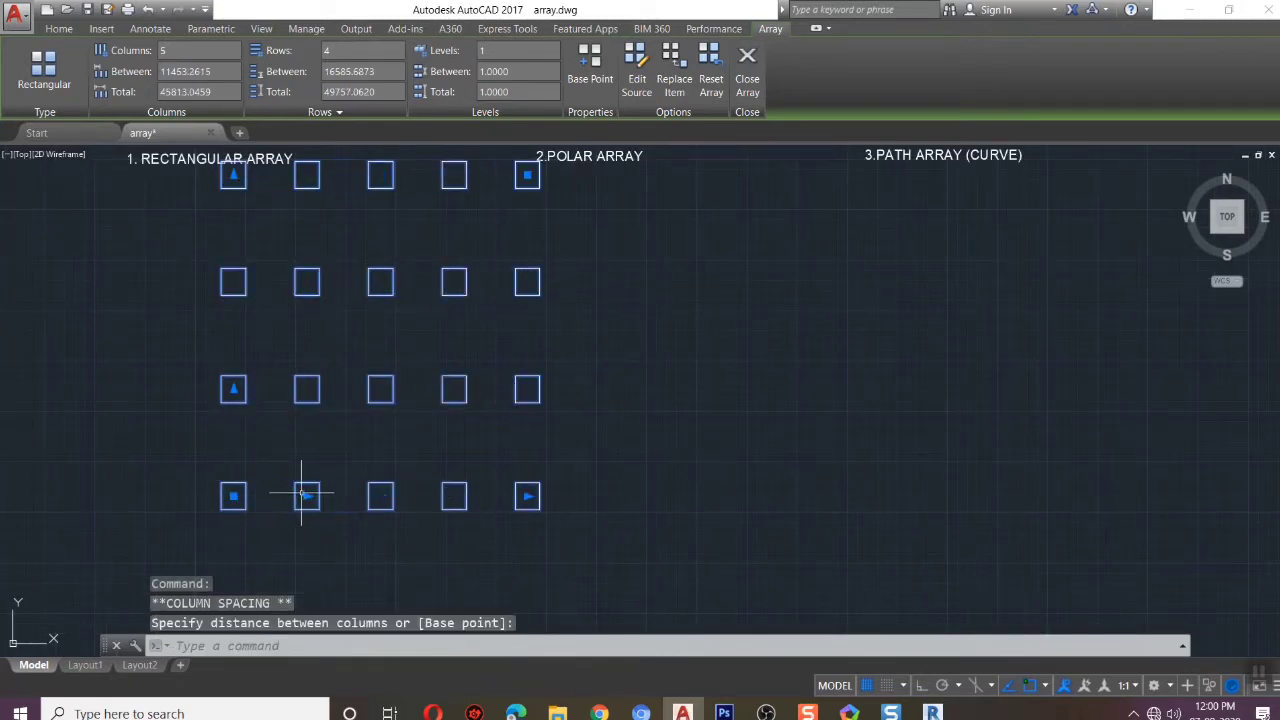
scroll(415, 330, "down", 4)
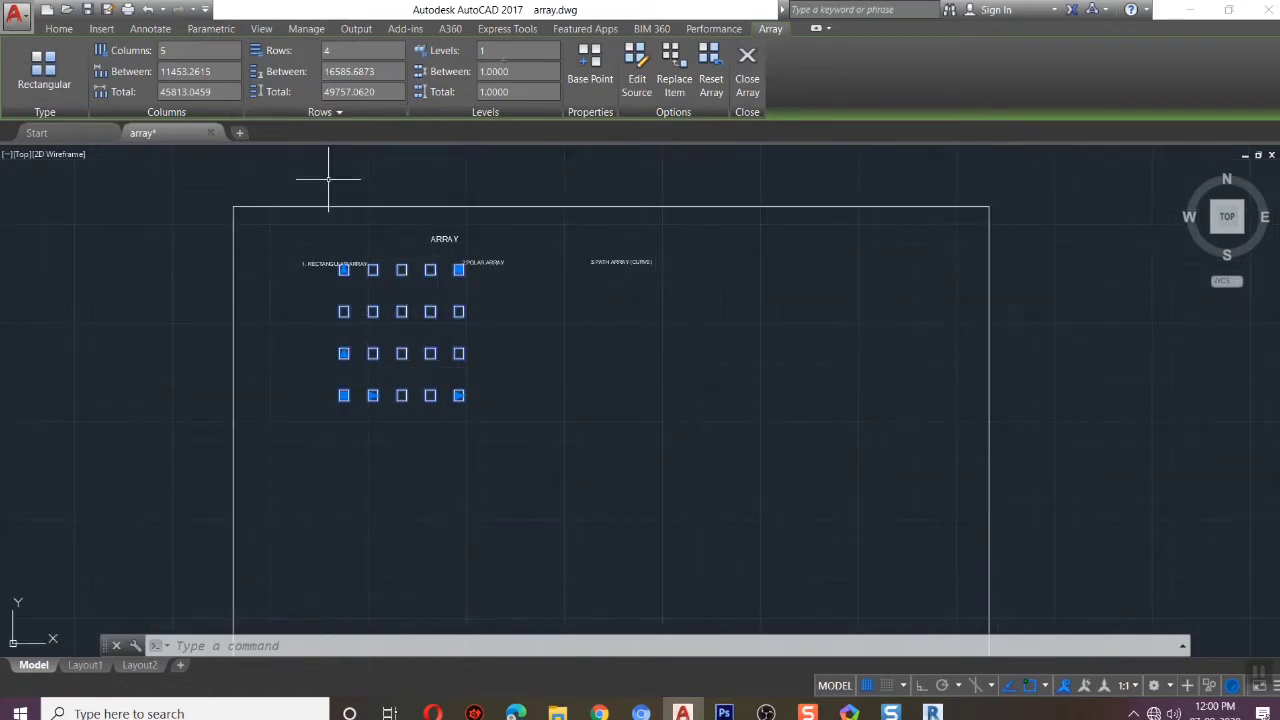
scroll(388, 337, "up", 4)
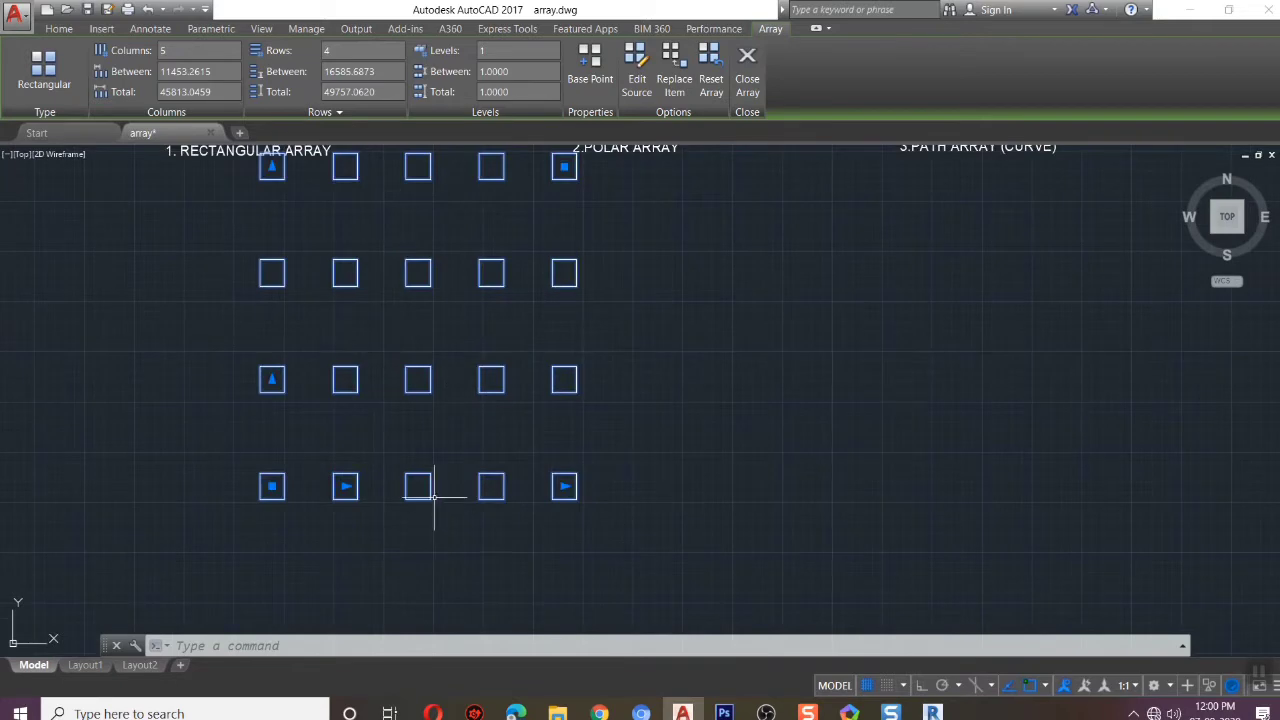
left_click(271, 487)
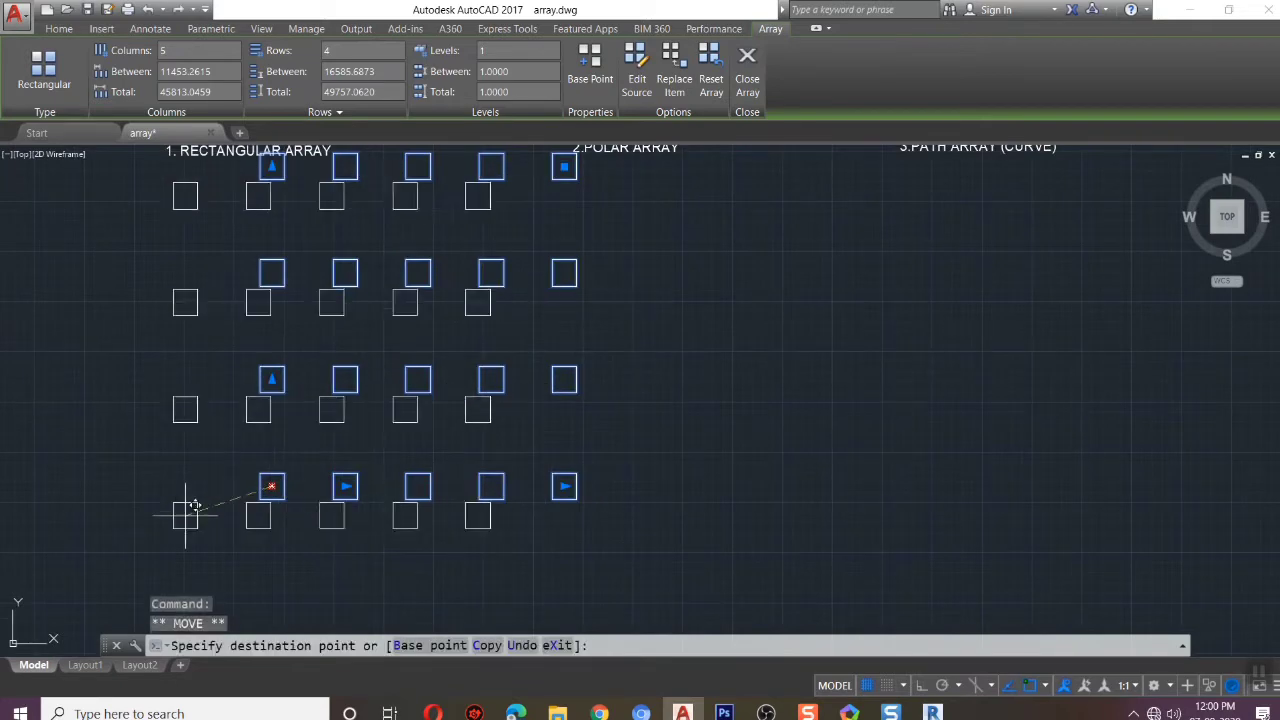
left_click(96, 518)
Adjust the counts to 5 columns by 3 rows and close the array editor
left_click(389, 518)
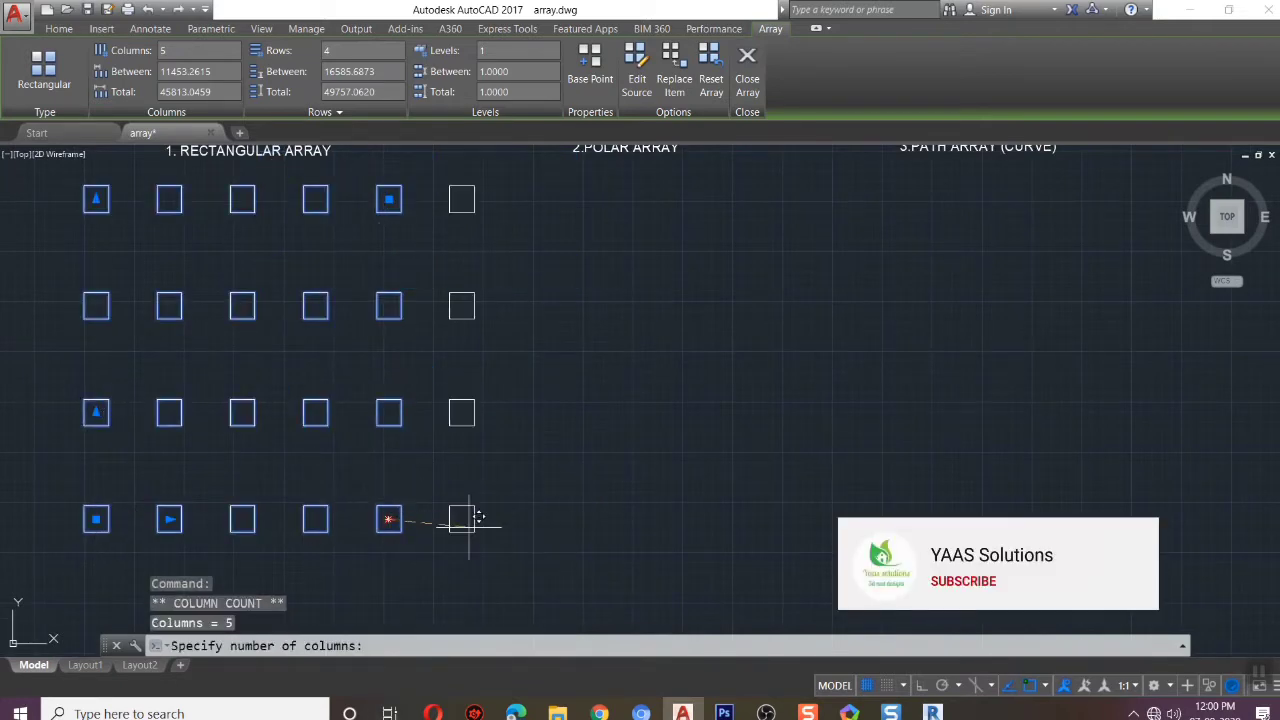
left_click(96, 199)
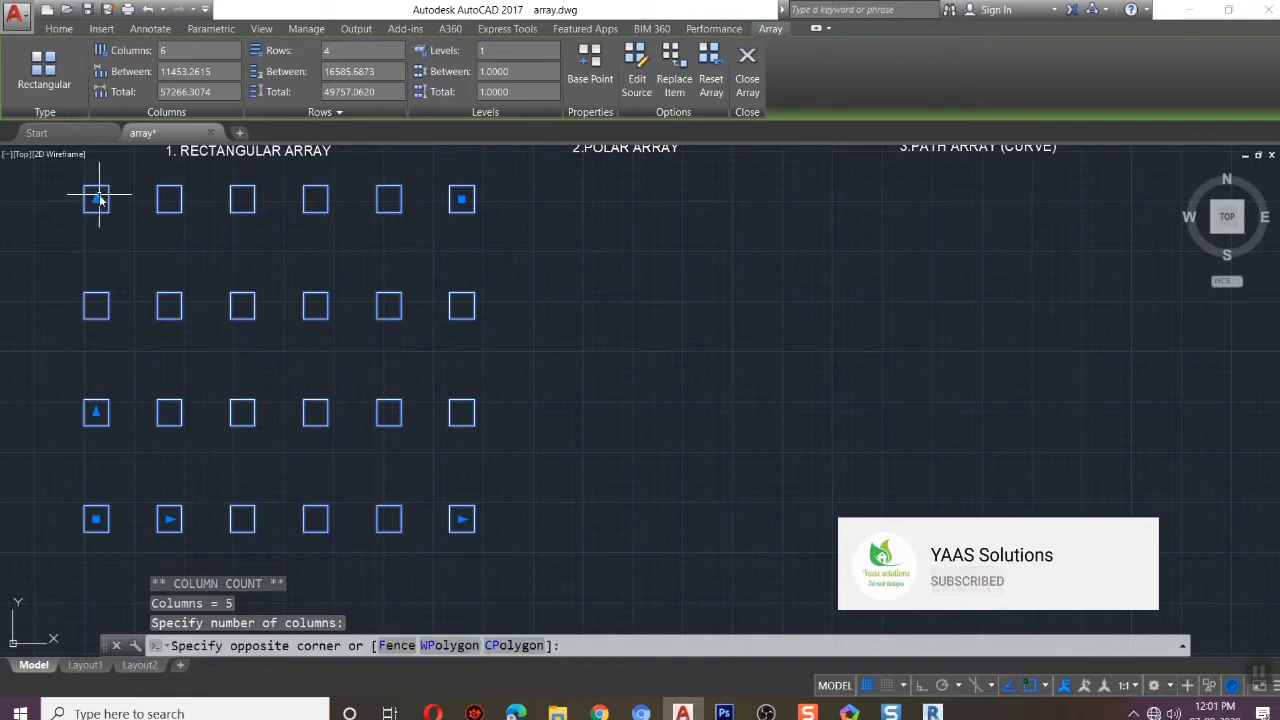
left_click(96, 199)
left_click(96, 305)
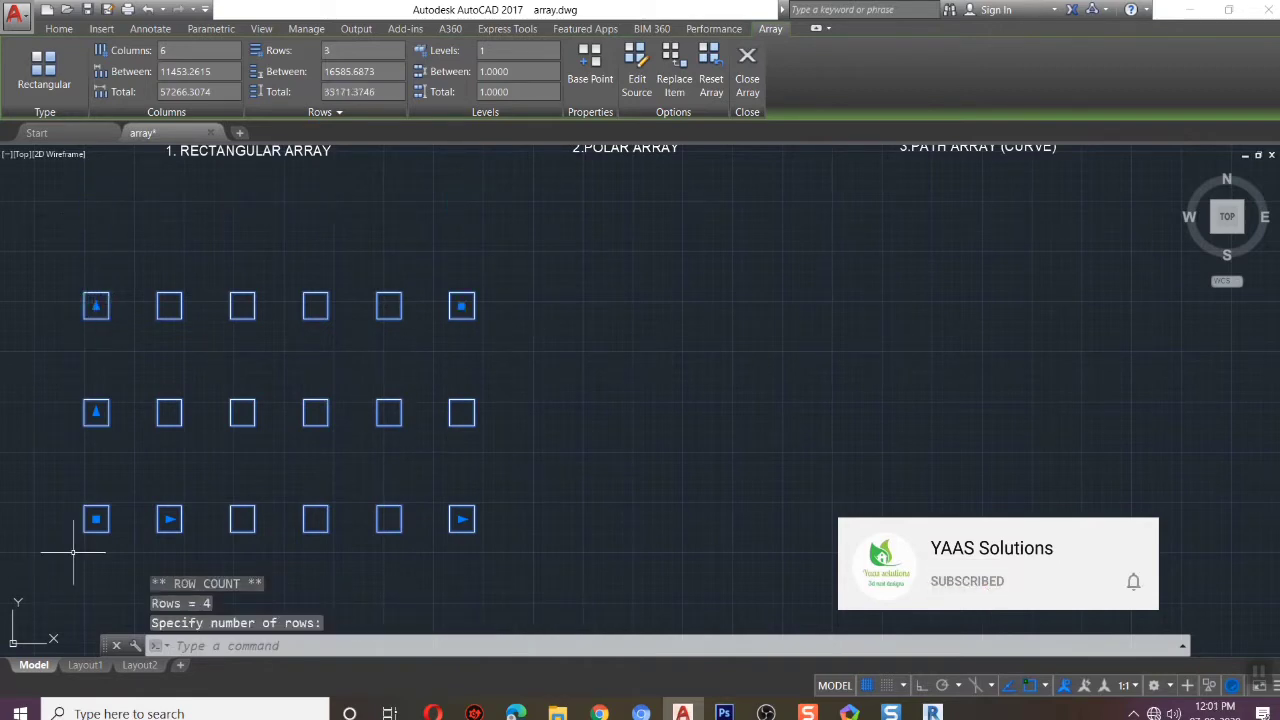
left_click(461, 518)
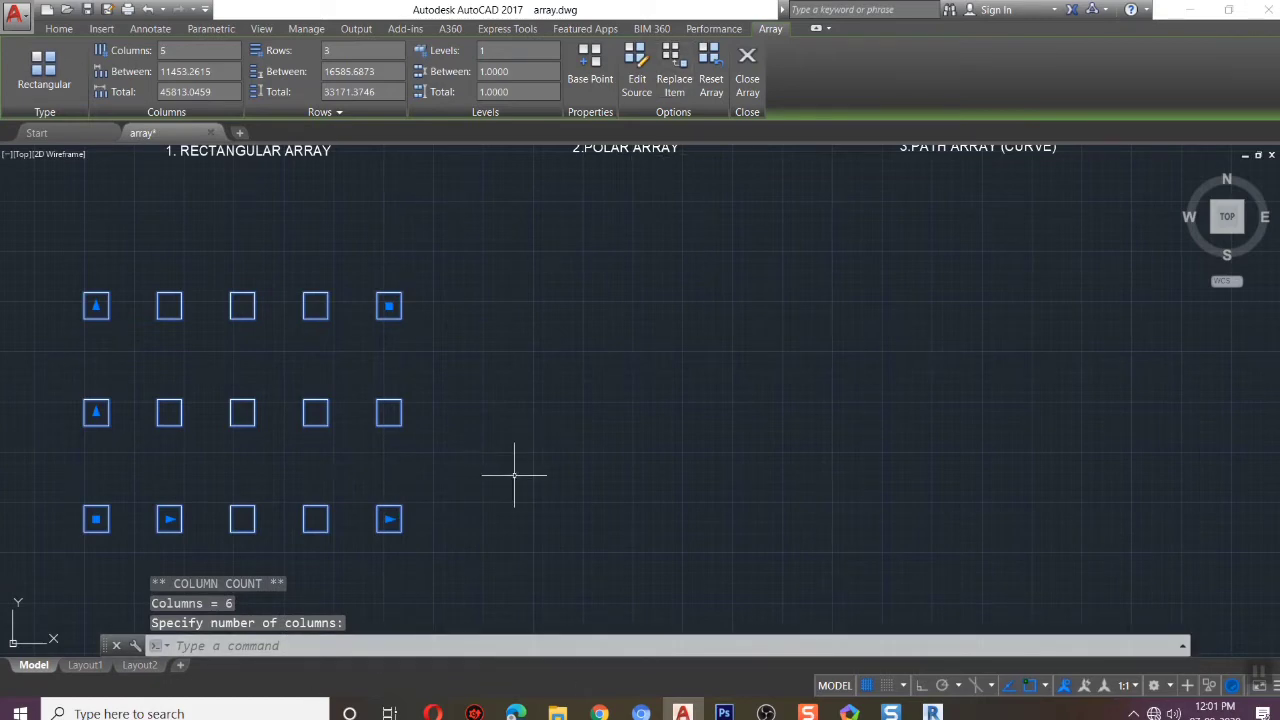
left_click(747, 70)
scroll(580, 514, "down", 2)
scroll(506, 290, "up", 2)
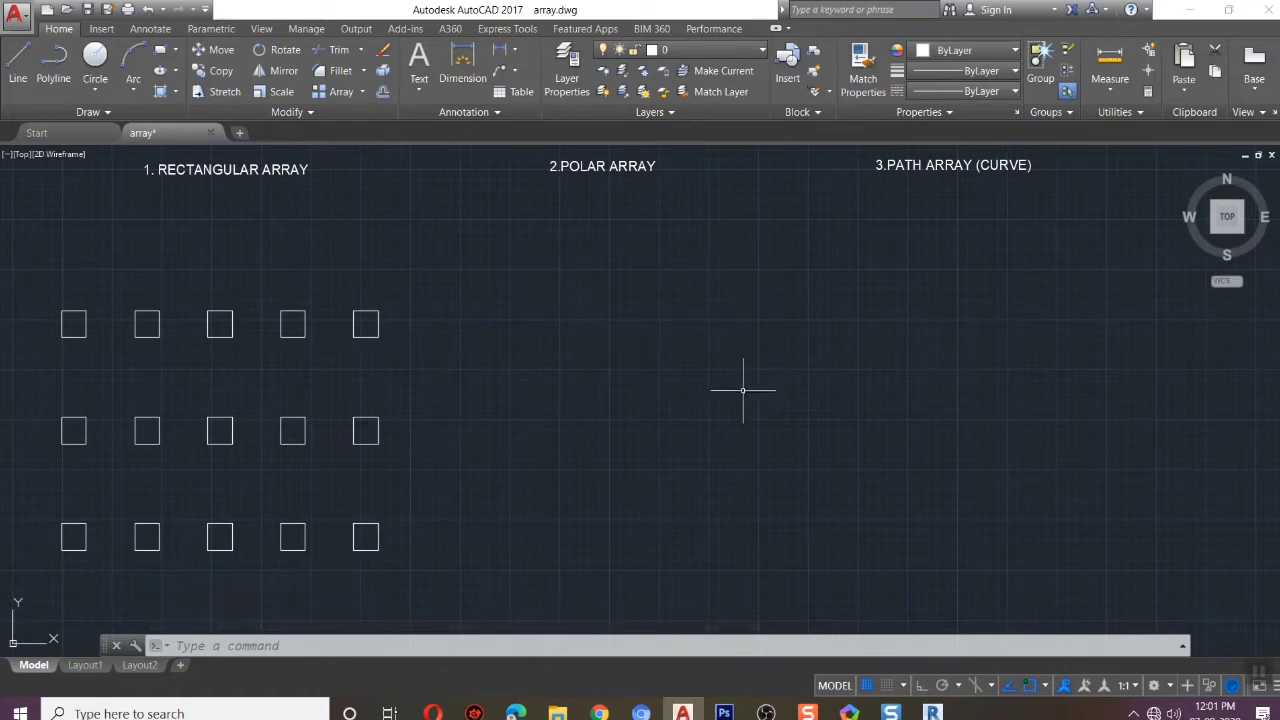
Draw a large circle below the POLAR ARRAY heading
type("c")
key("Return")
left_click(597, 428)
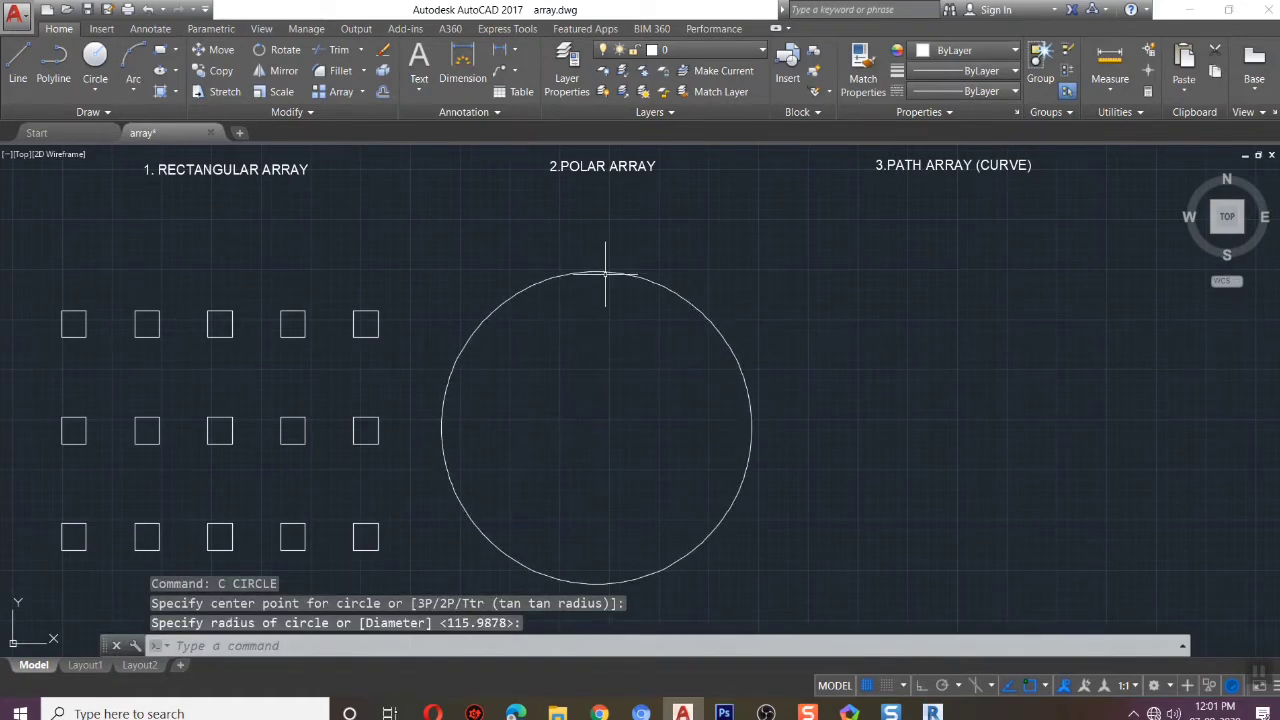
left_click(605, 273)
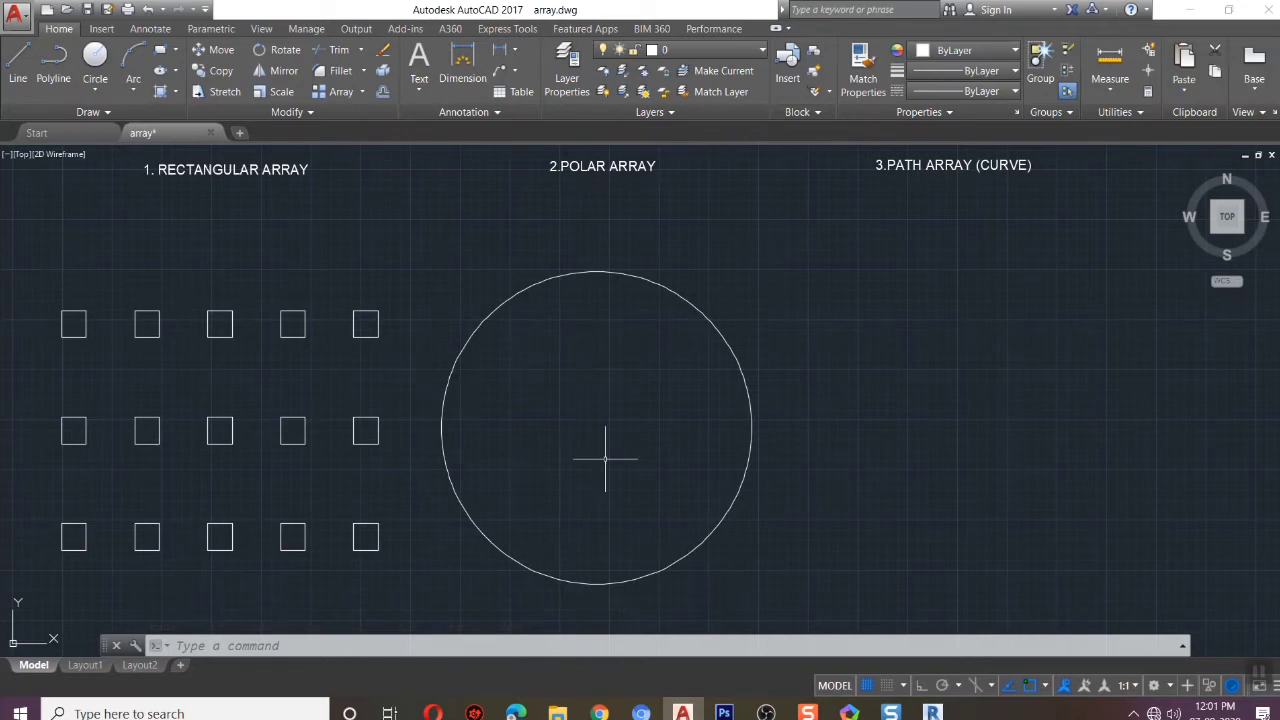
Draw a small circle centred on the large circle's bottom edge
type("c")
key("Return")
left_click(593, 569)
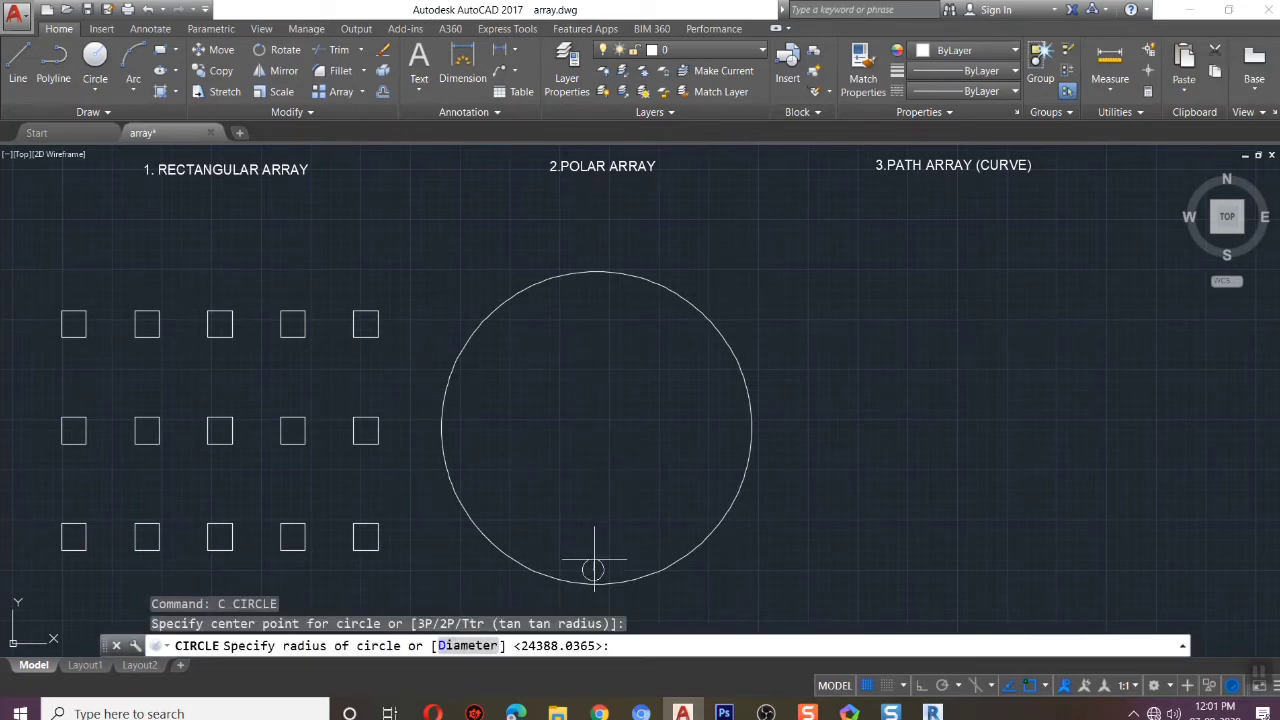
left_click(603, 571)
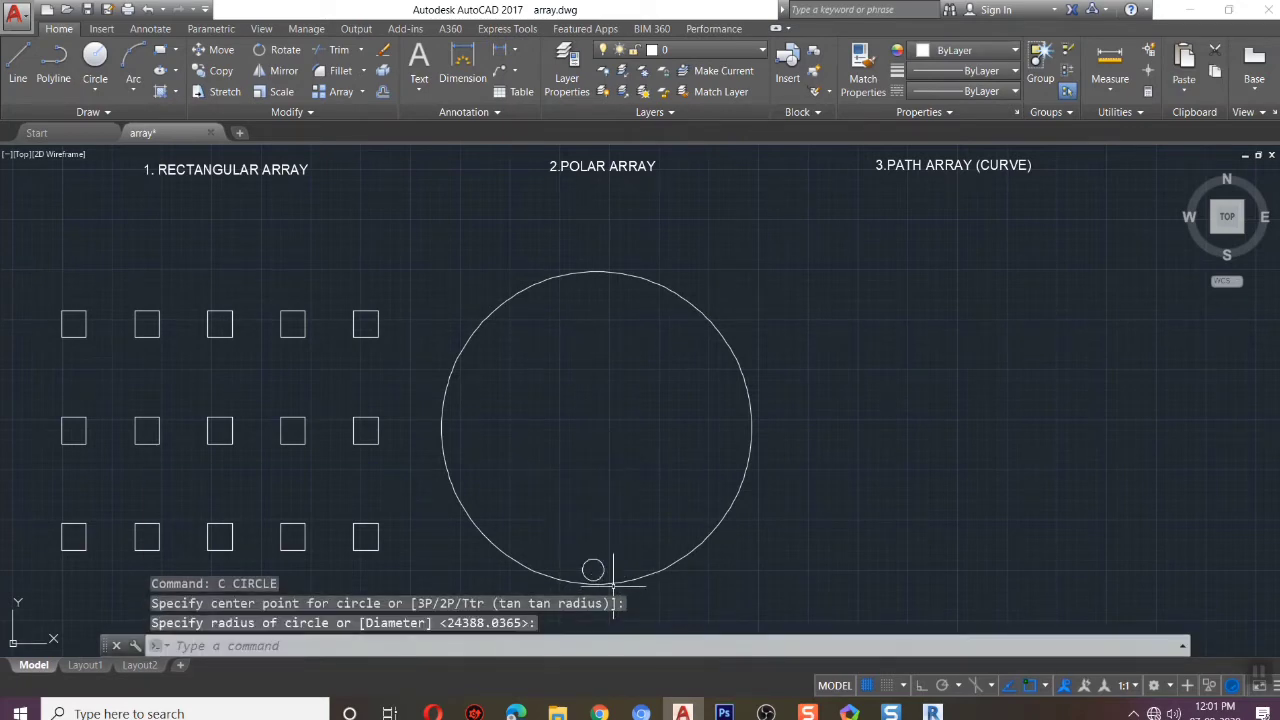
type("ar")
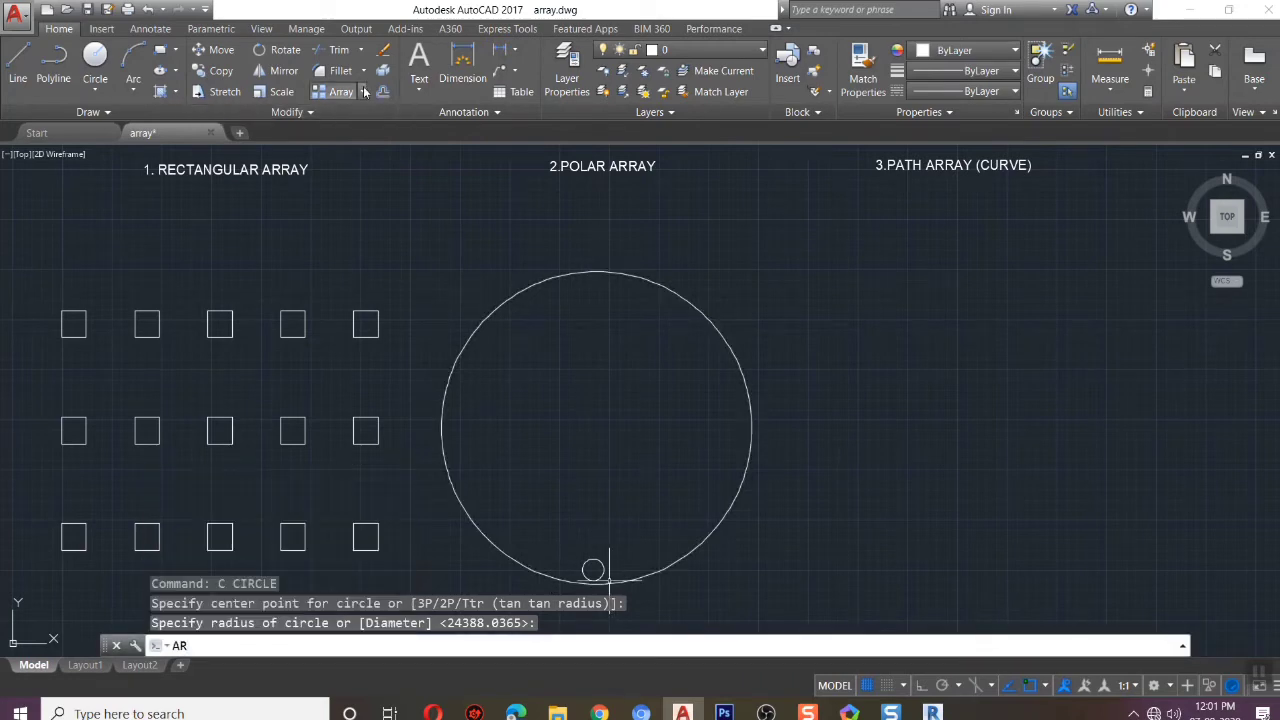
Start a polar array of the small circle about the large circle's centre
left_click(361, 91)
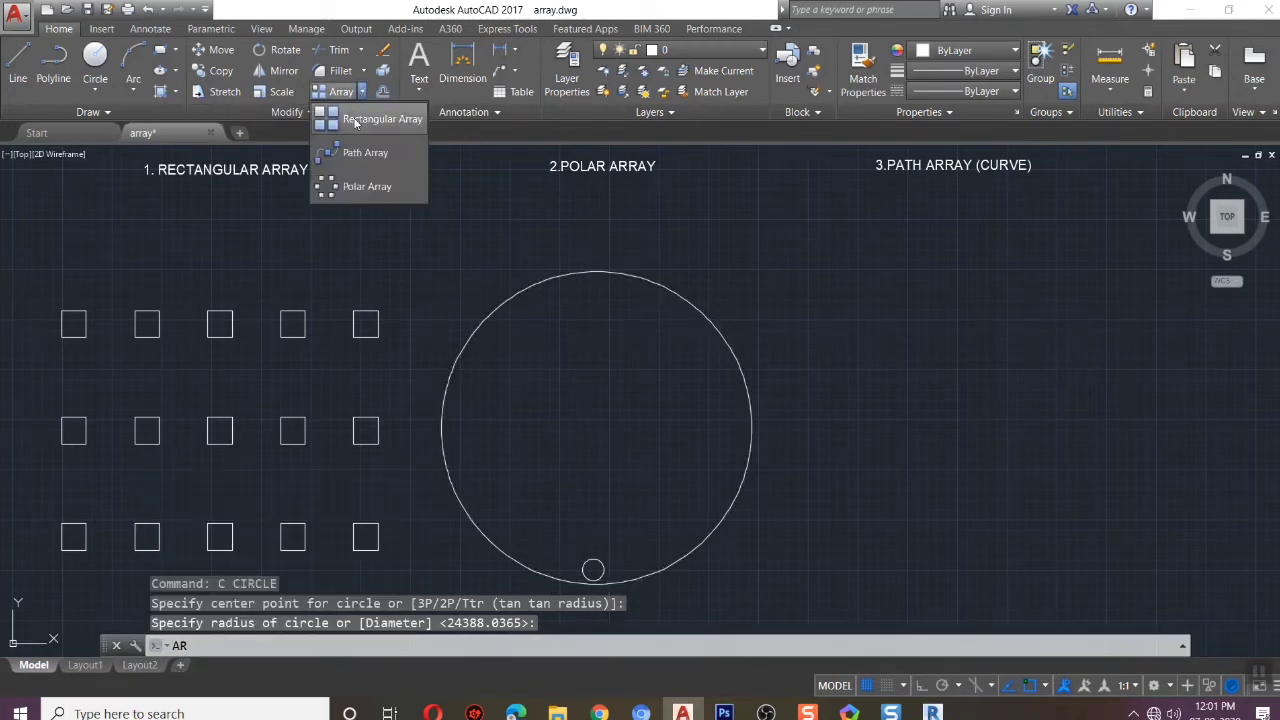
left_click(353, 190)
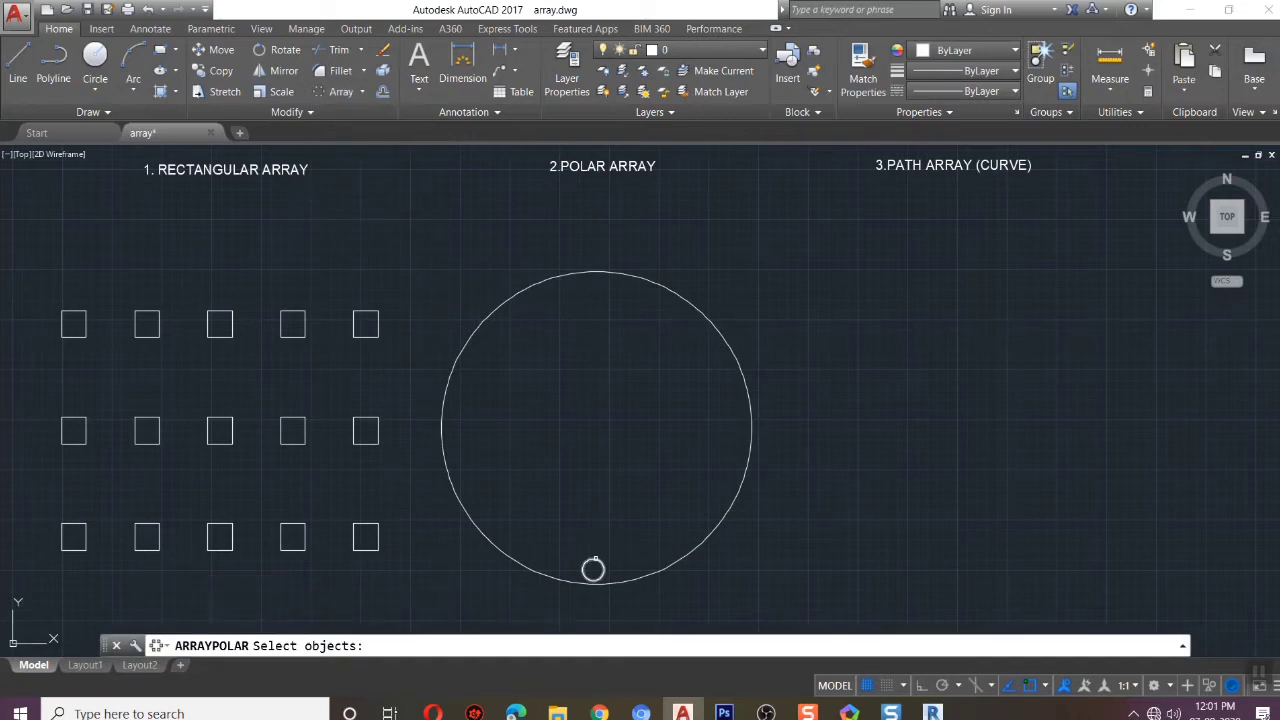
left_click(593, 569)
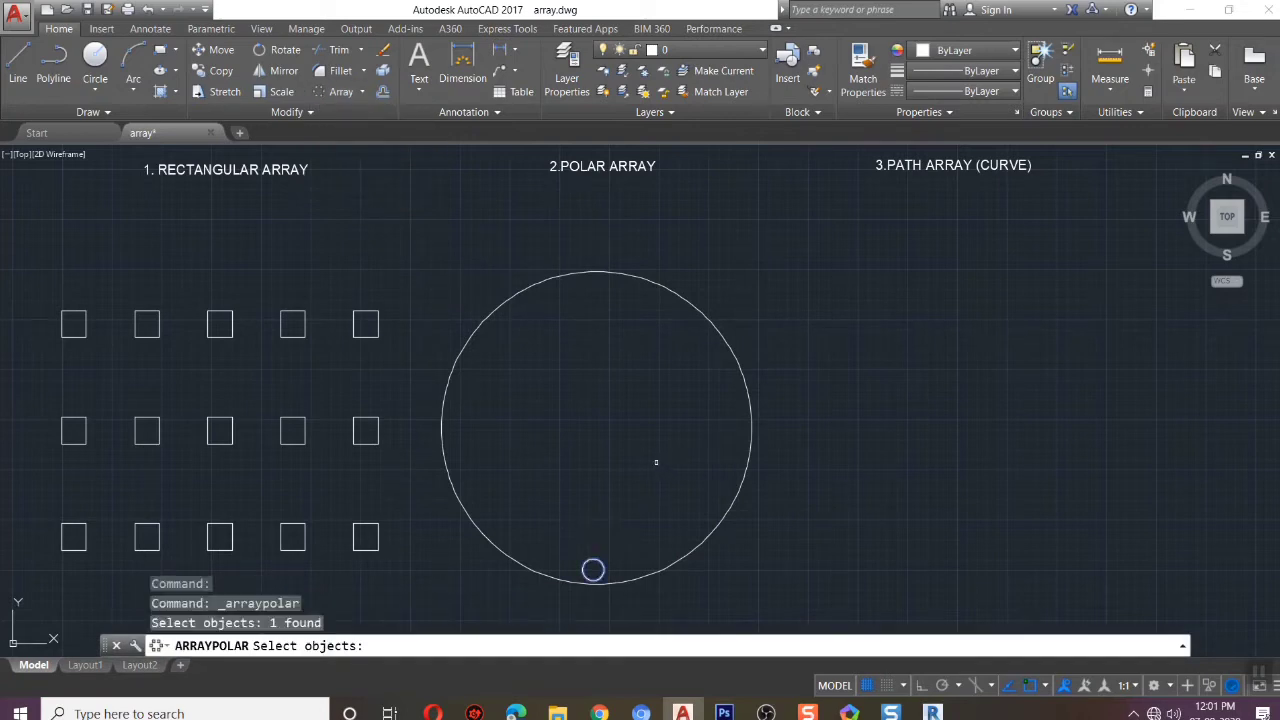
key("Return")
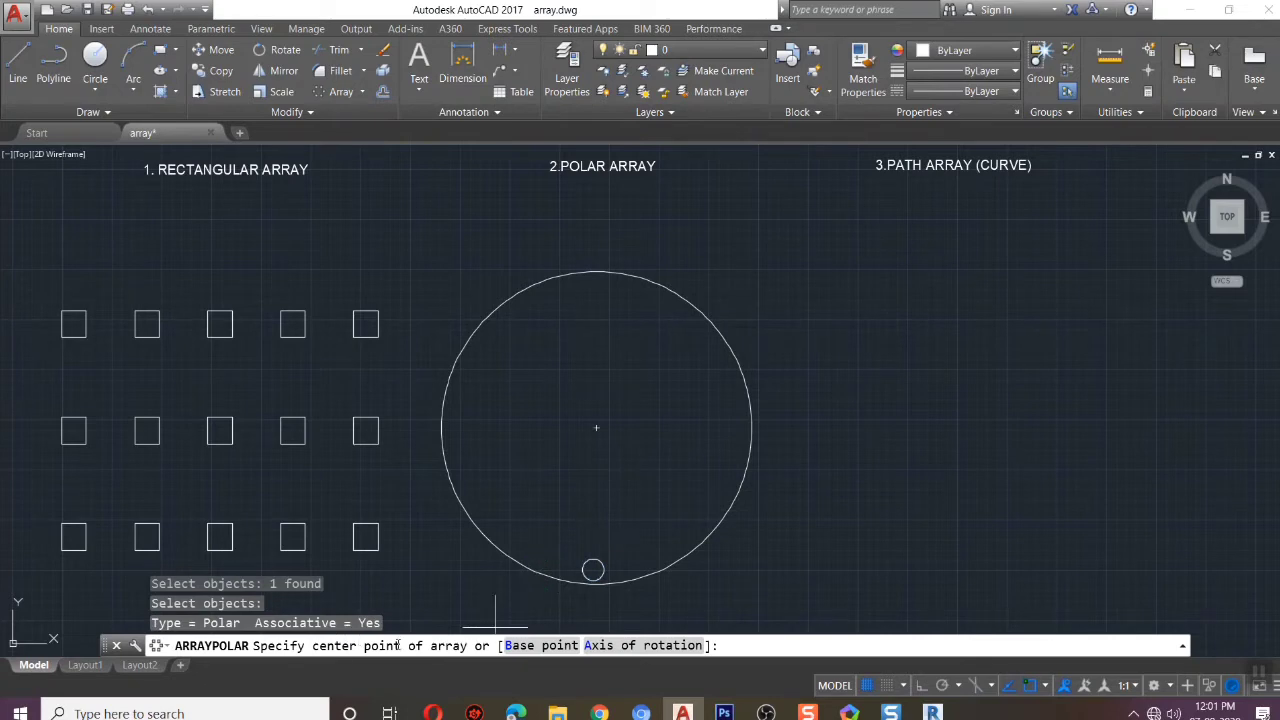
left_click(596, 428)
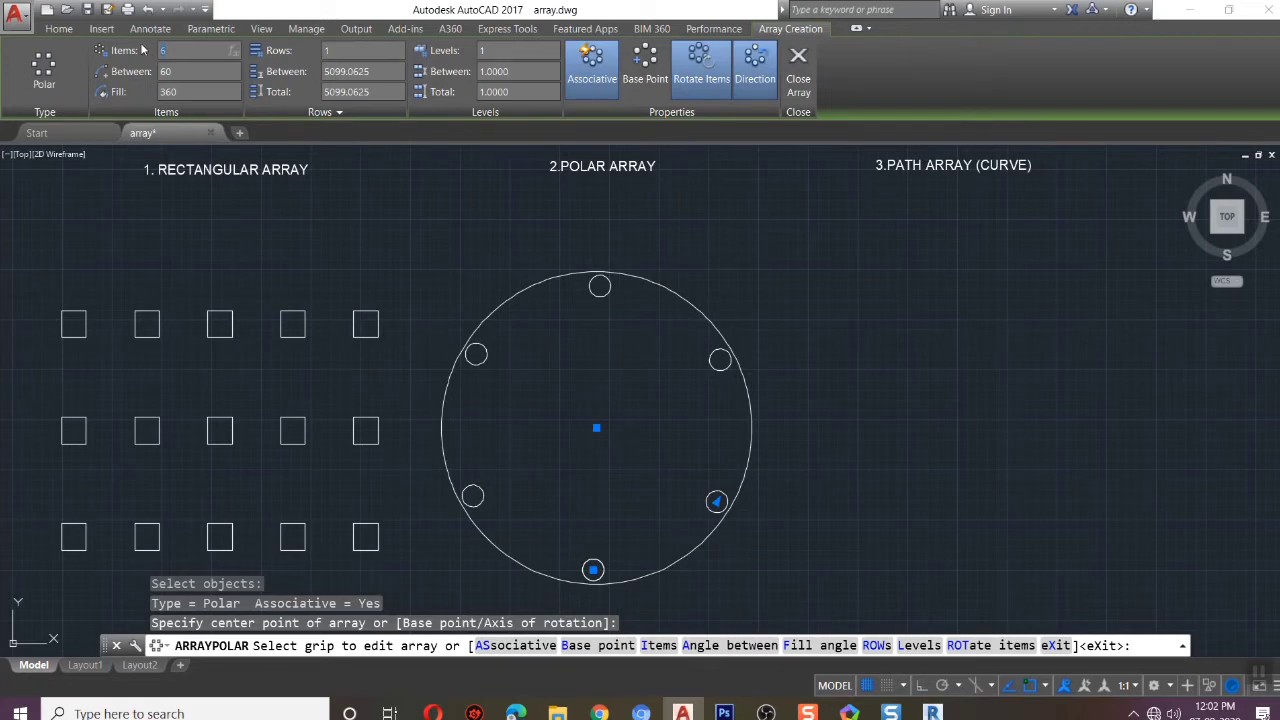
type("12")
Set the polar array to 25 items in 3 rings and close it
key("Return")
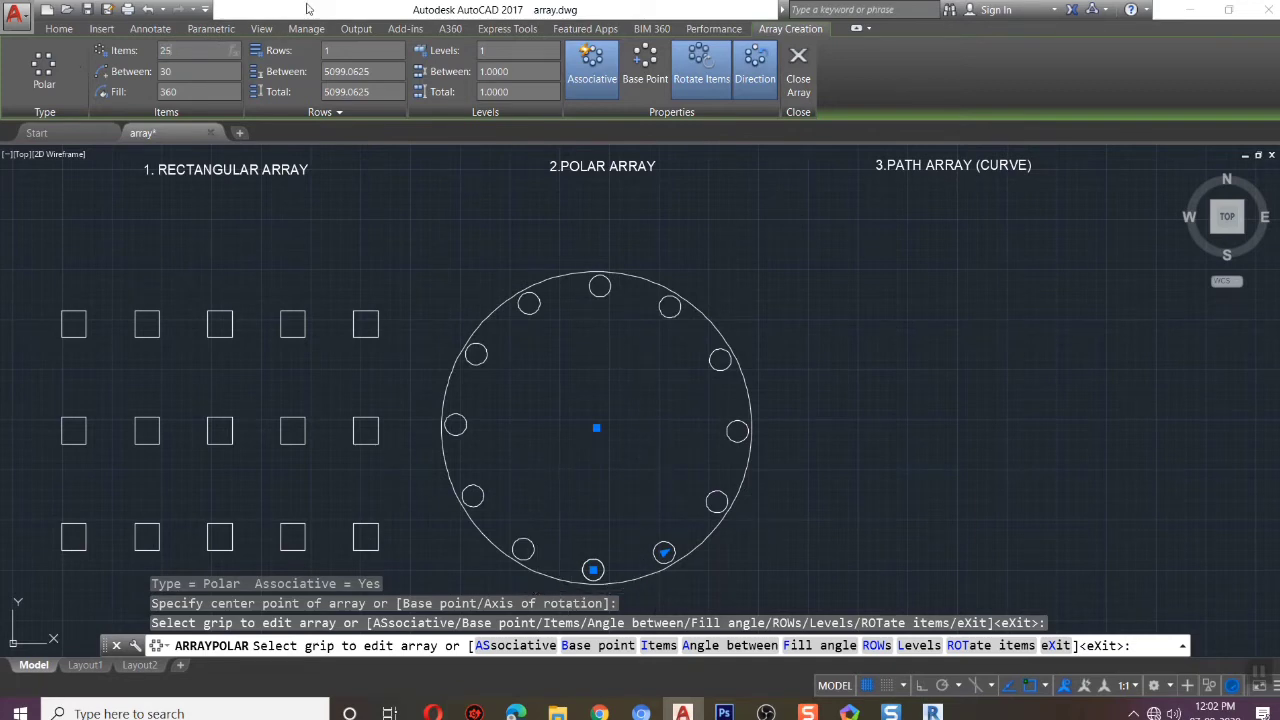
key("Return")
left_click(360, 50)
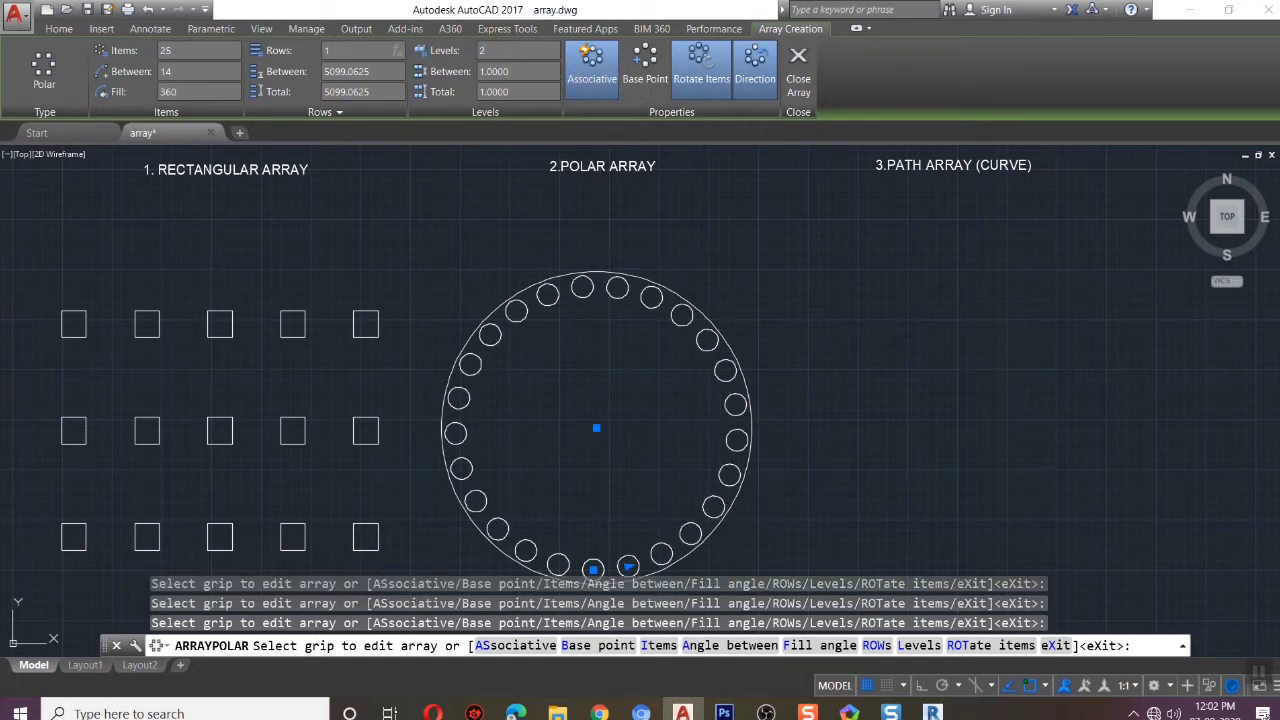
type("2")
key("Return")
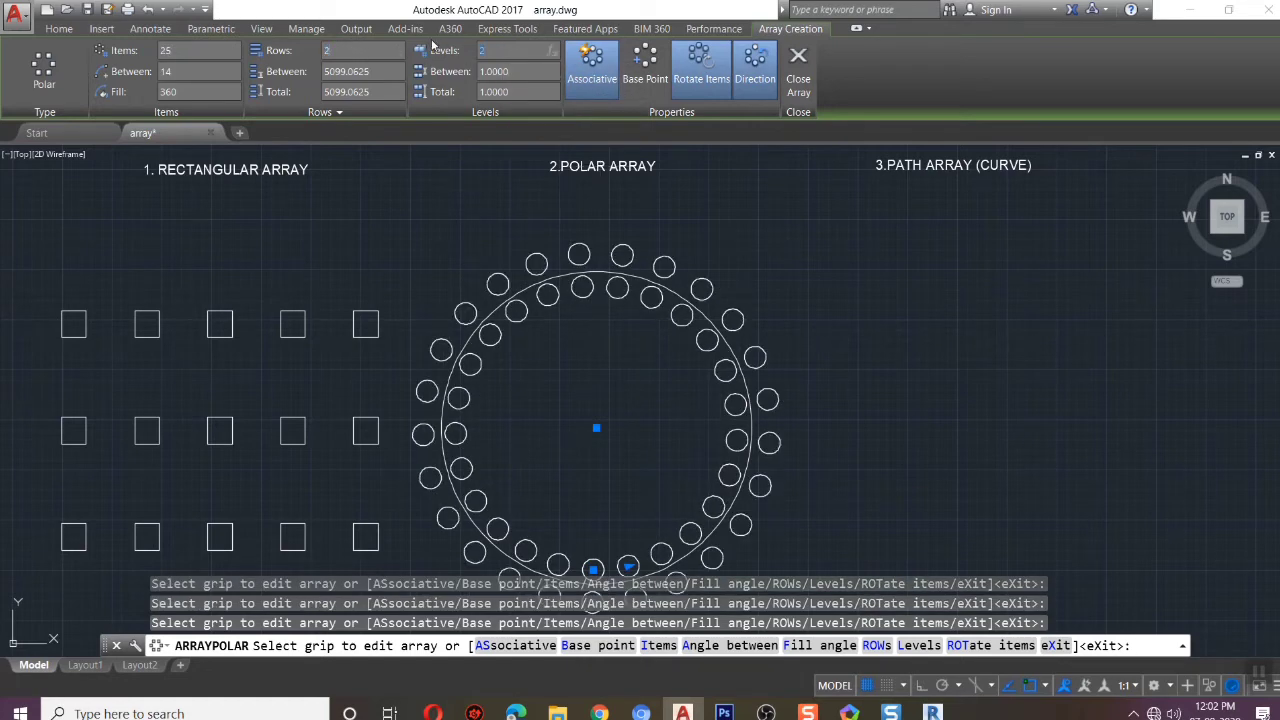
scroll(700, 430, "down", 2)
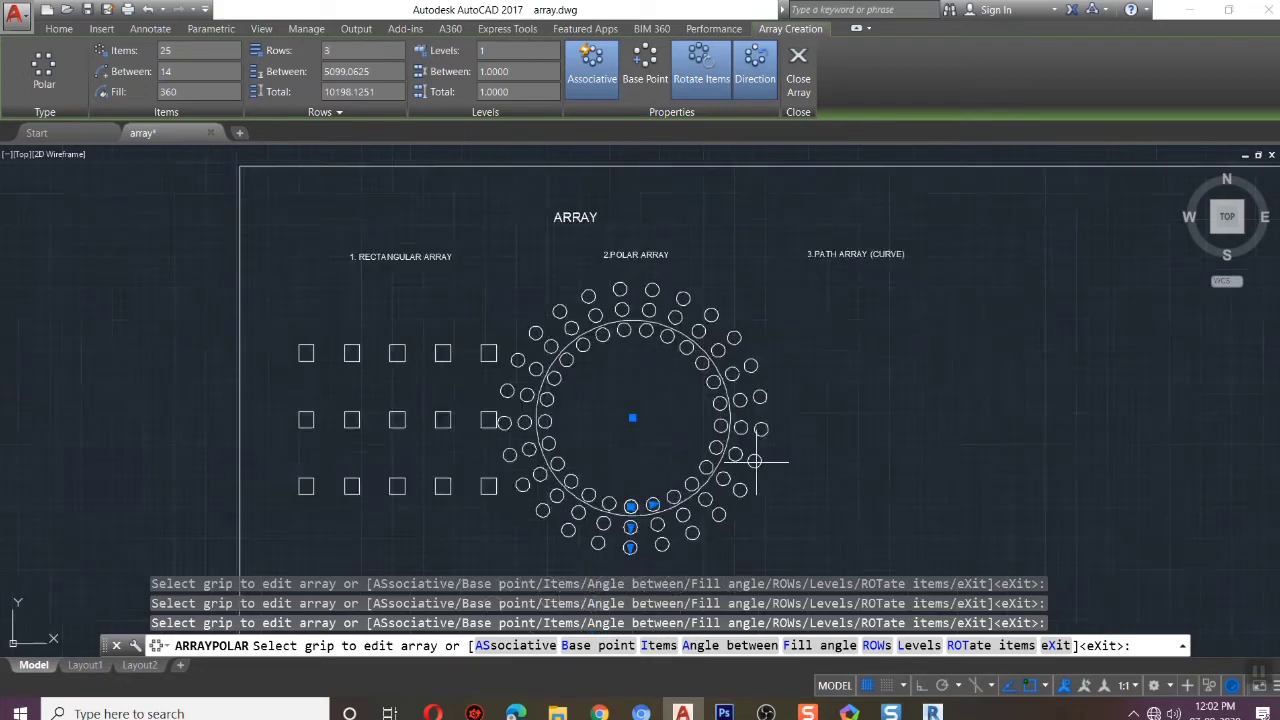
scroll(780, 415, "down", 1)
middle_click_drag(791, 409, 480, 323)
scroll(616, 459, "up", 3)
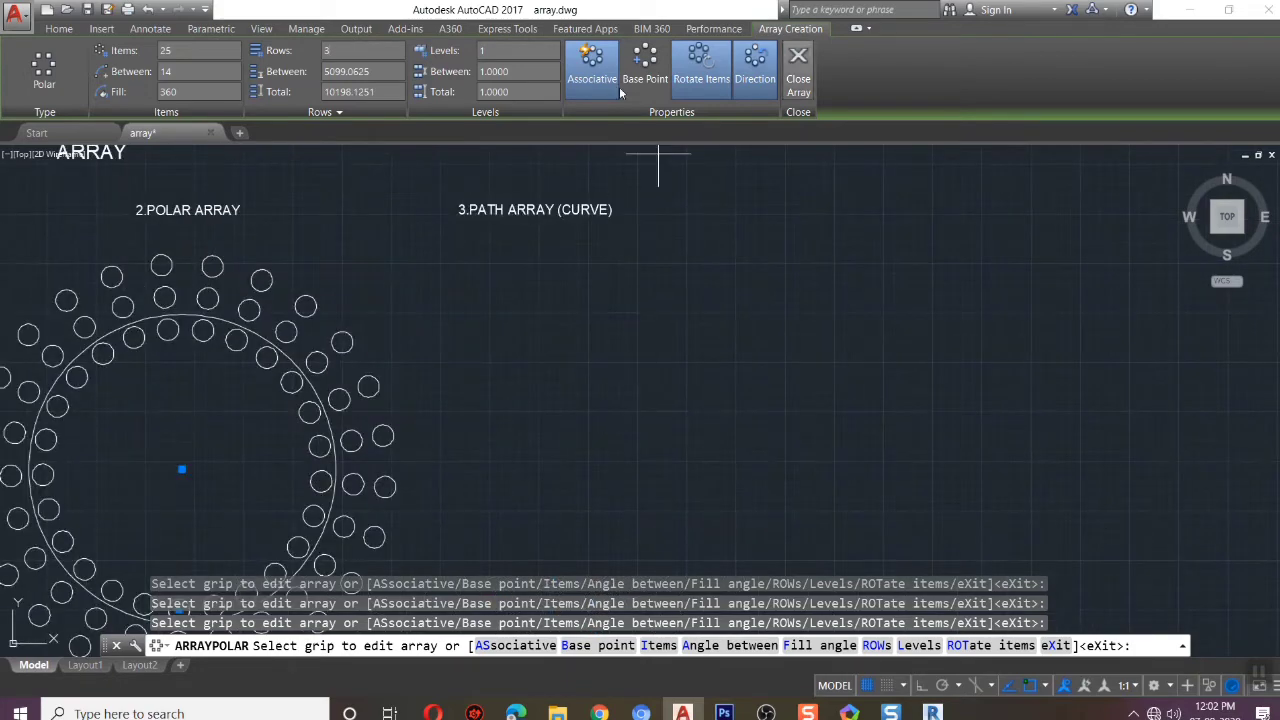
left_click(798, 65)
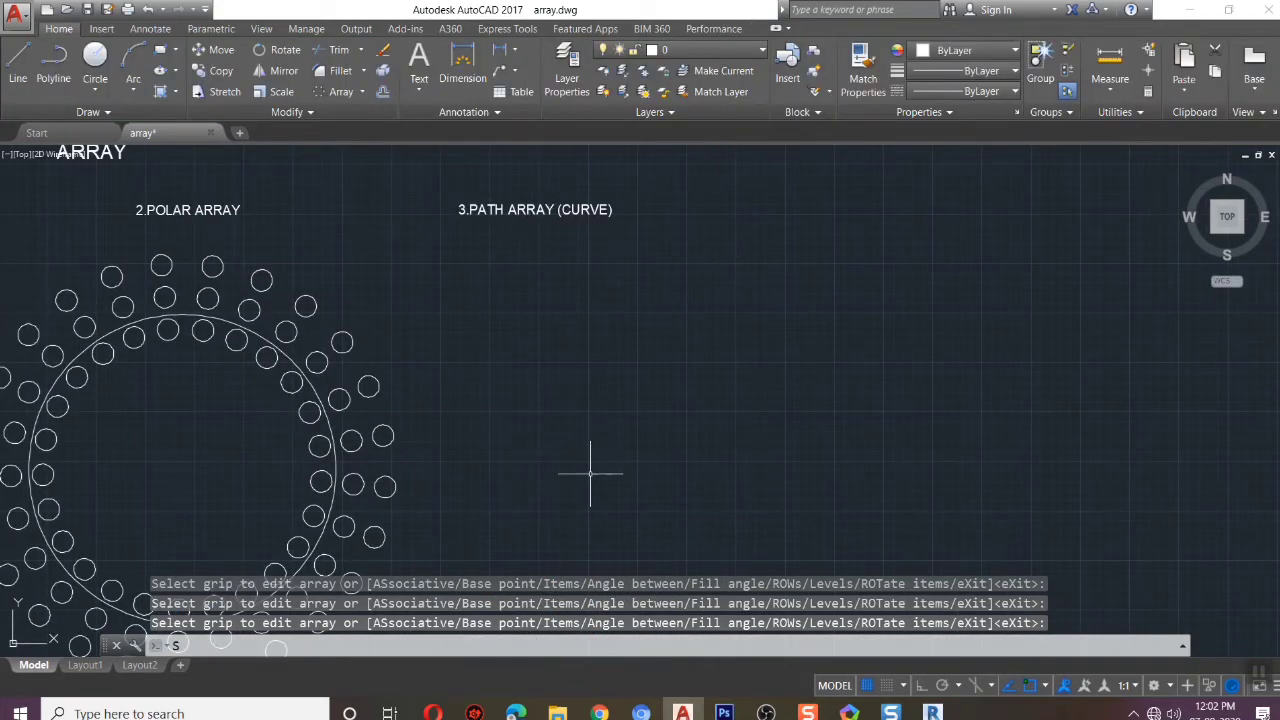
Draw a four-point wavy spline under the PATH ARRAY (CURVE) heading
type("SPL")
key("Return")
left_click(538, 487)
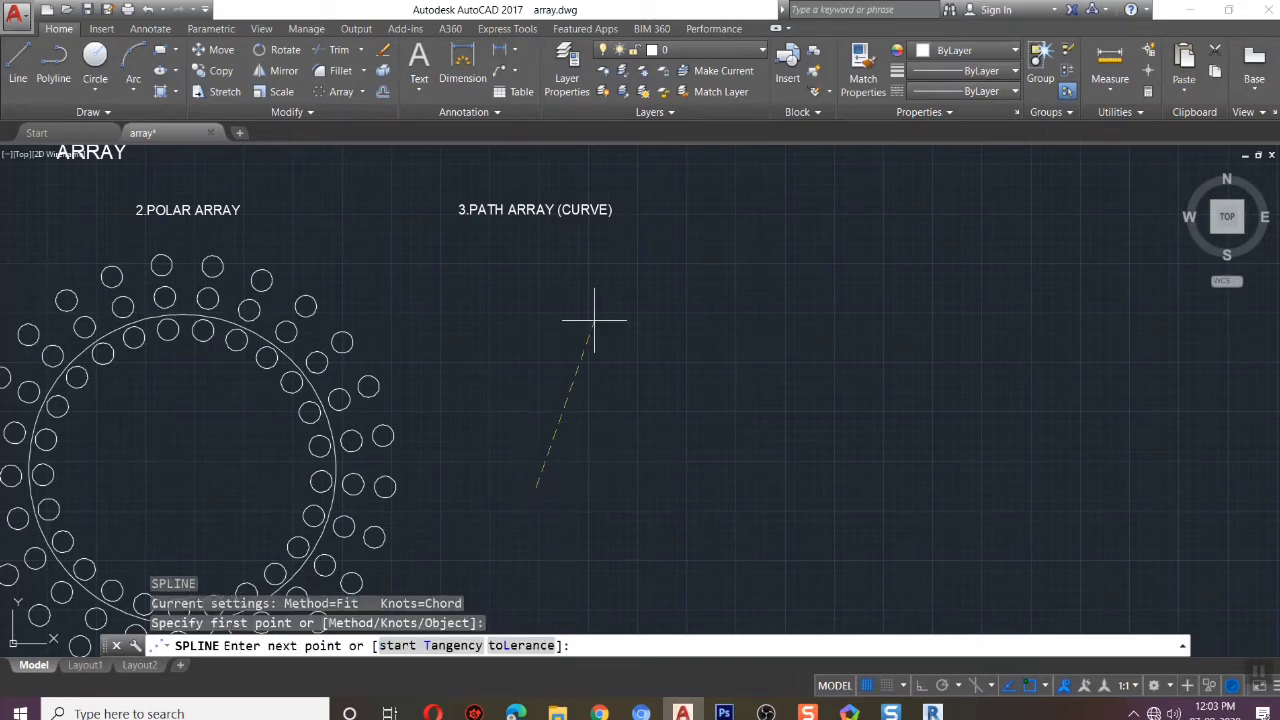
left_click(587, 320)
left_click(733, 488)
left_click(746, 456)
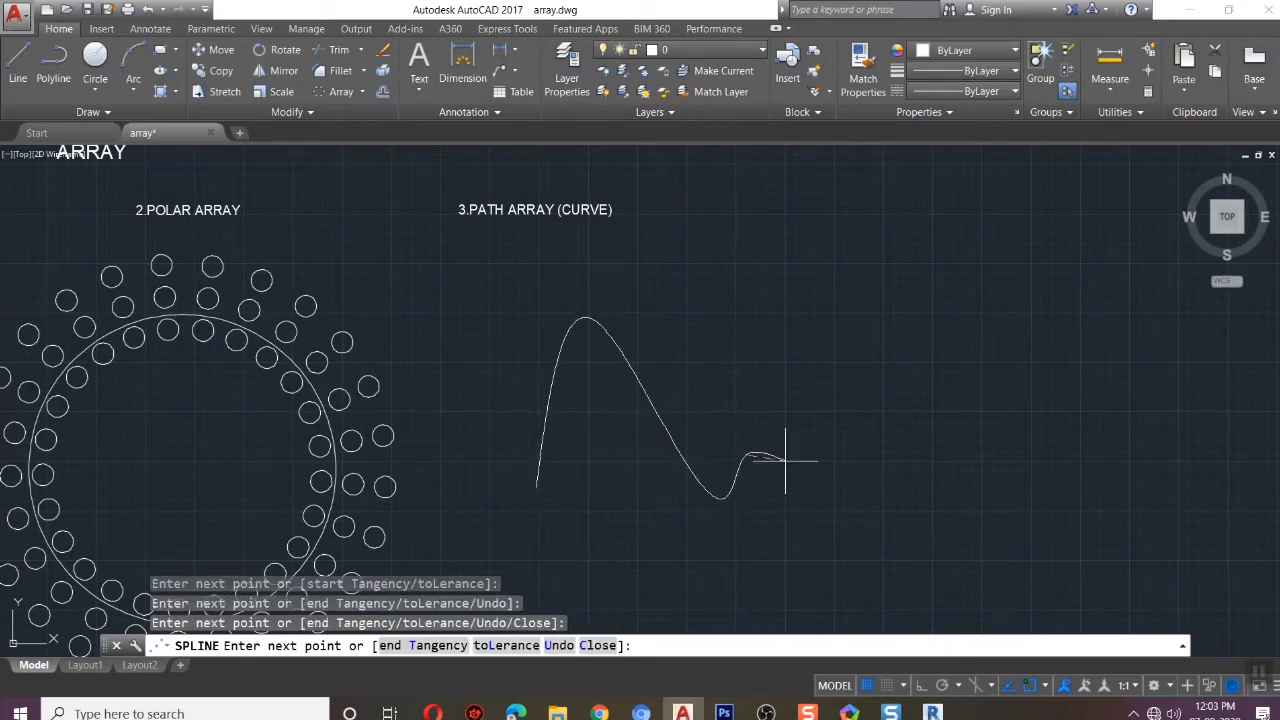
key("Return")
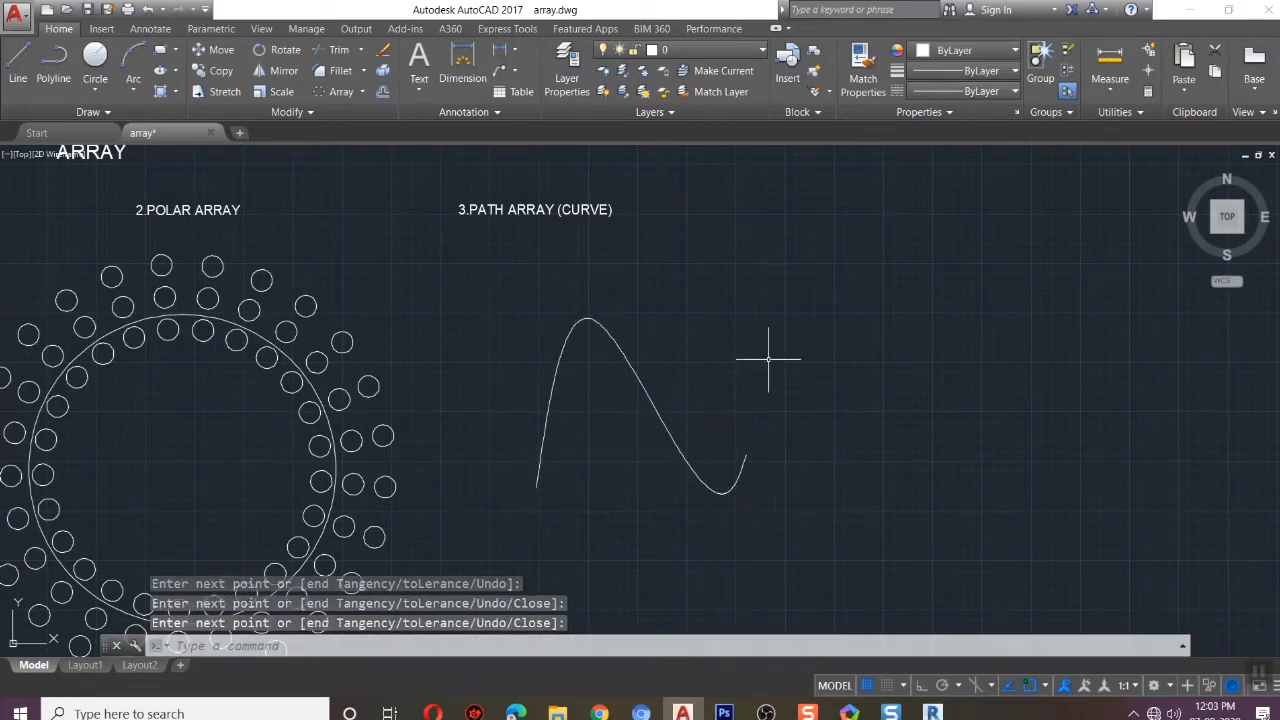
Add a small default-radius circle at the spline's left end
type("c")
key("Return")
scroll(538, 475, "up", 2)
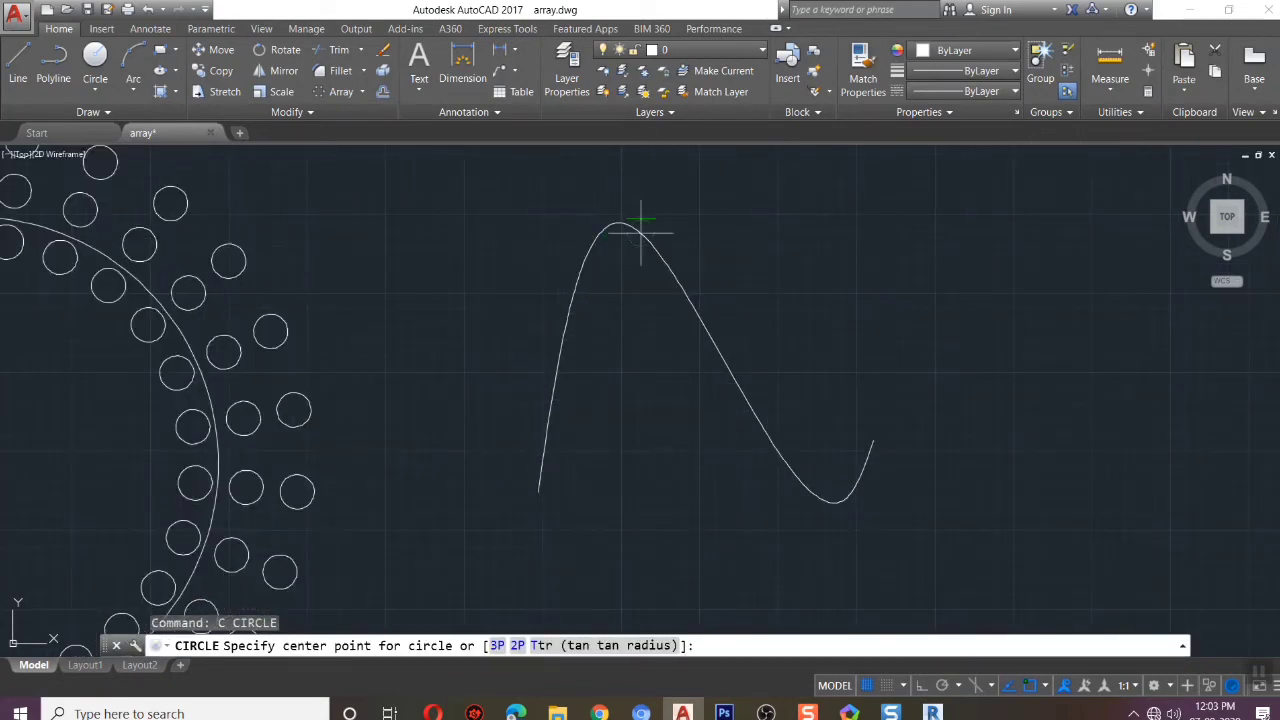
left_click(522, 483)
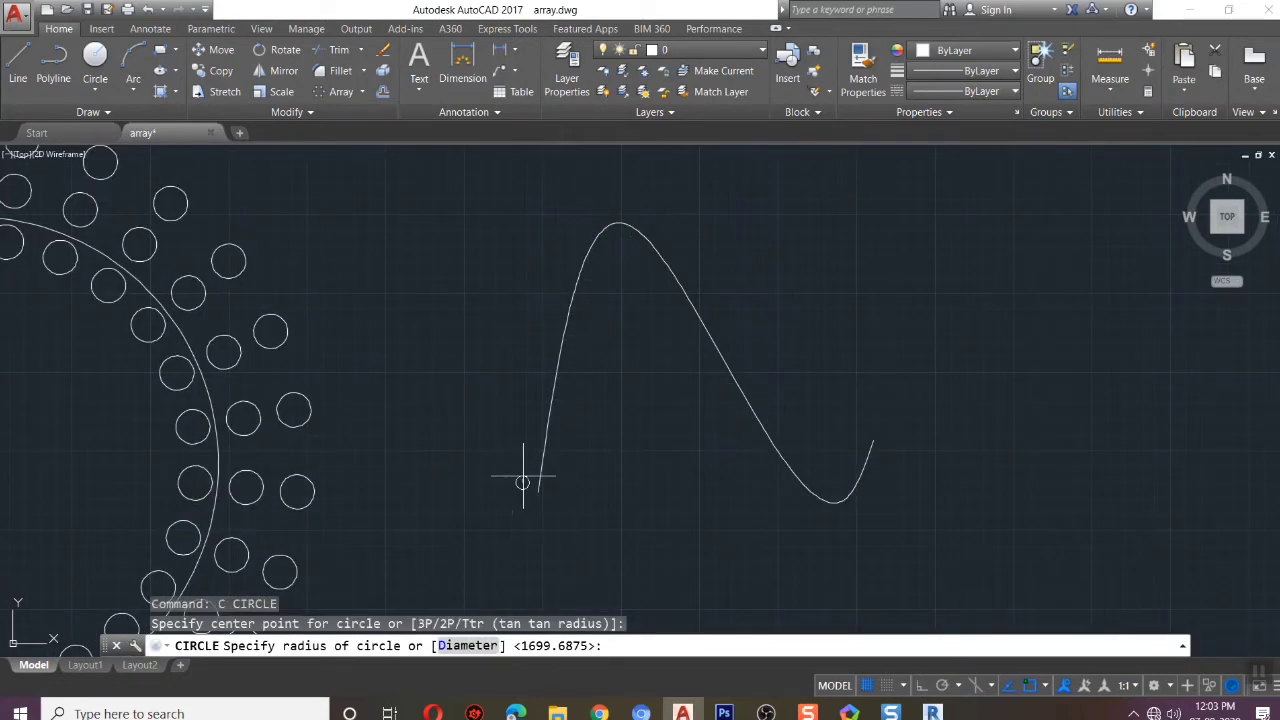
key("Return")
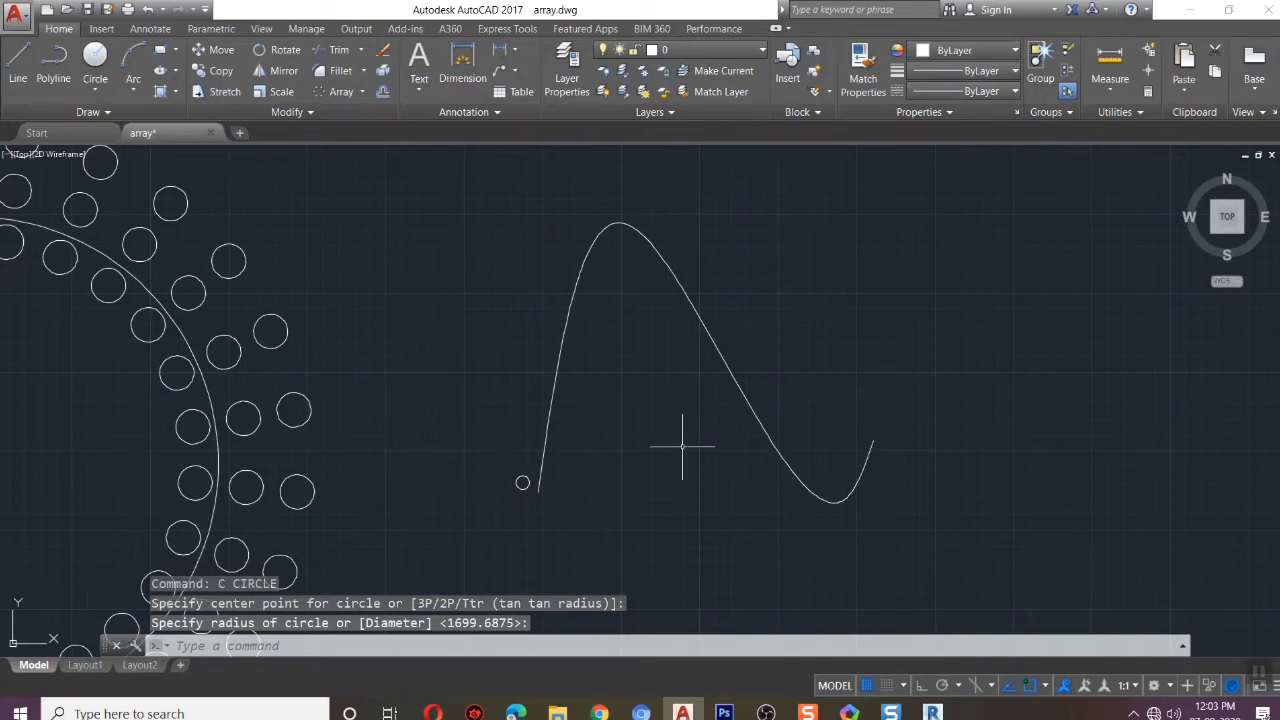
Make a path array of the small circle along the wavy spline
type("ar")
key("Return")
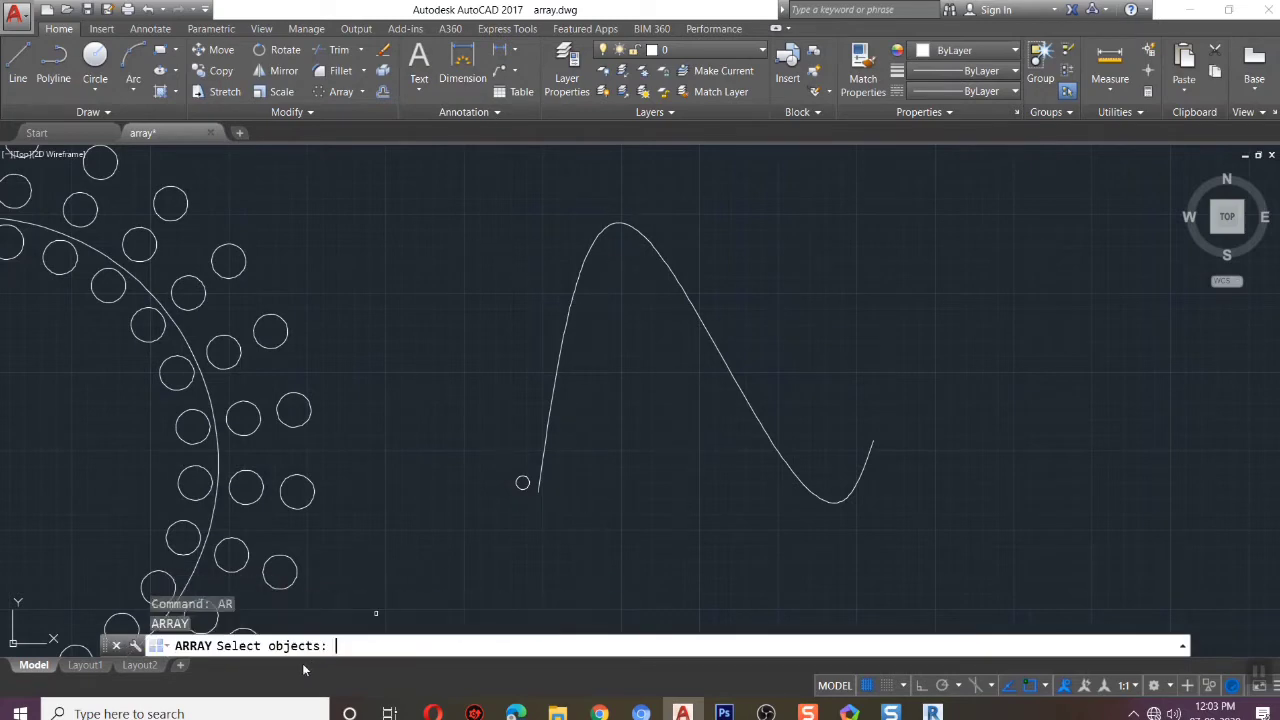
left_click(522, 490)
key("Return")
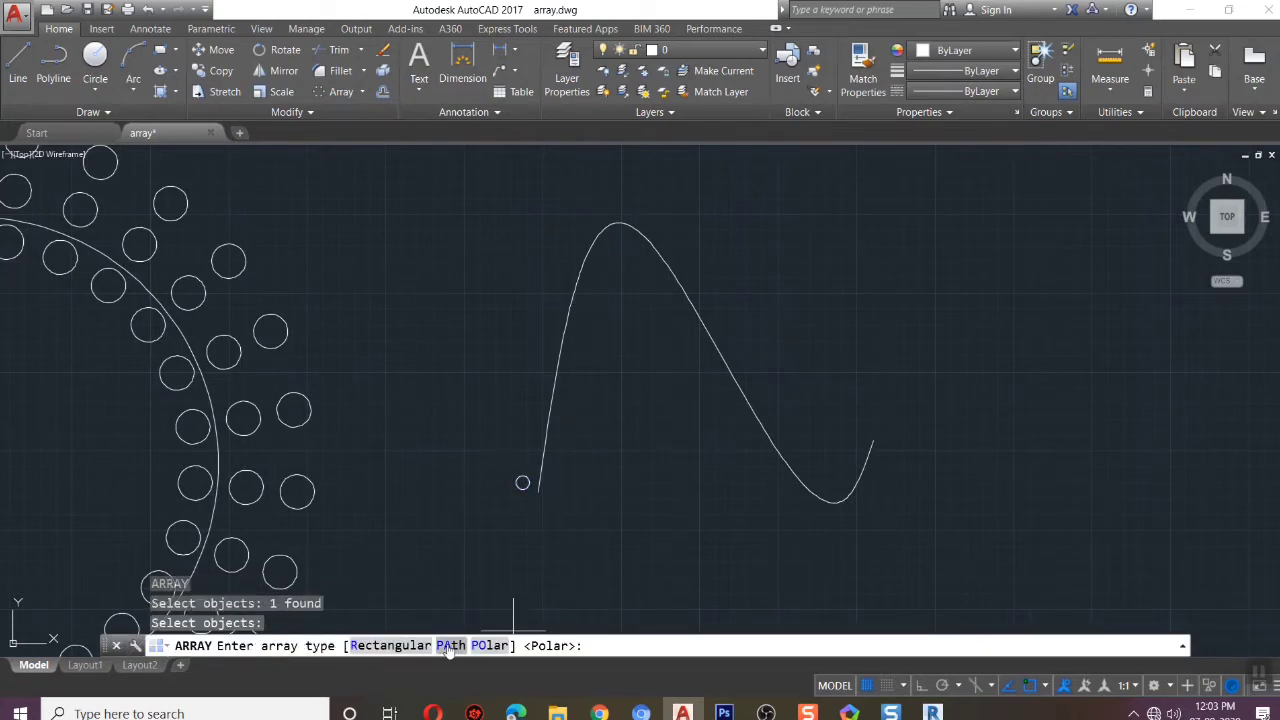
left_click(449, 646)
left_click(551, 375)
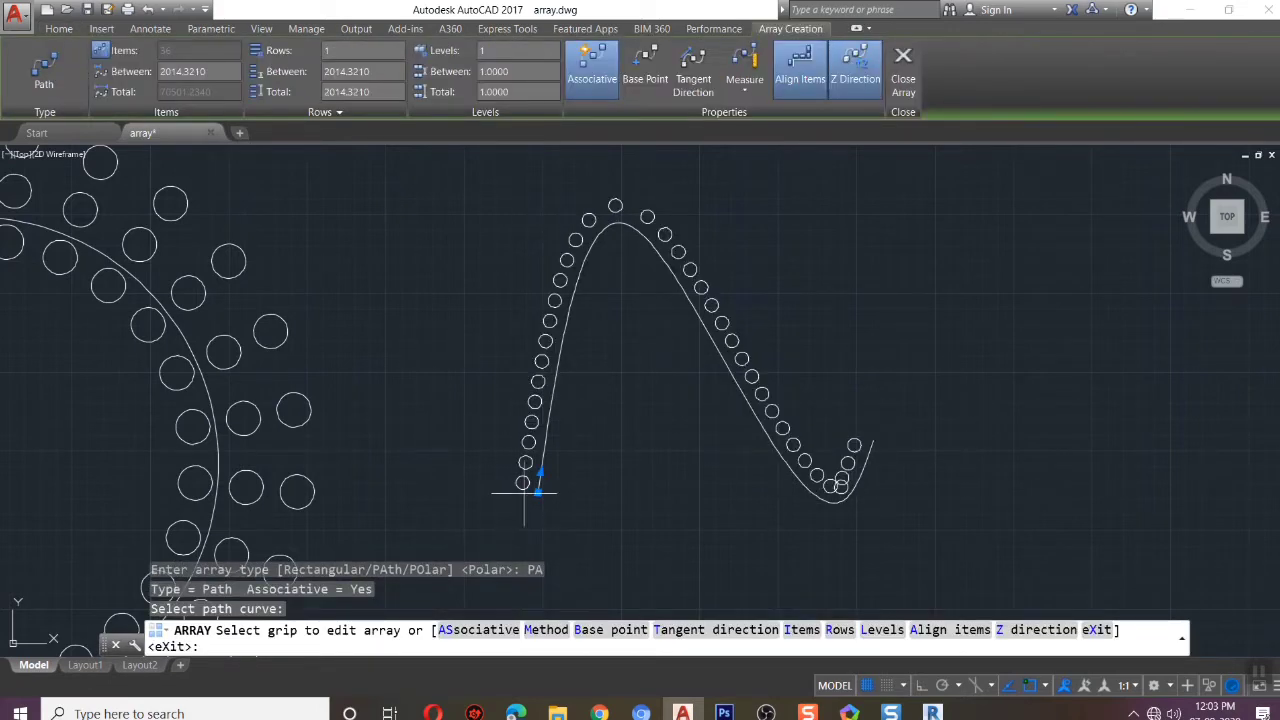
scroll(533, 477, "up", 5)
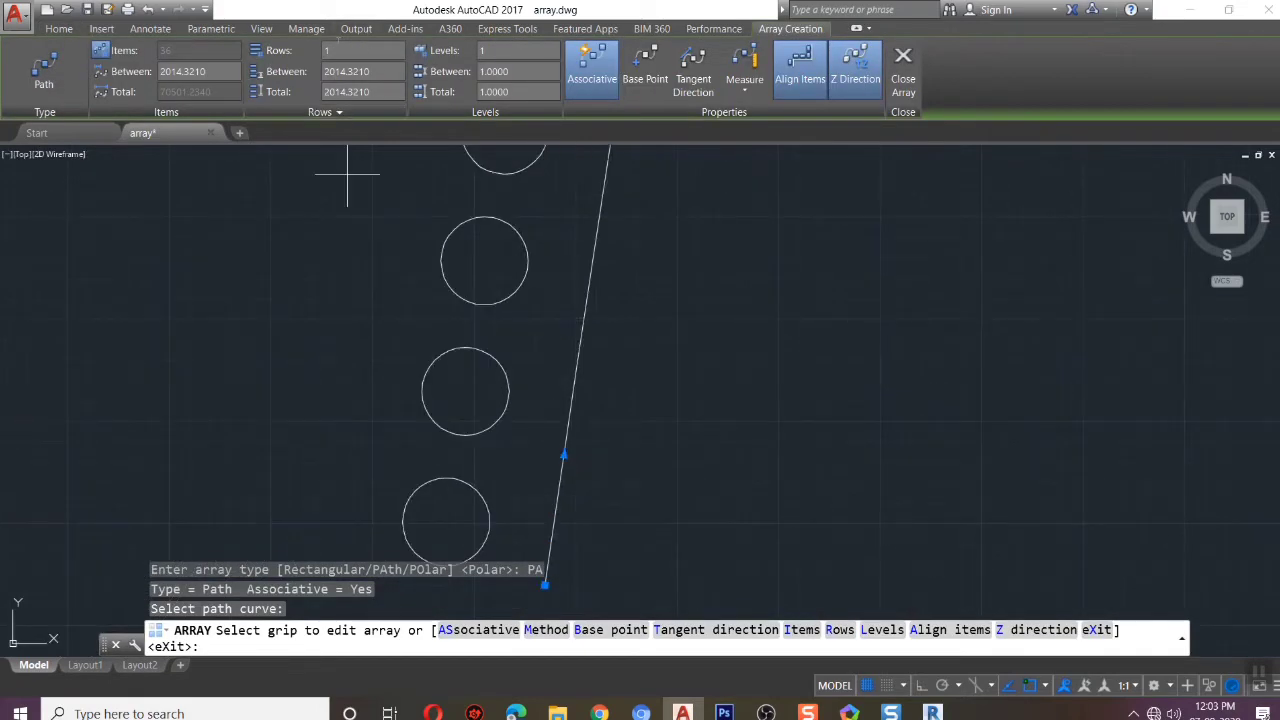
Tighten the item spacing so 36 circles fill the spline
left_click(565, 455)
scroll(543, 540, "down", 3)
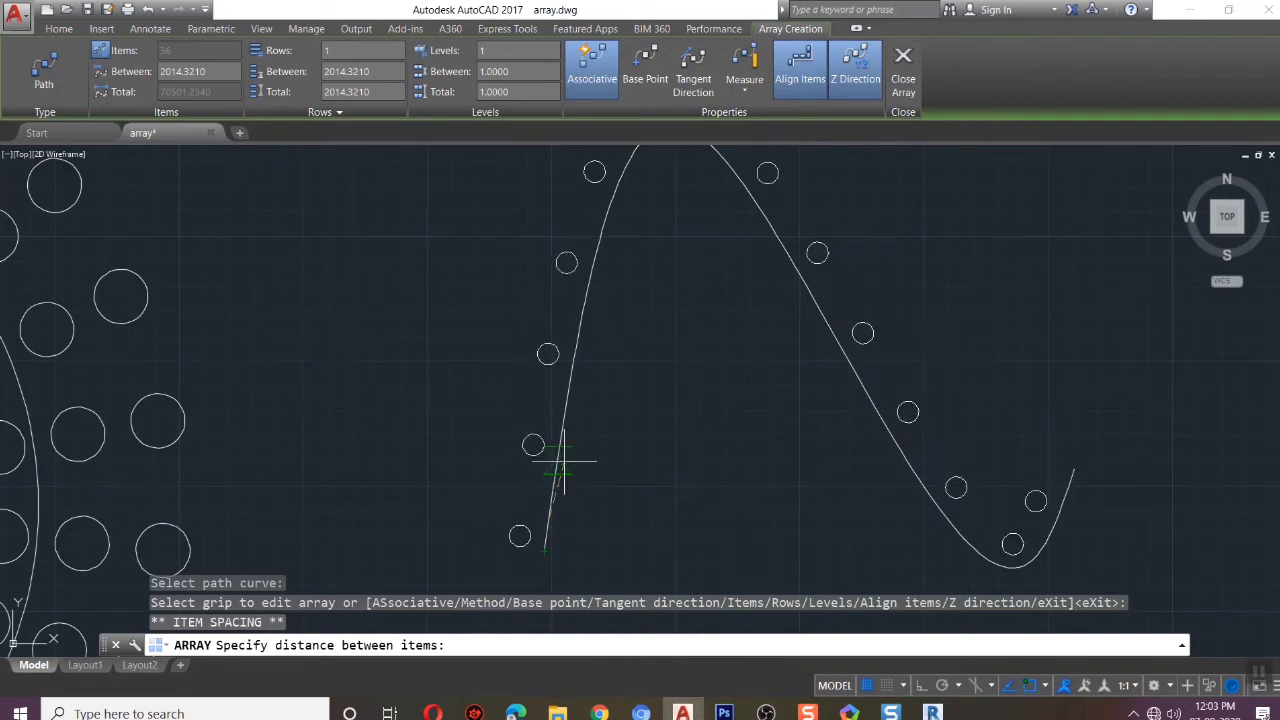
left_click(543, 548)
scroll(700, 483, "down", 4)
key("Escape")
scroll(891, 507, "down", 5)
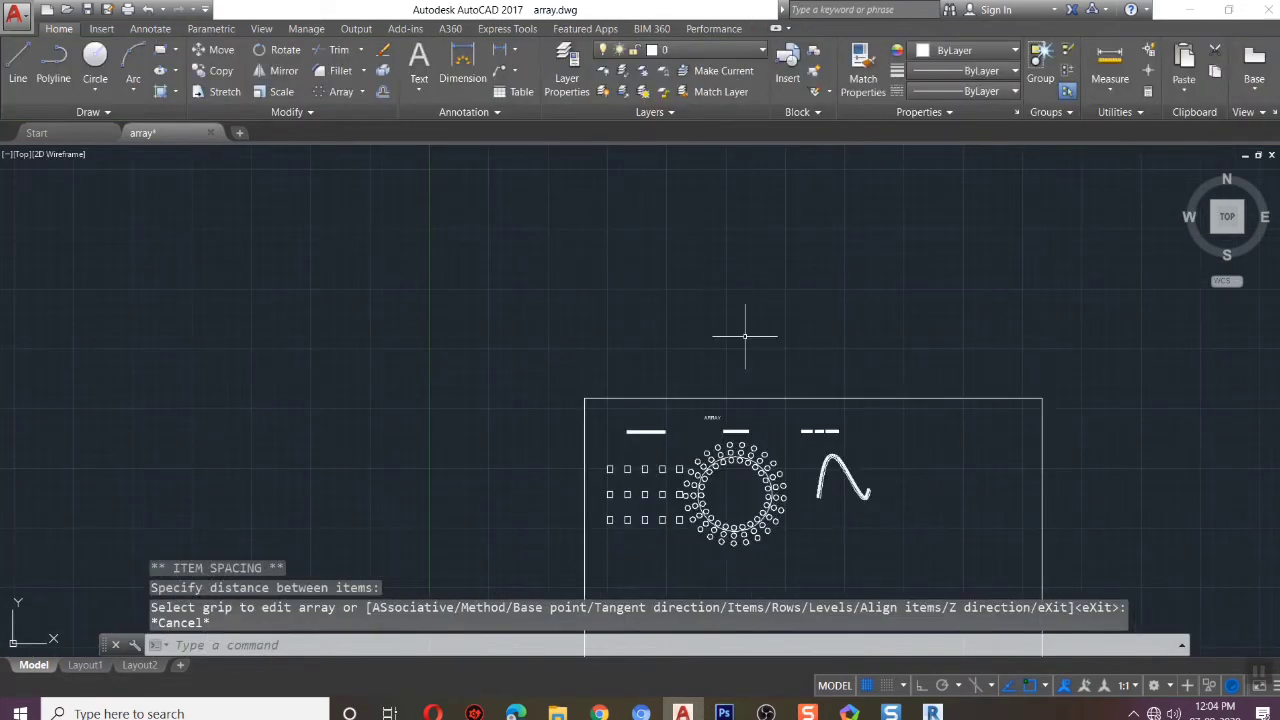
Draw a new large circle below the arrays
scroll(894, 508, "up", 4)
scroll(771, 297, "down", 1)
scroll(643, 486, "down", 1)
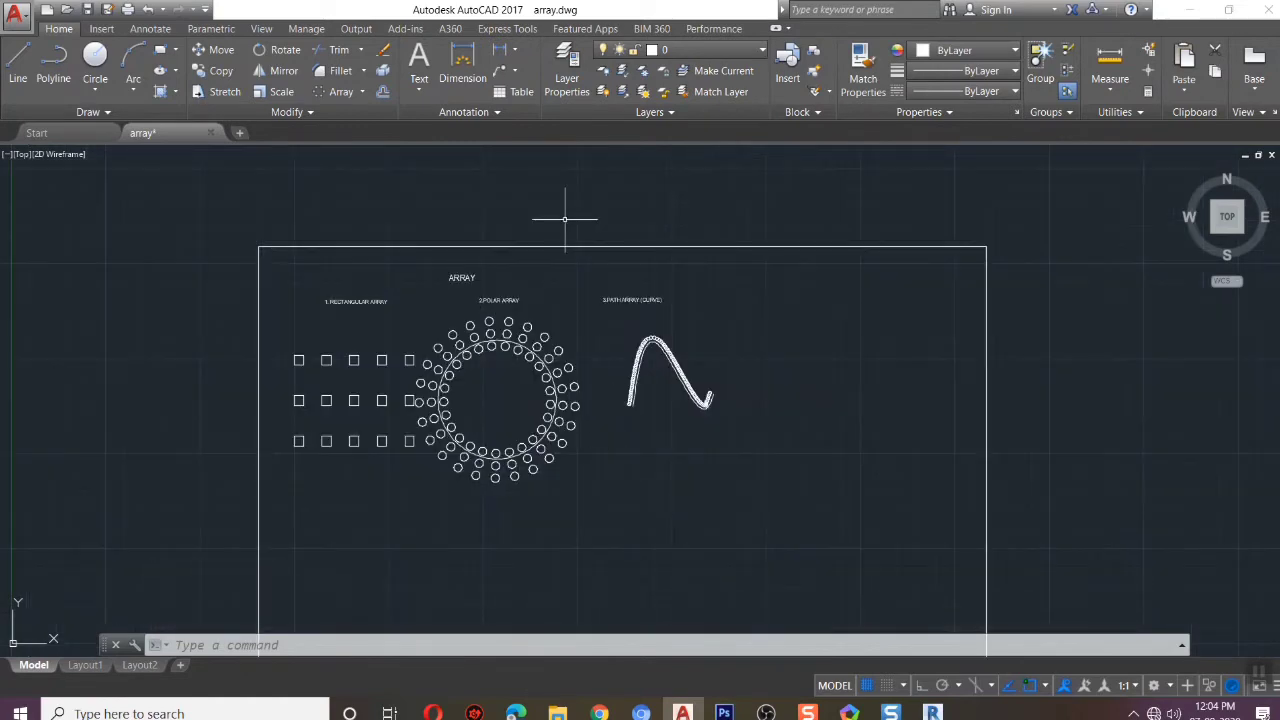
scroll(600, 365, "down", 2)
scroll(633, 524, "up", 2)
scroll(531, 545, "up", 2)
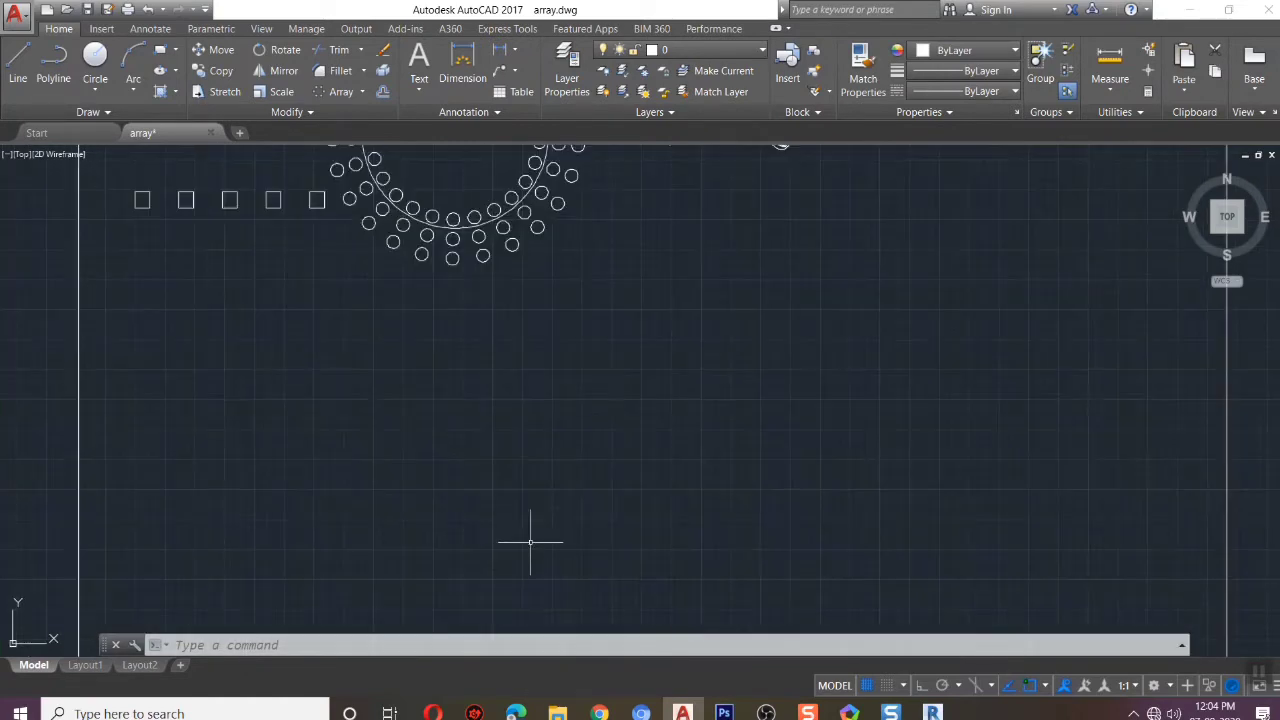
type("c")
key("Return")
left_click(508, 524)
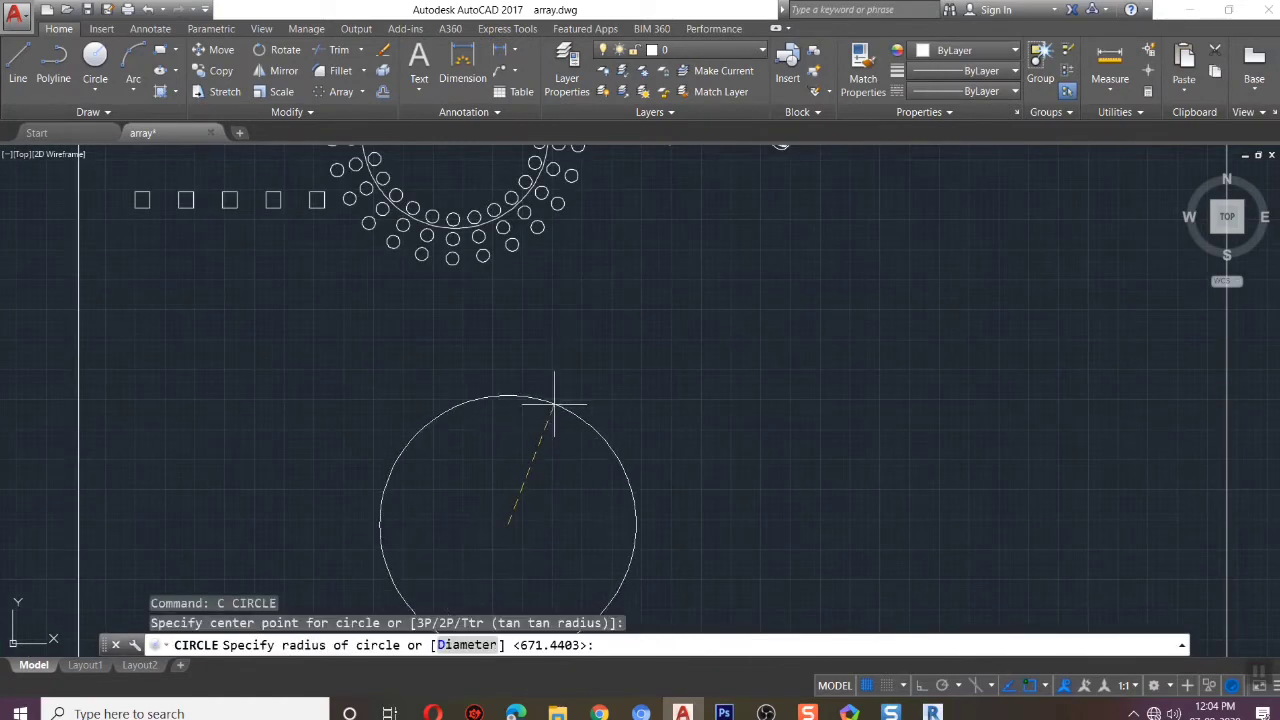
scroll(601, 400, "down", 2)
Draw a three-point polyline arc from the circle's centre to its lower left
type("pl")
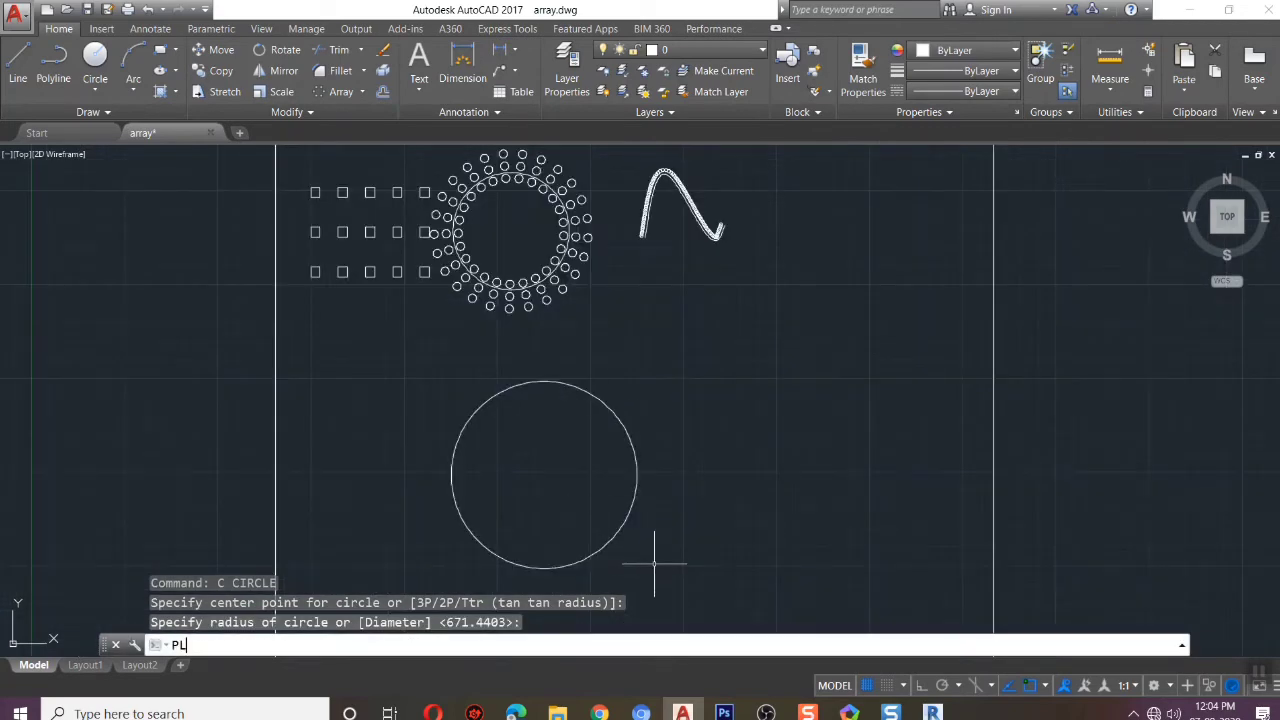
key("Return")
left_click(544, 475)
type("a")
key("Return")
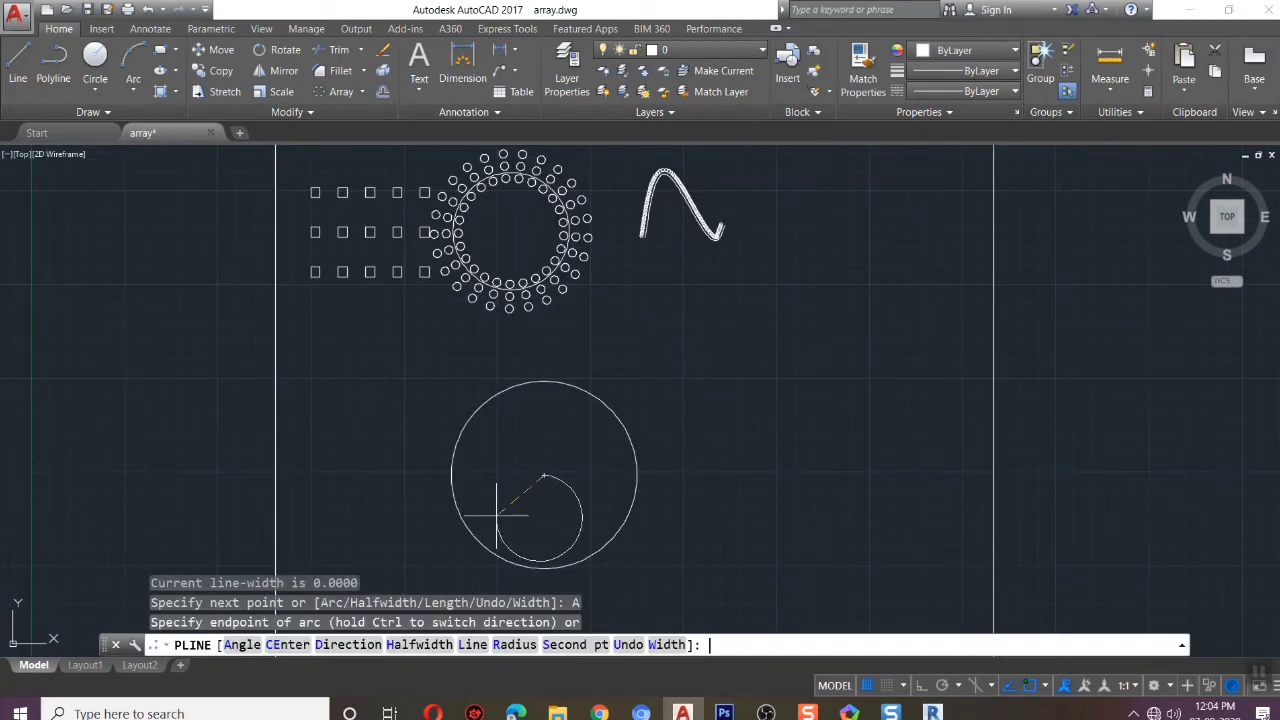
key("Return")
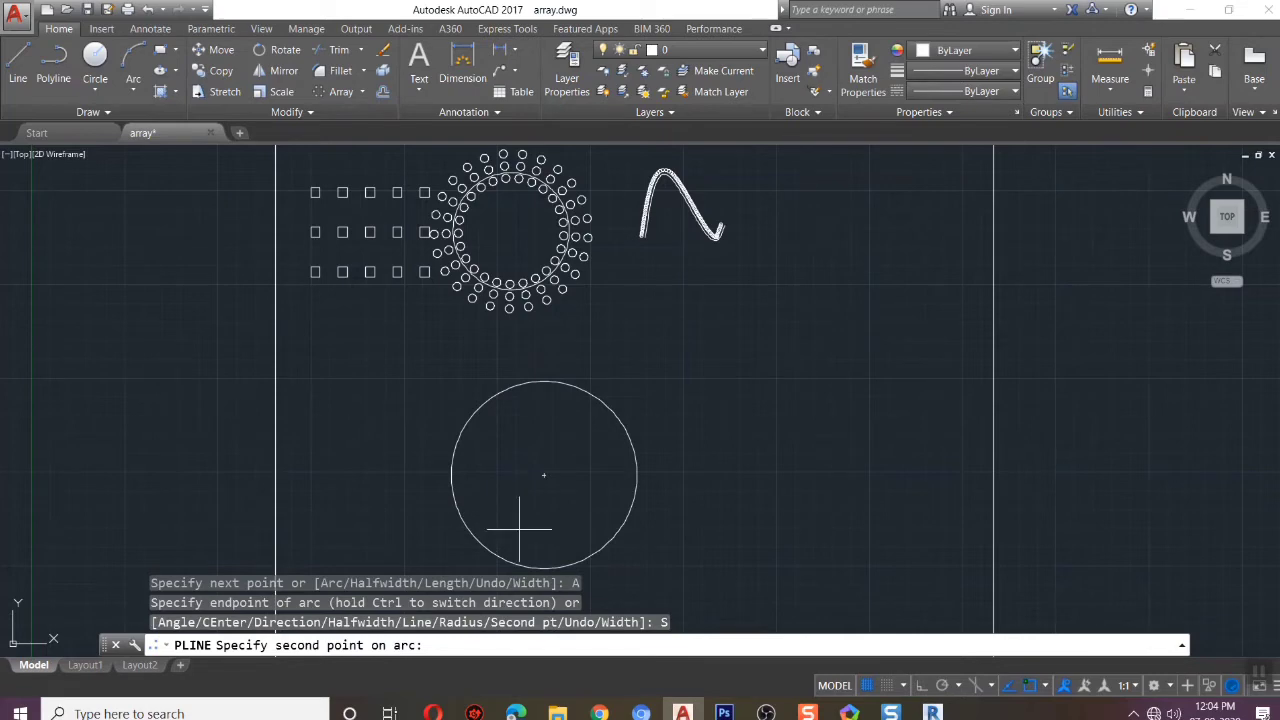
left_click(519, 529)
left_click(443, 549)
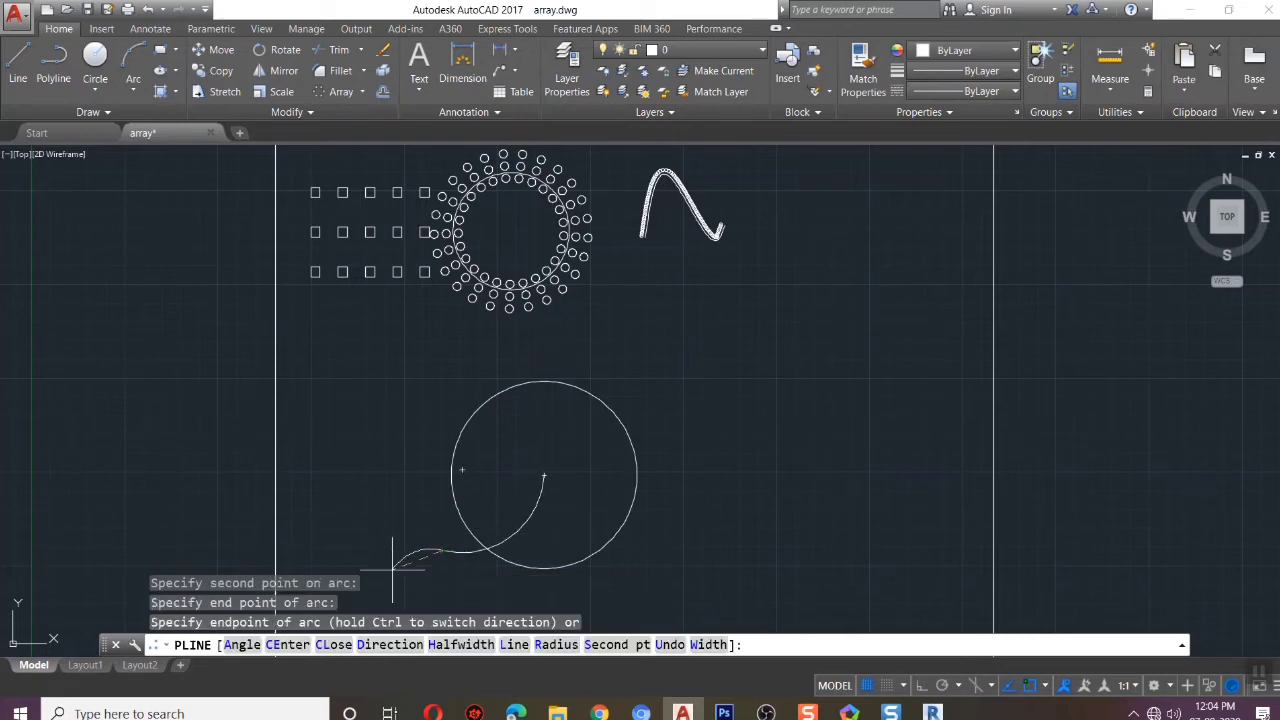
key("Return")
Mirror the arc about its chord, keeping the original, to form a leaf petal
type("mi")
key("Return")
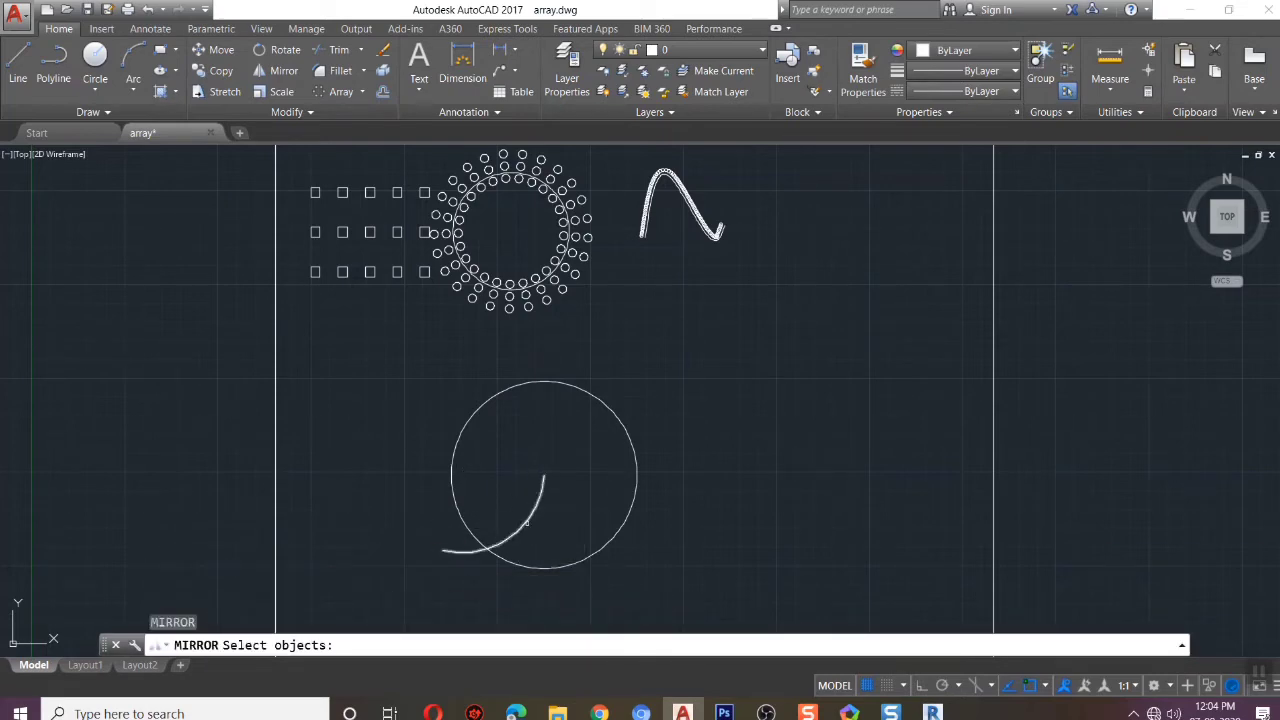
left_click(524, 521)
key("Return")
left_click(443, 549)
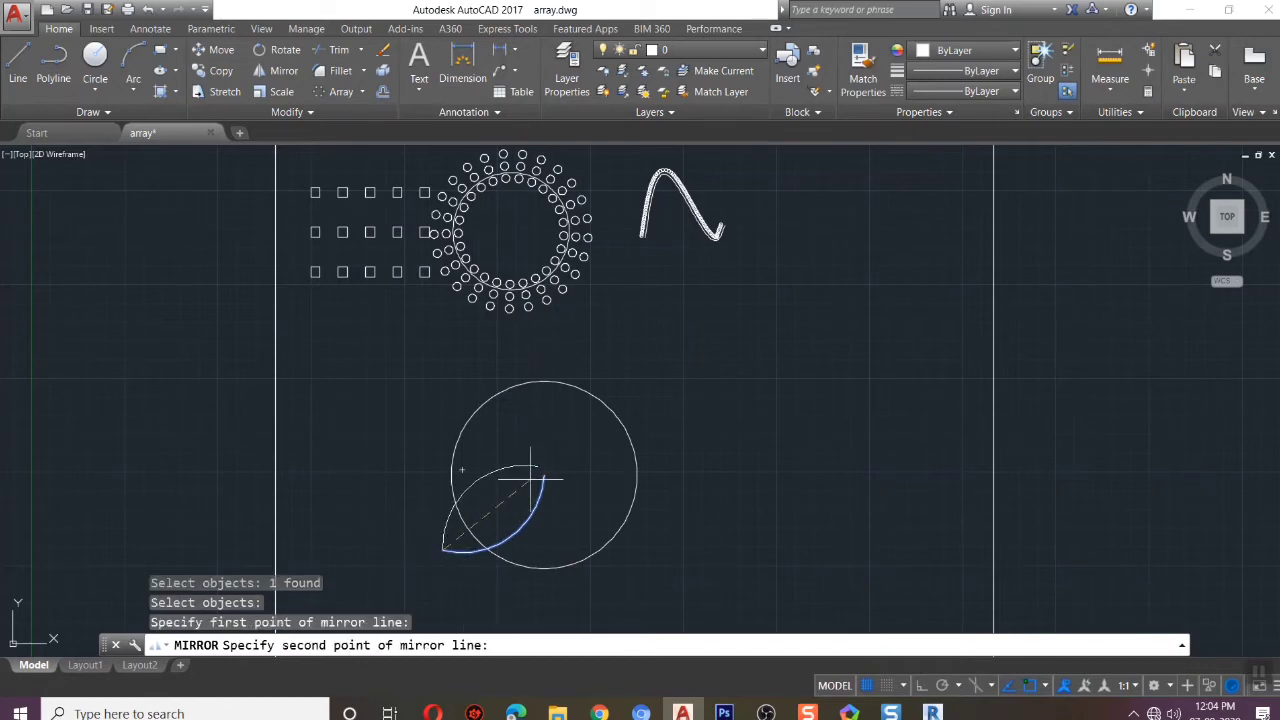
left_click(543, 477)
key("Return")
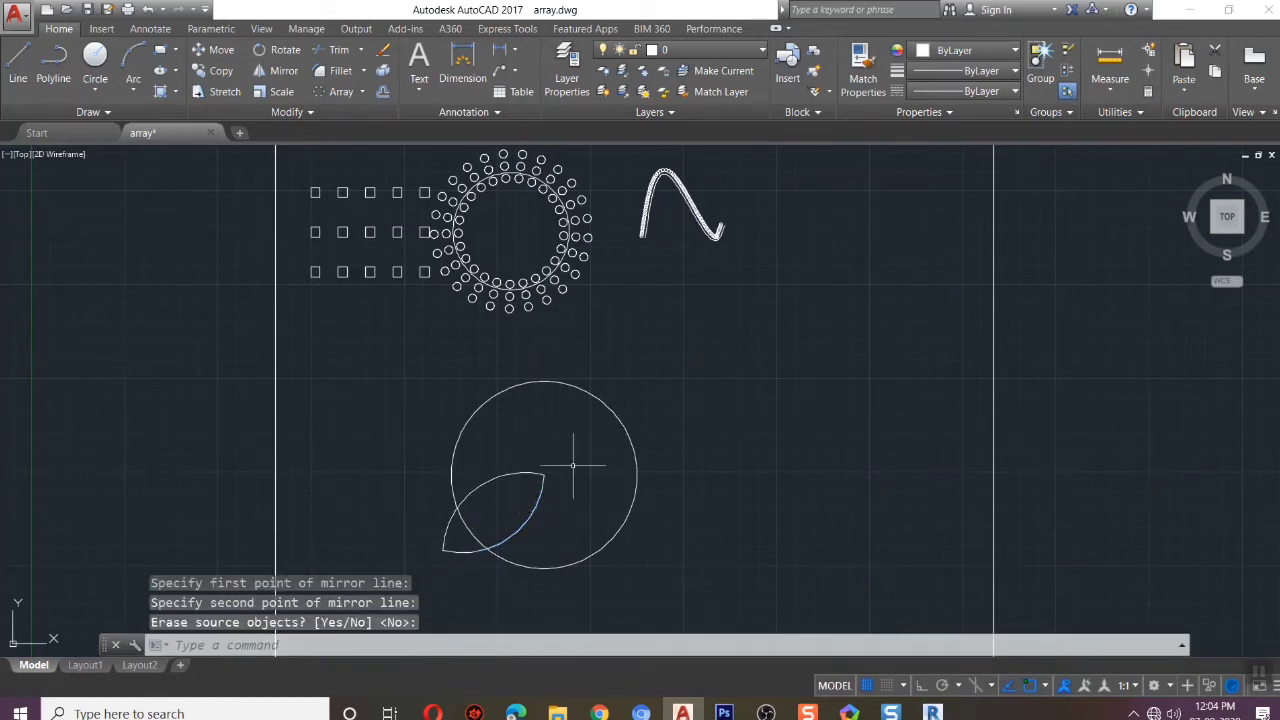
Add a small circle at the petal tip on the big circle's centre
type("c")
key("Return")
left_click(543, 477)
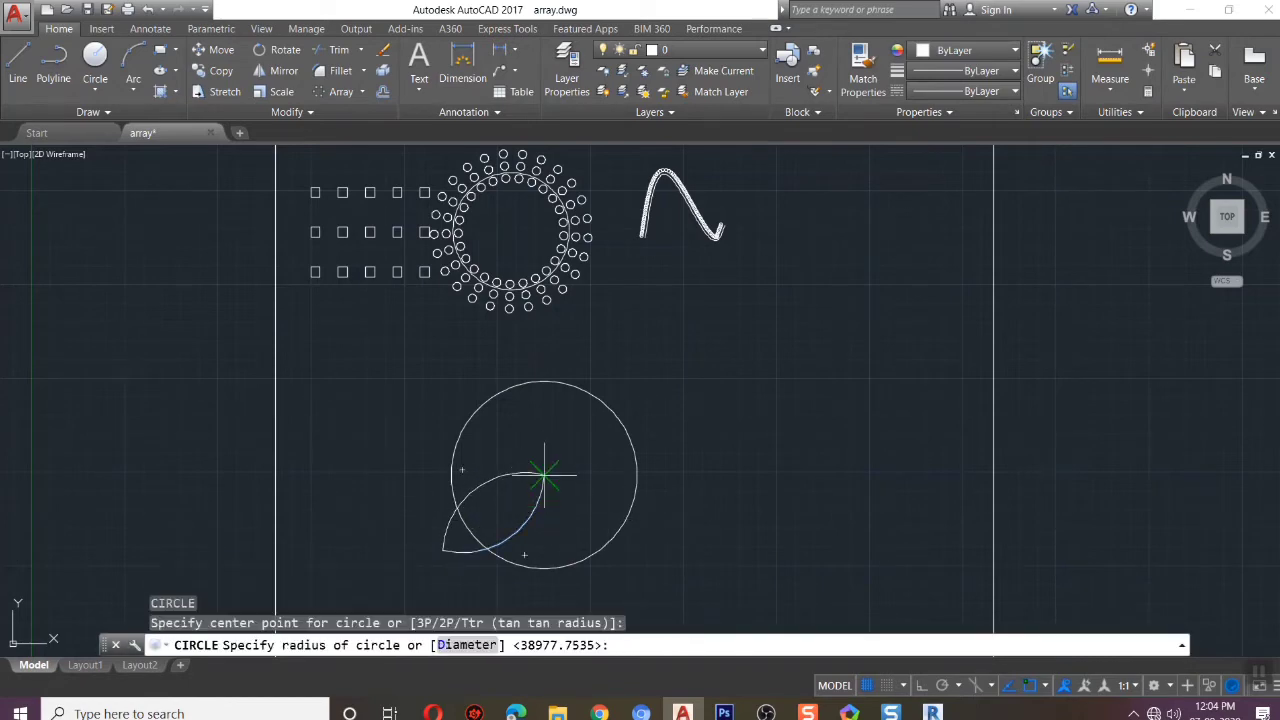
left_click(545, 462)
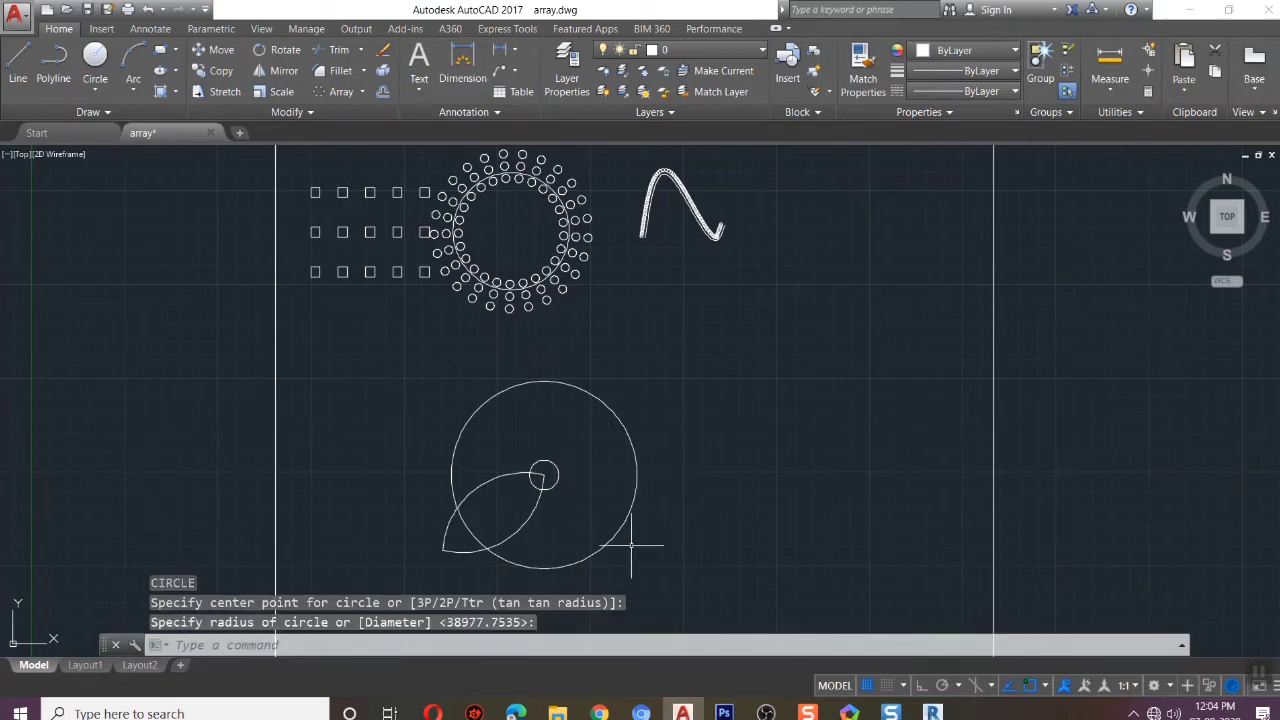
Start a polar array of both petal arcs around the circle's centre
type("ar")
key("Return")
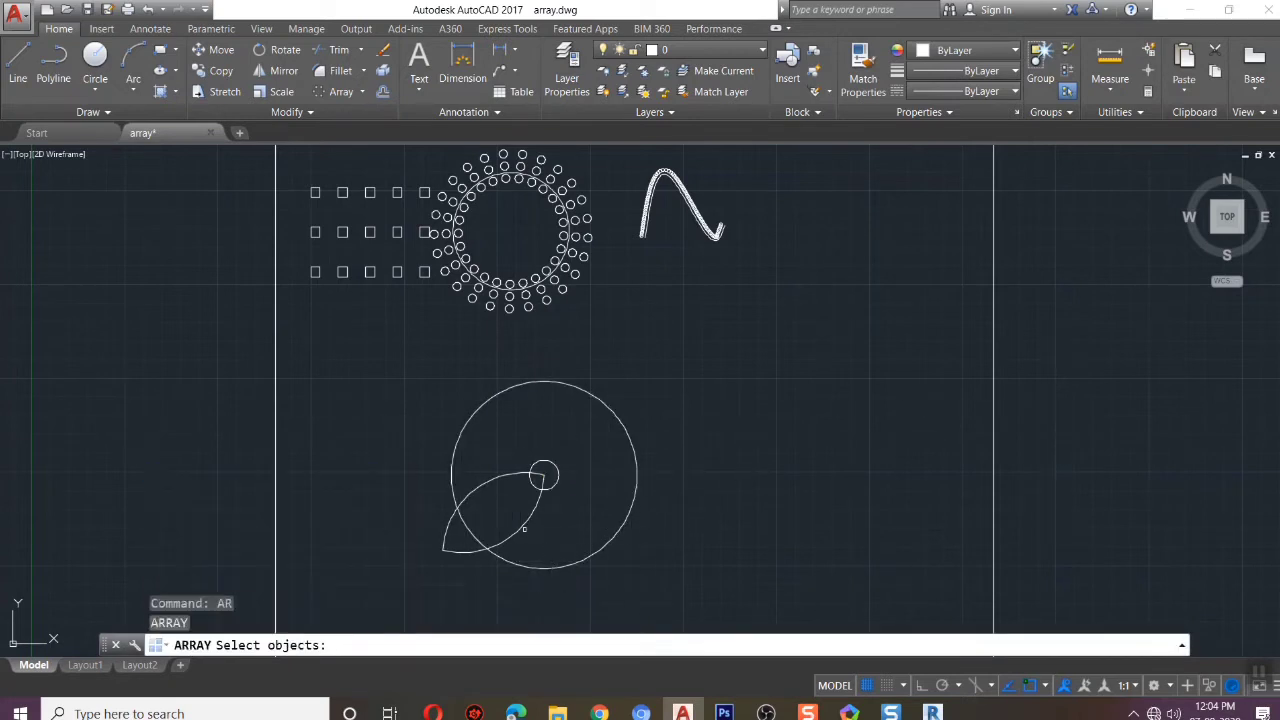
left_click(523, 527)
left_click(489, 482)
key("Return")
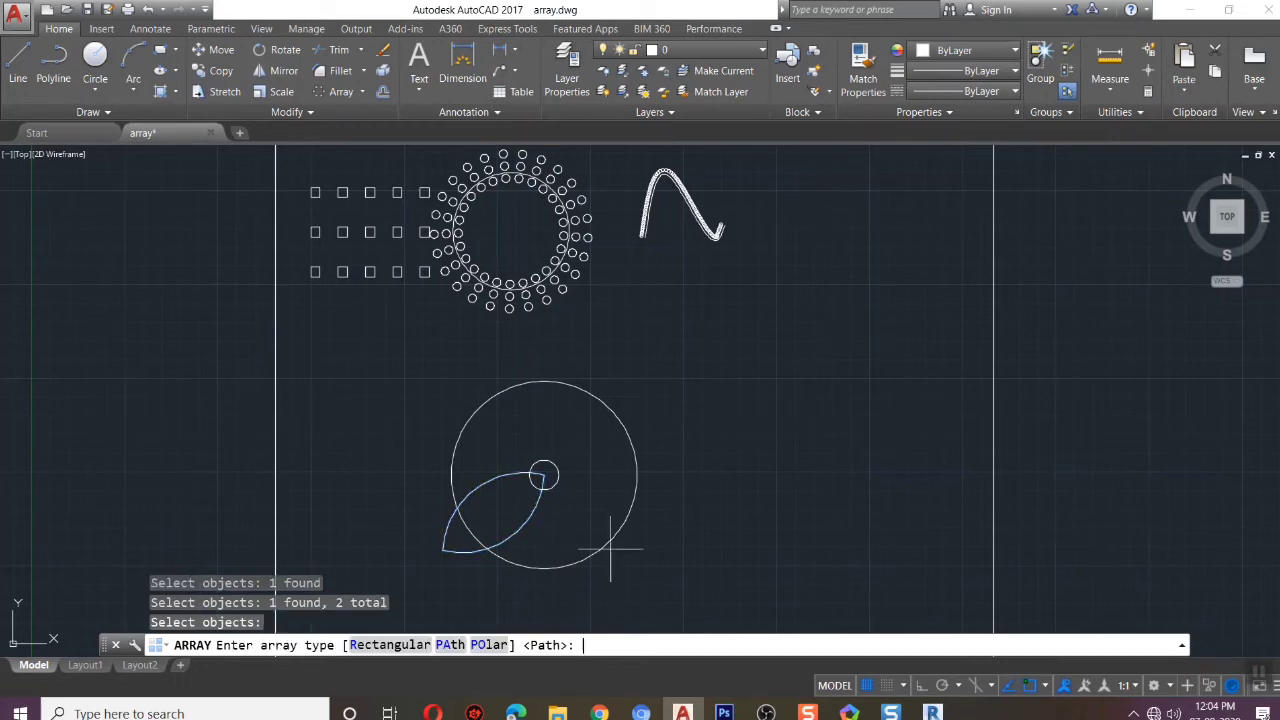
left_click(475, 646)
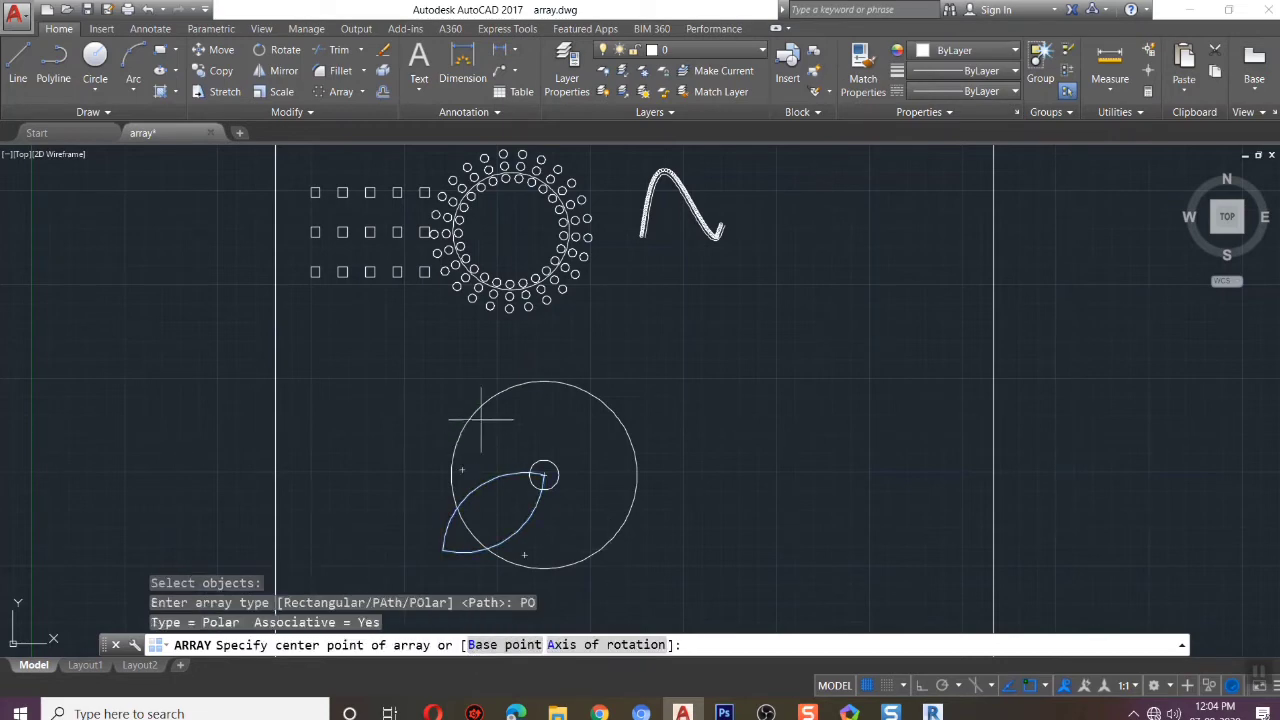
left_click(543, 475)
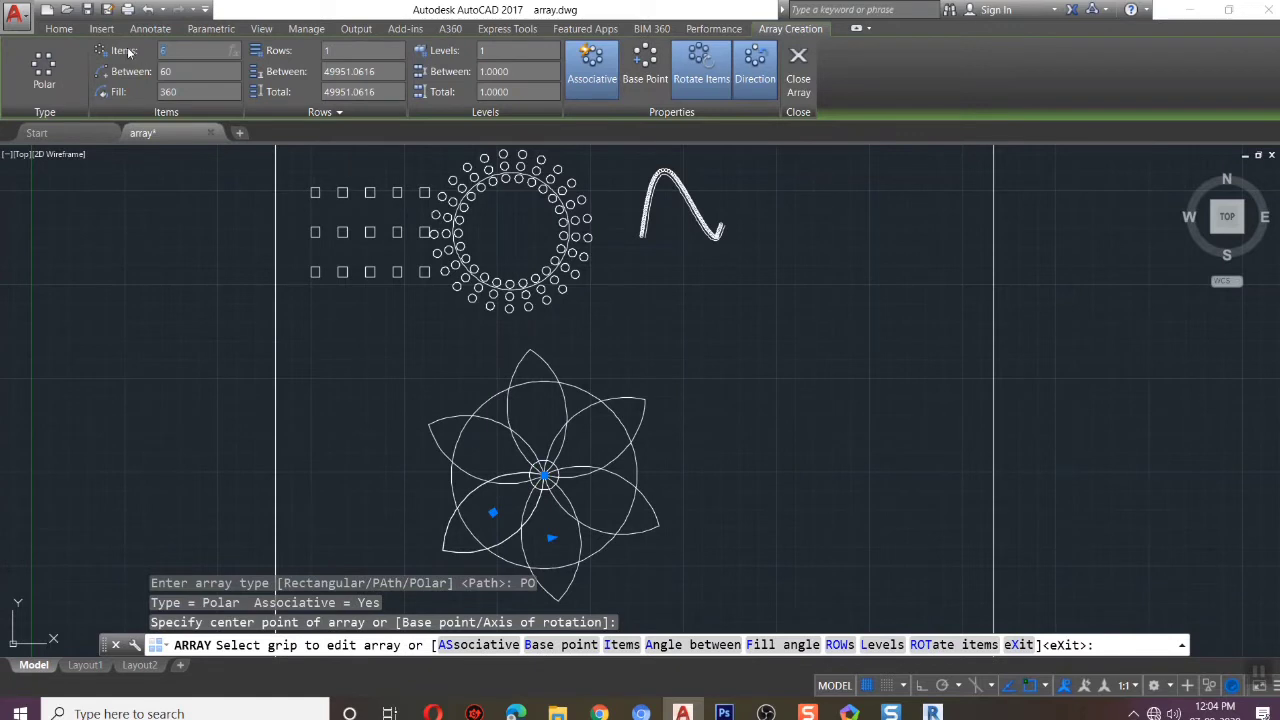
Set the array to 14 items, then finish and close array editing
type("4")
key("Return")
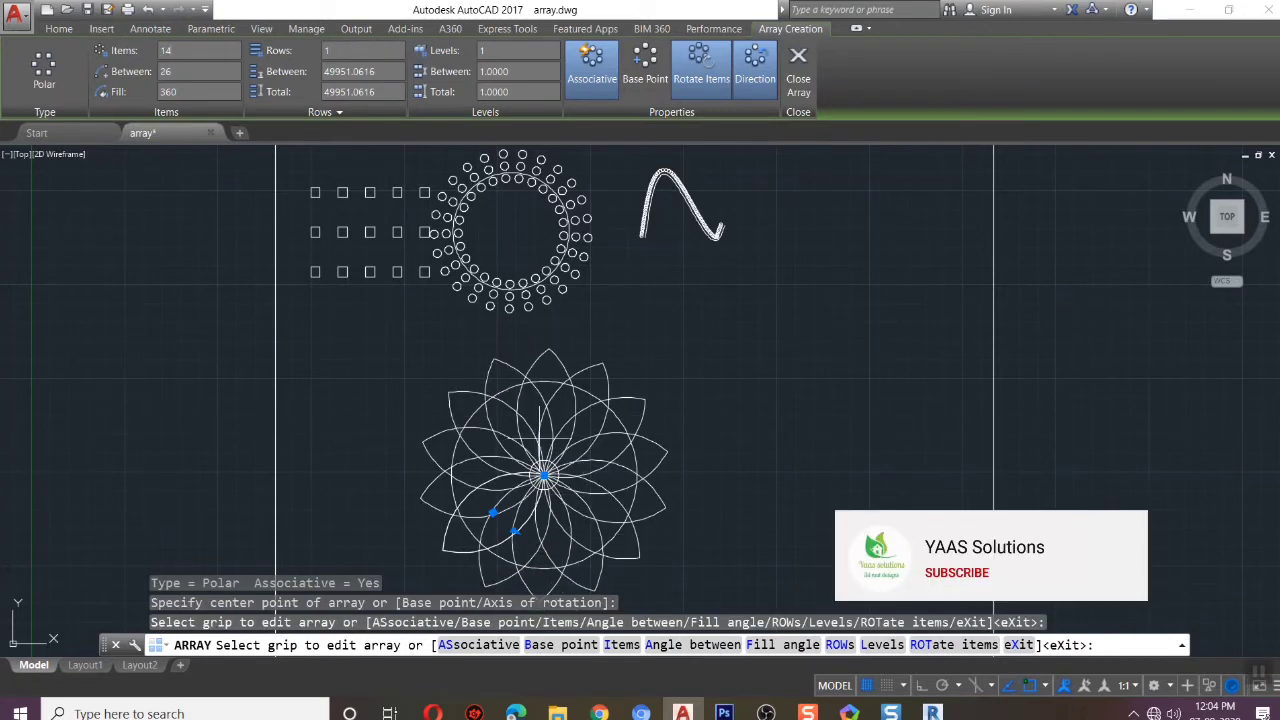
scroll(593, 515, "up", 2)
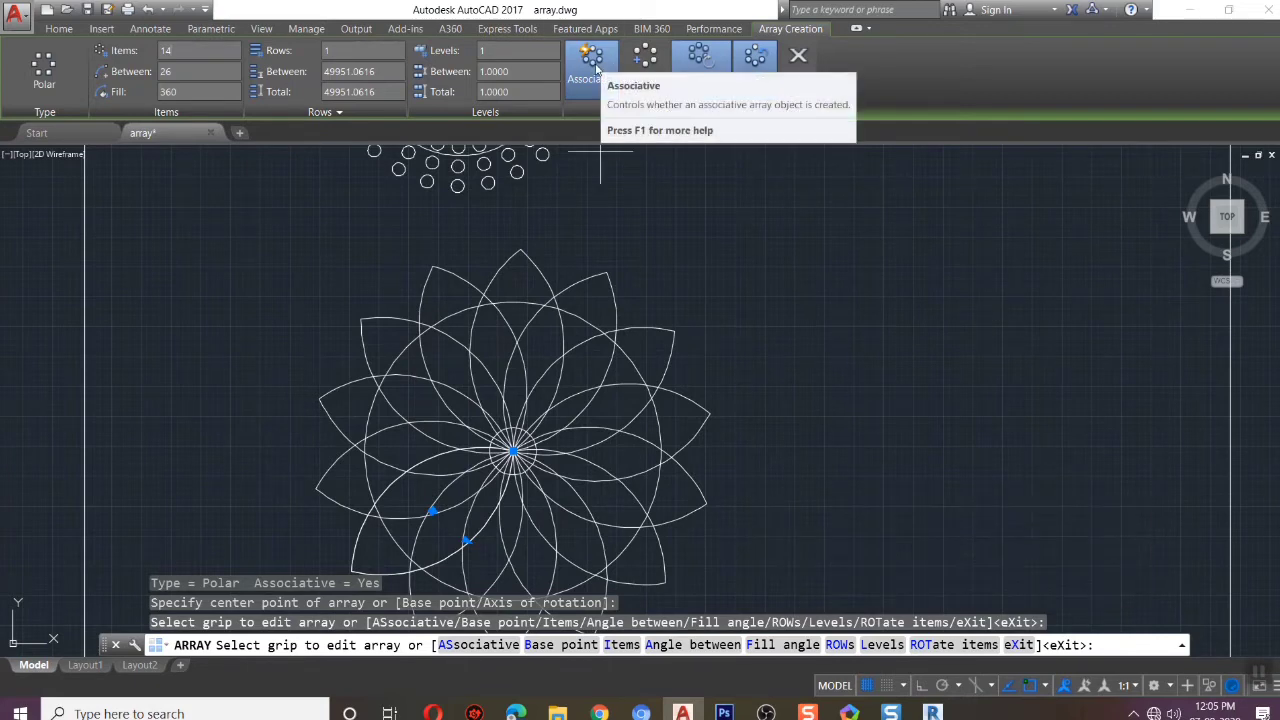
left_click(795, 60)
left_click(543, 257)
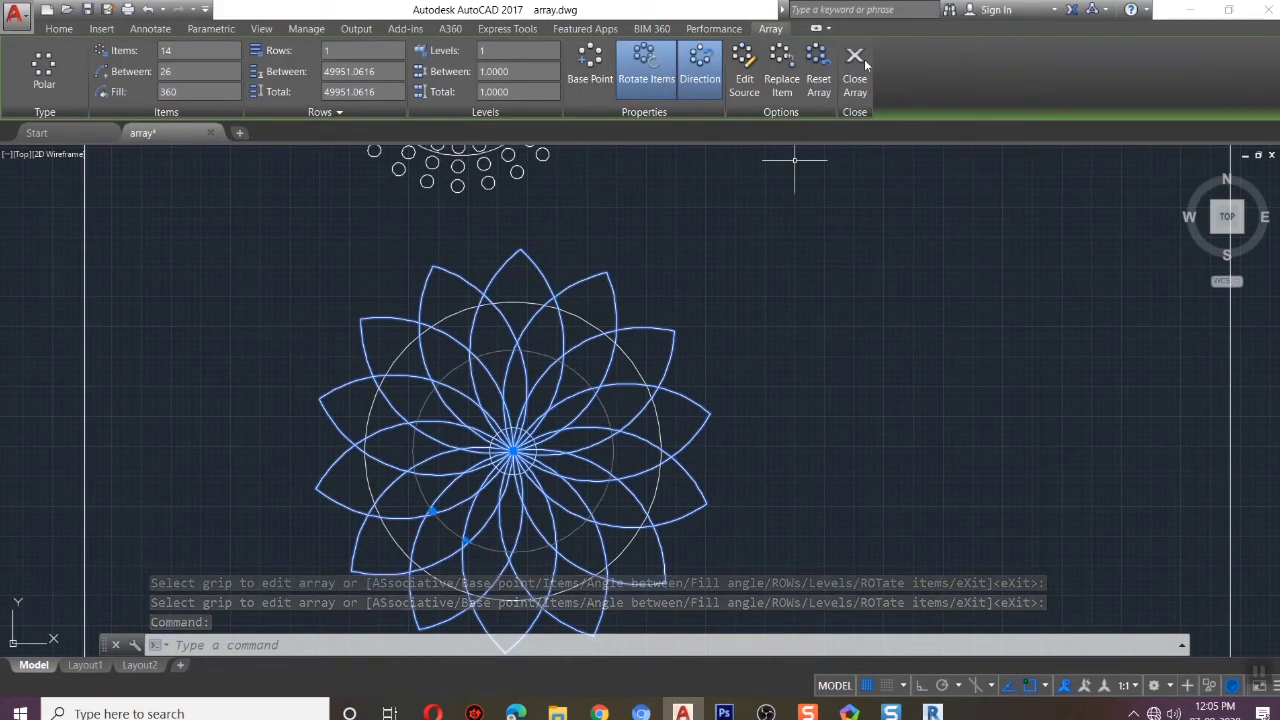
left_click(855, 60)
scroll(700, 390, "down", 5)
scroll(720, 200, "up", 8)
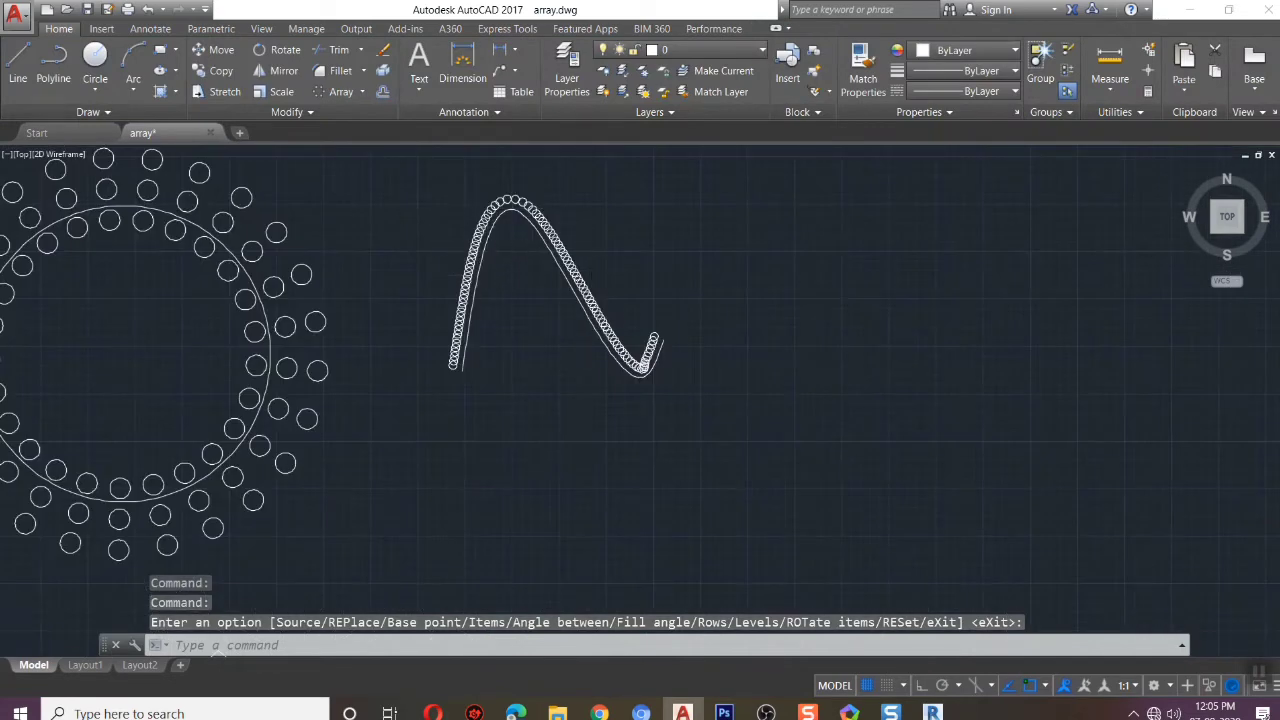
Draw a four-point spline right of the flower that dips low, then rises to a peak
type("SPL")
key("Return")
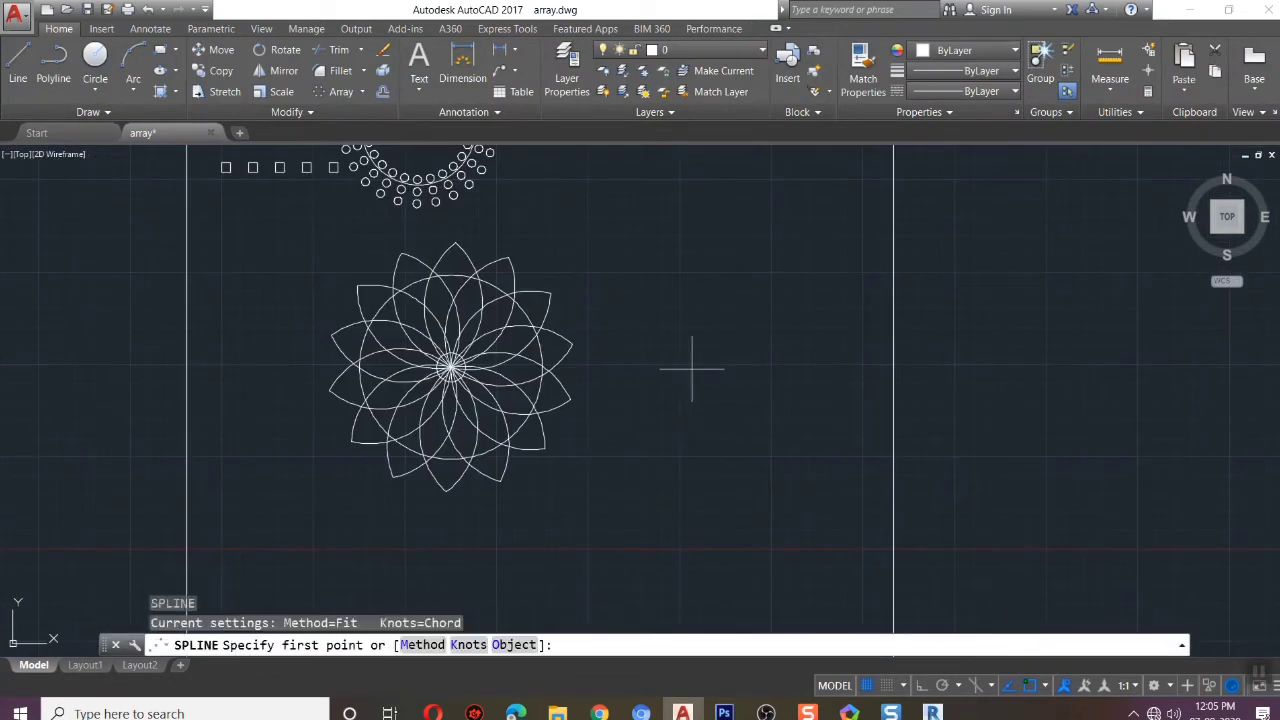
scroll(682, 410, "down", 2)
scroll(660, 389, "up", 2)
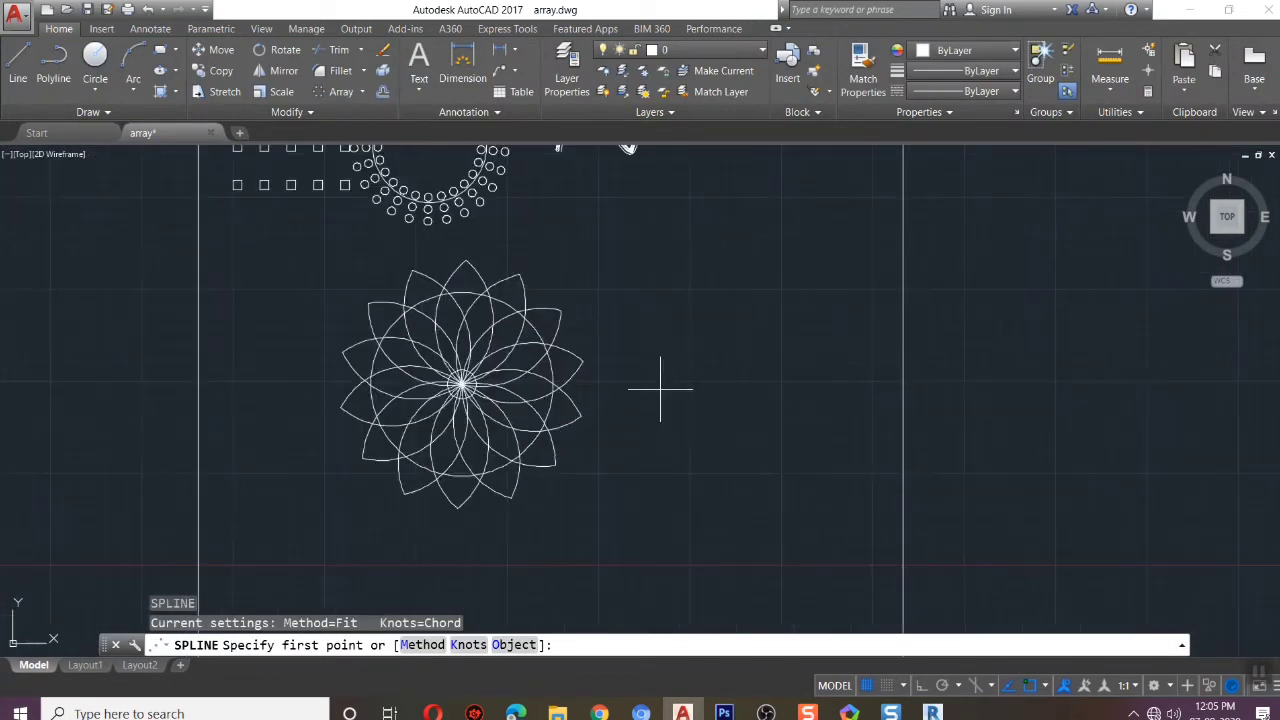
left_click(662, 297)
left_click(696, 459)
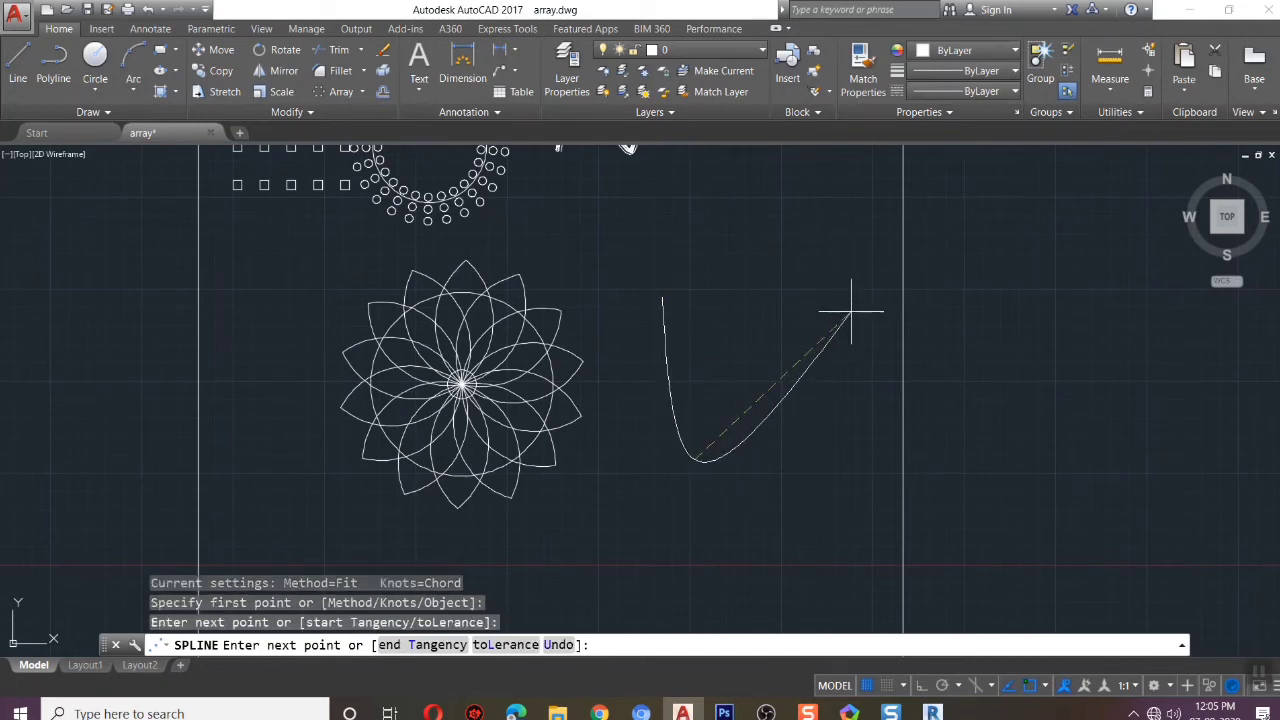
left_click(851, 311)
left_click(894, 347)
key("Return")
scroll(697, 358, "up", 3)
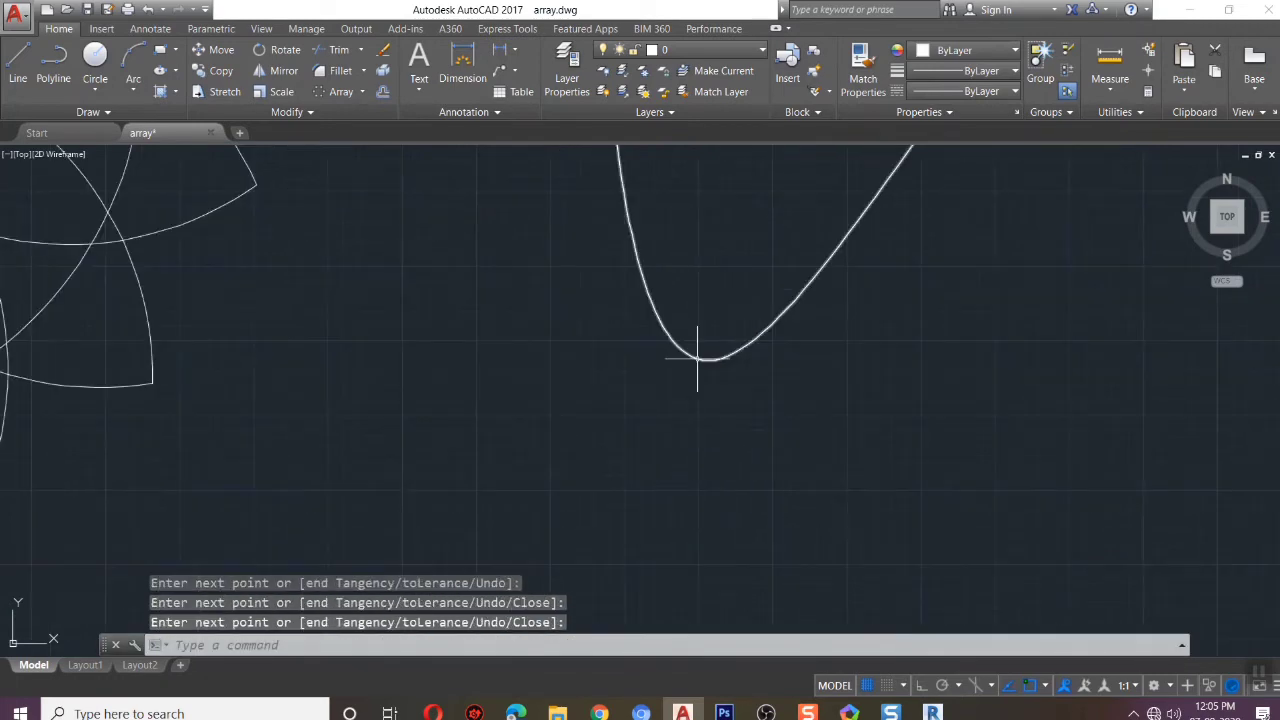
scroll(697, 358, "down", 3)
scroll(609, 294, "up", 2)
scroll(691, 552, "down", 2)
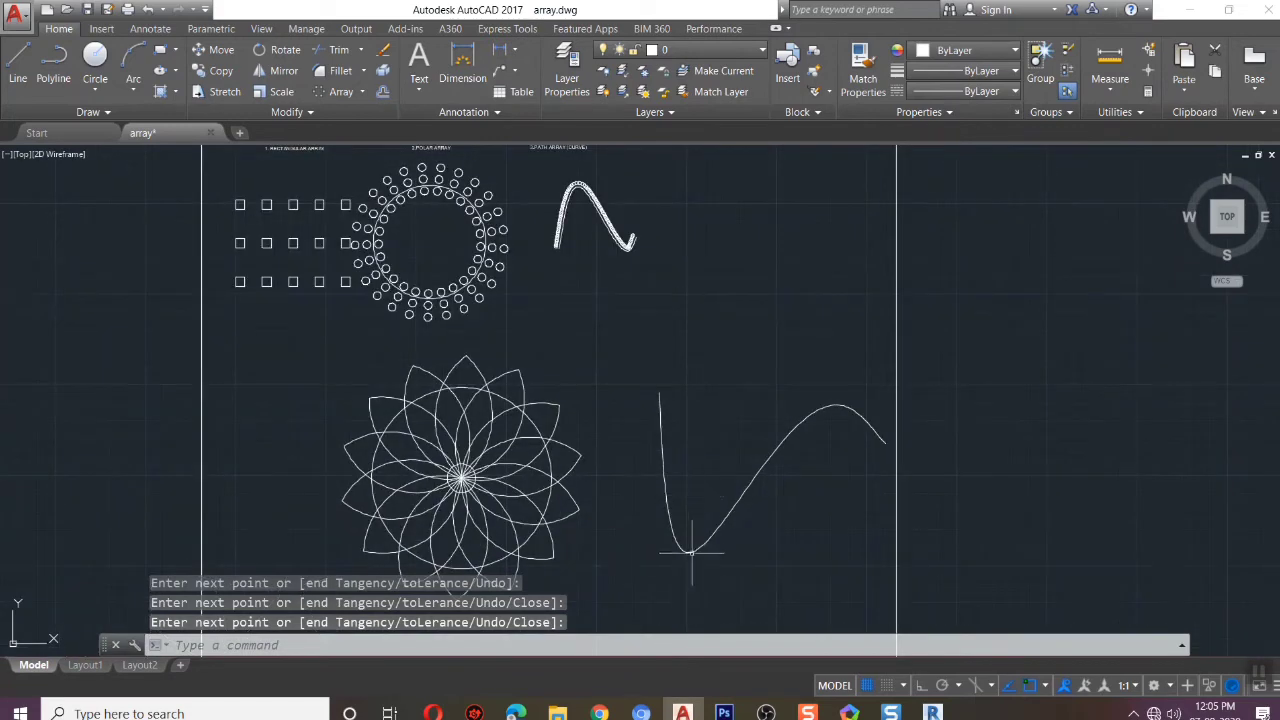
left_click(691, 552)
left_click(688, 550)
Start a polyline on the spline's left branch with two zigzag vertices
key("Escape")
scroll(795, 430, "up", 4)
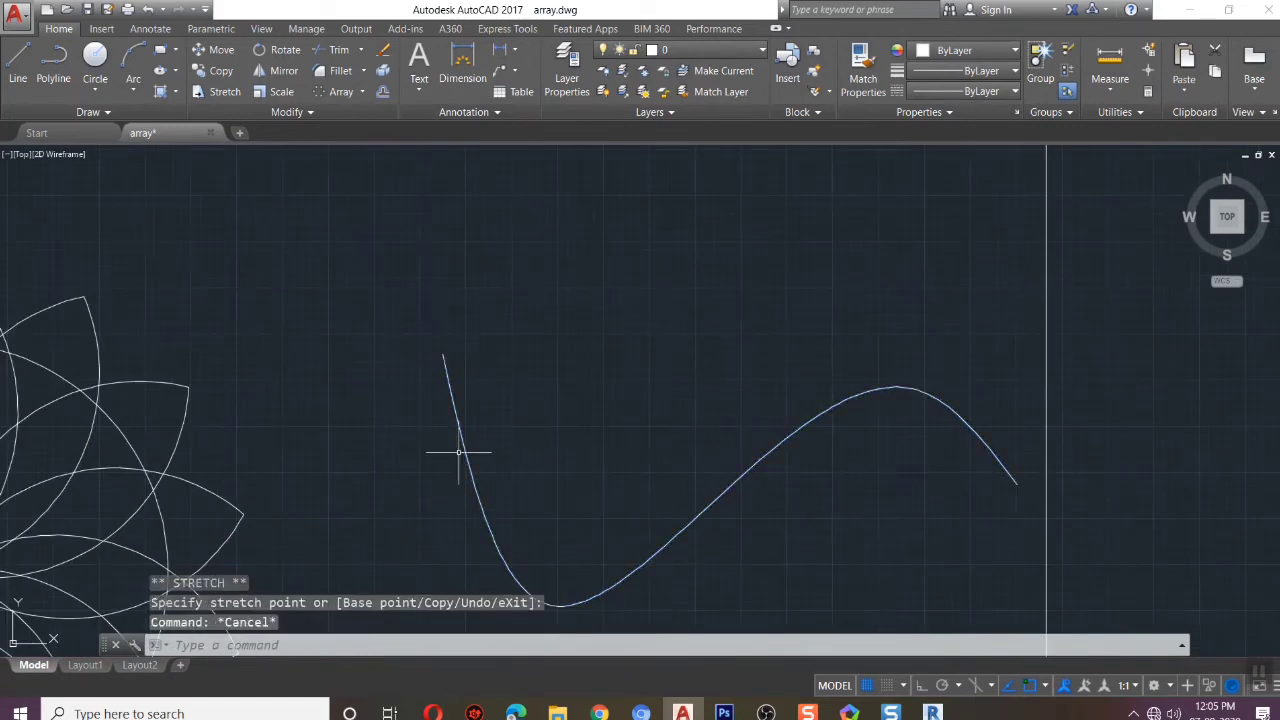
type("pl")
key("Return")
scroll(450, 371, "up", 3)
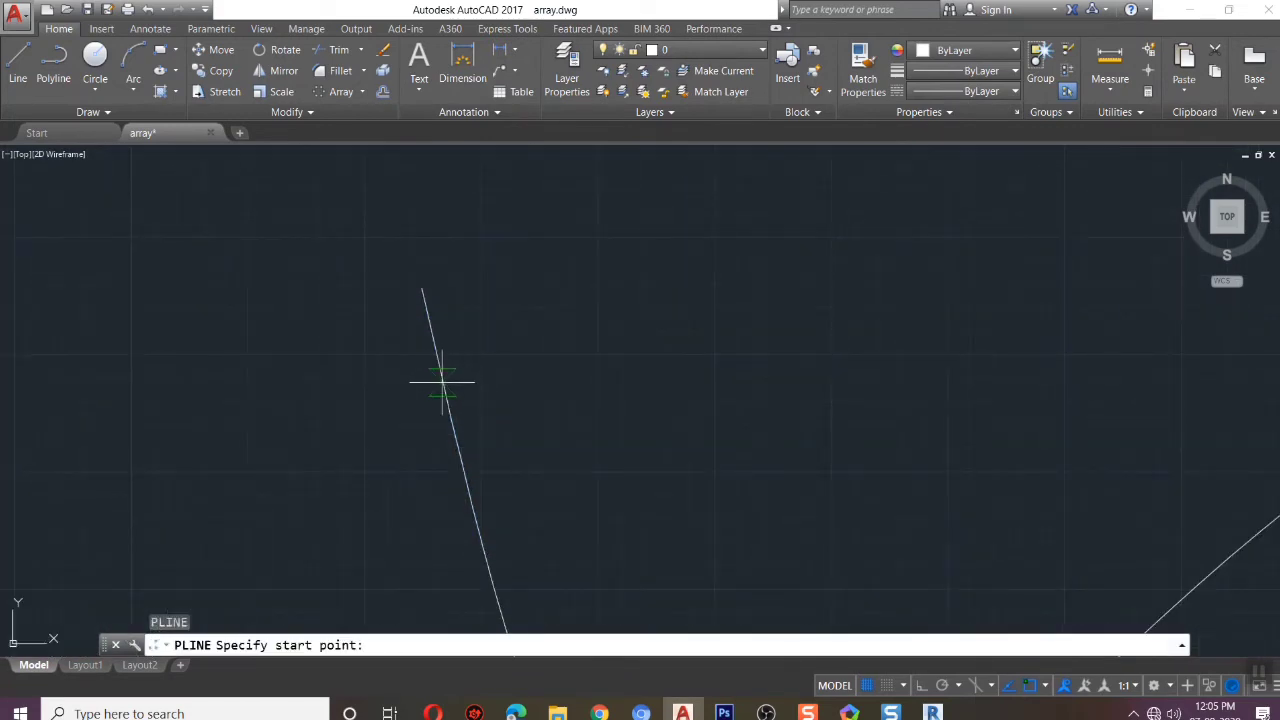
left_click(441, 381)
left_click(476, 362)
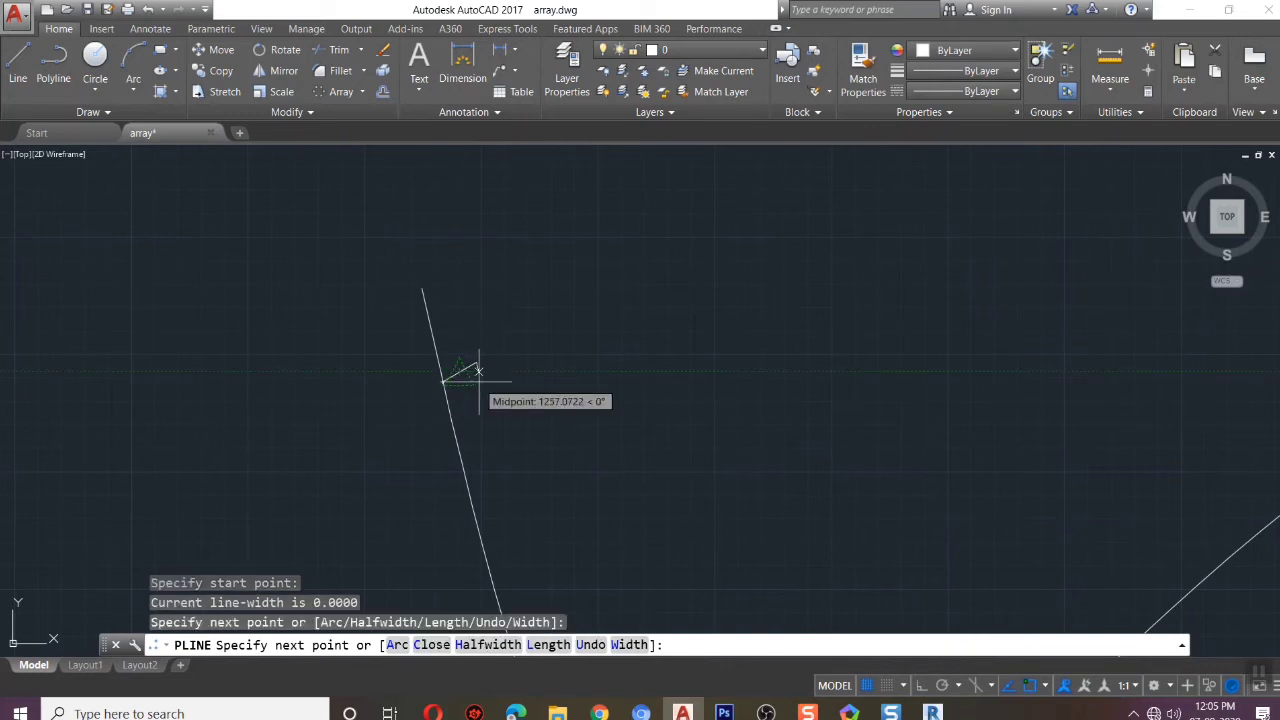
scroll(480, 375, "up", 5)
left_click(463, 354)
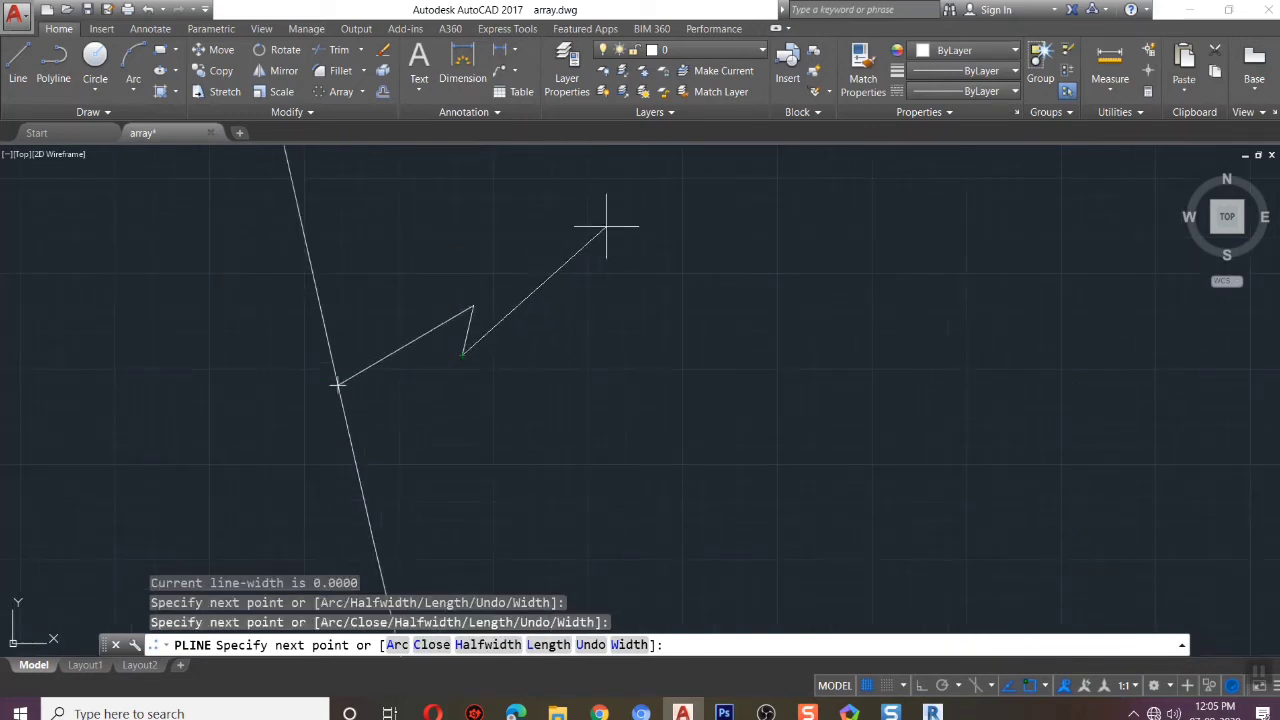
Add two three-point arc segments ending off to the right to complete the half-leaf
type("A")
key("Return")
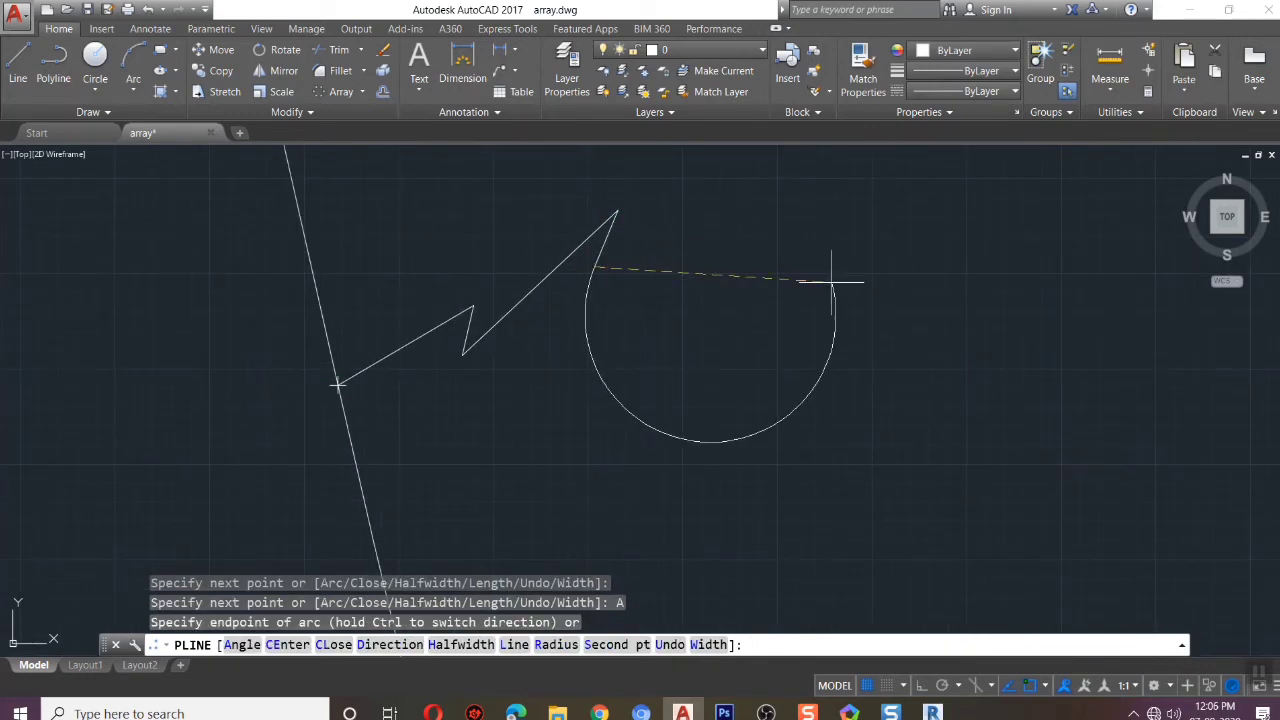
type("S")
key("Return")
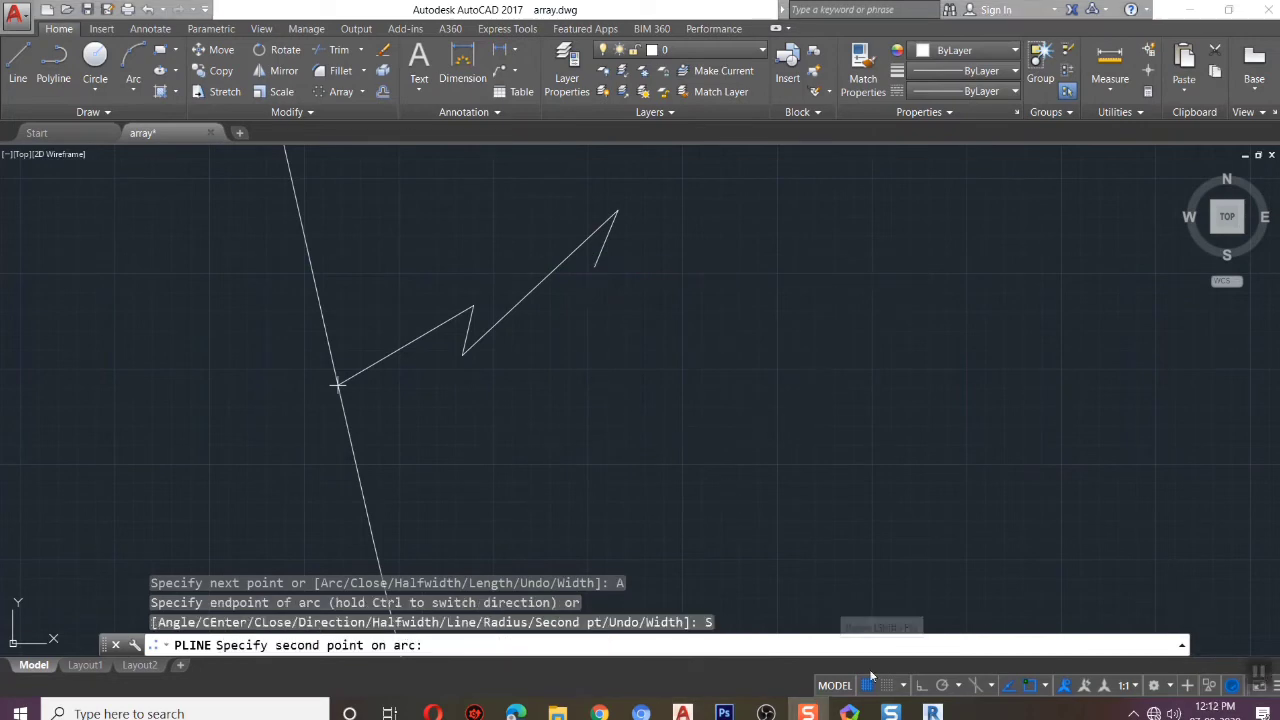
left_click(594, 267)
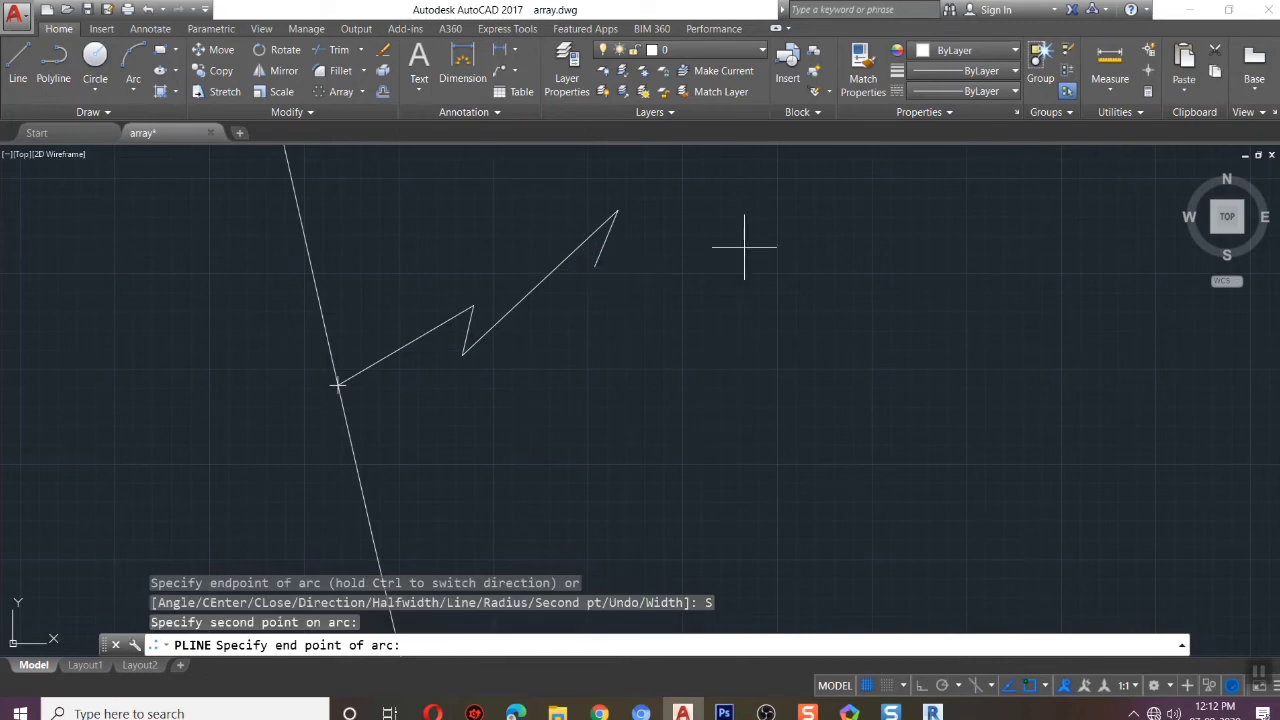
left_click(751, 251)
type("s")
key("Return")
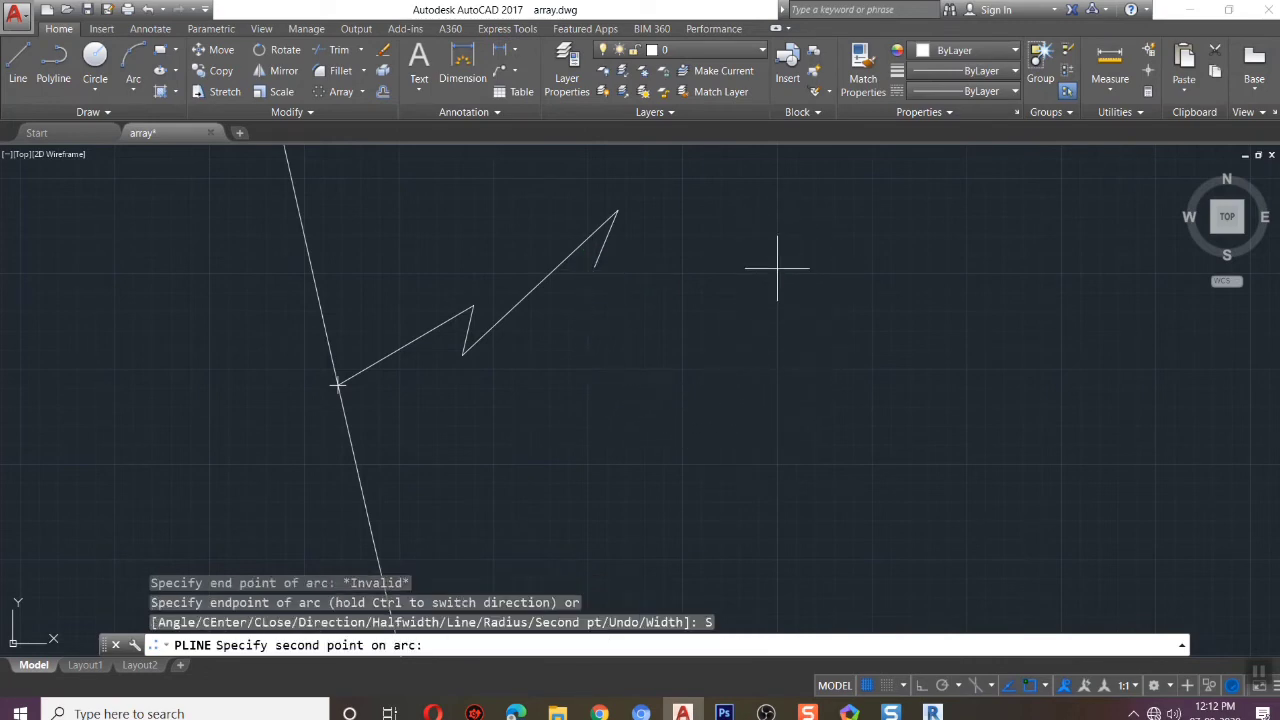
left_click(738, 214)
left_click(835, 225)
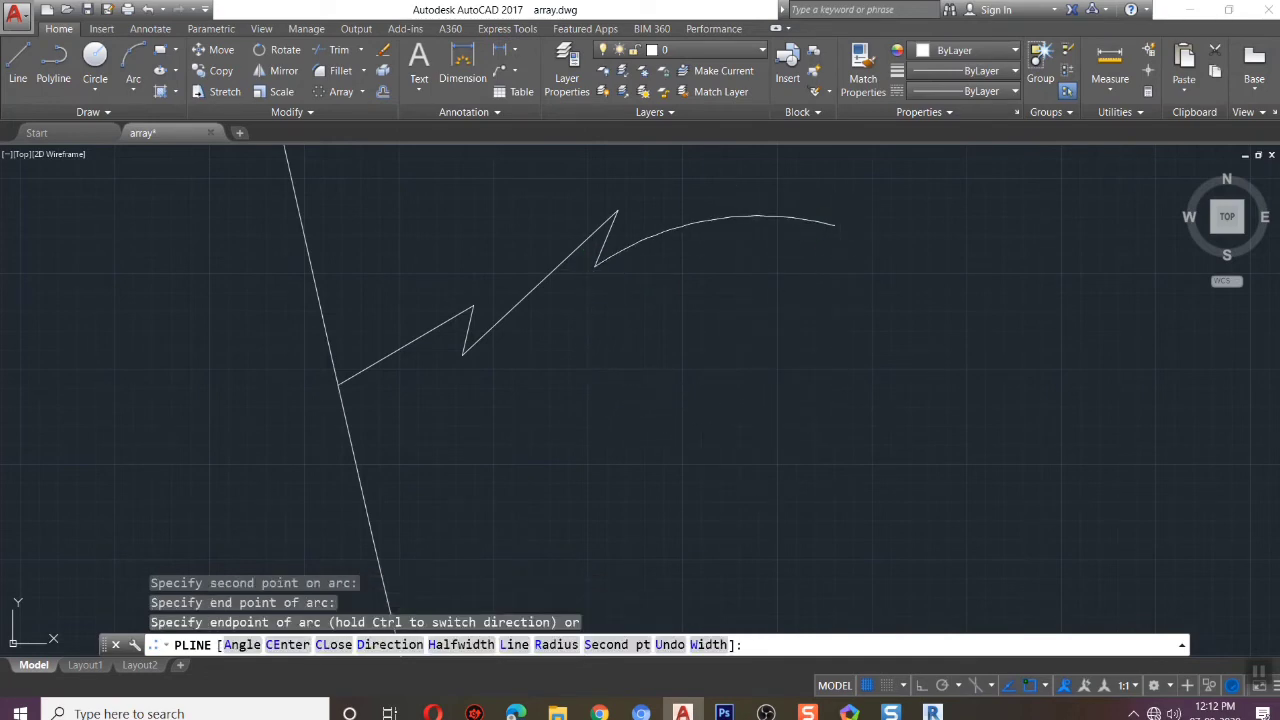
key("Return")
type("mi")
key("Return")
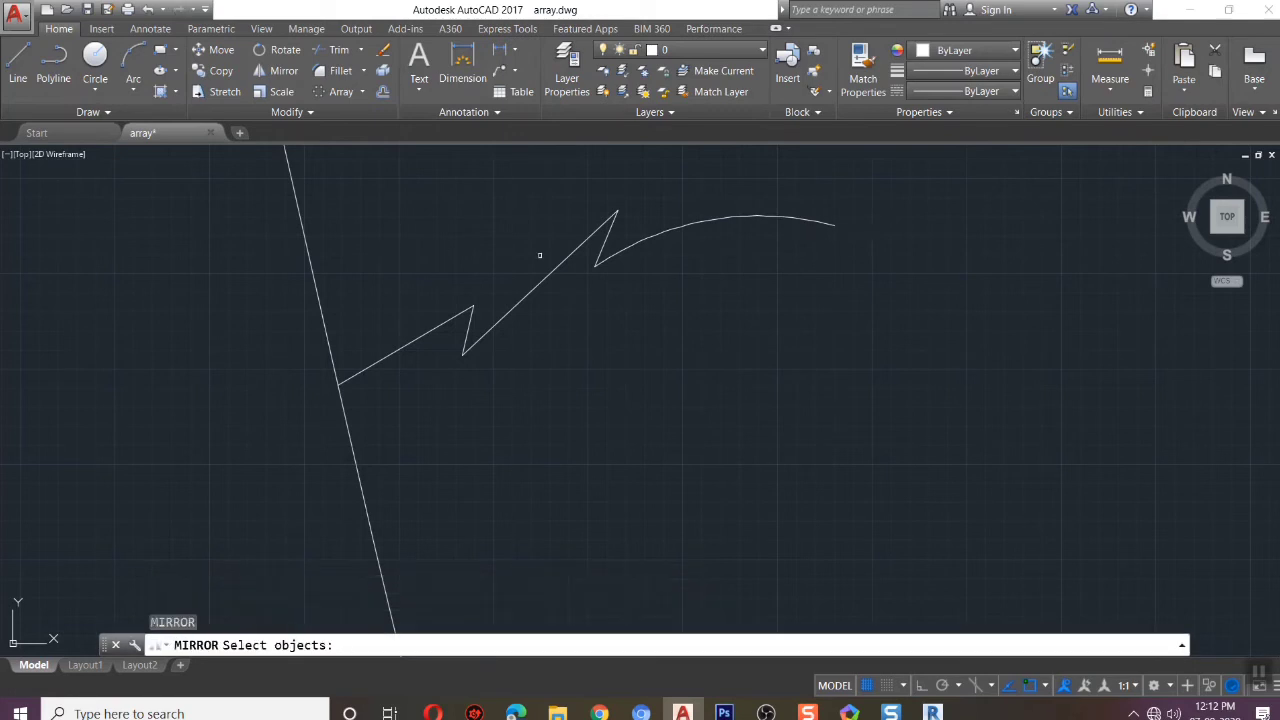
Mirror the half-leaf polyline about the line from its arc end to its start, keeping the original
left_click(539, 255)
key("Return")
left_click(834, 224)
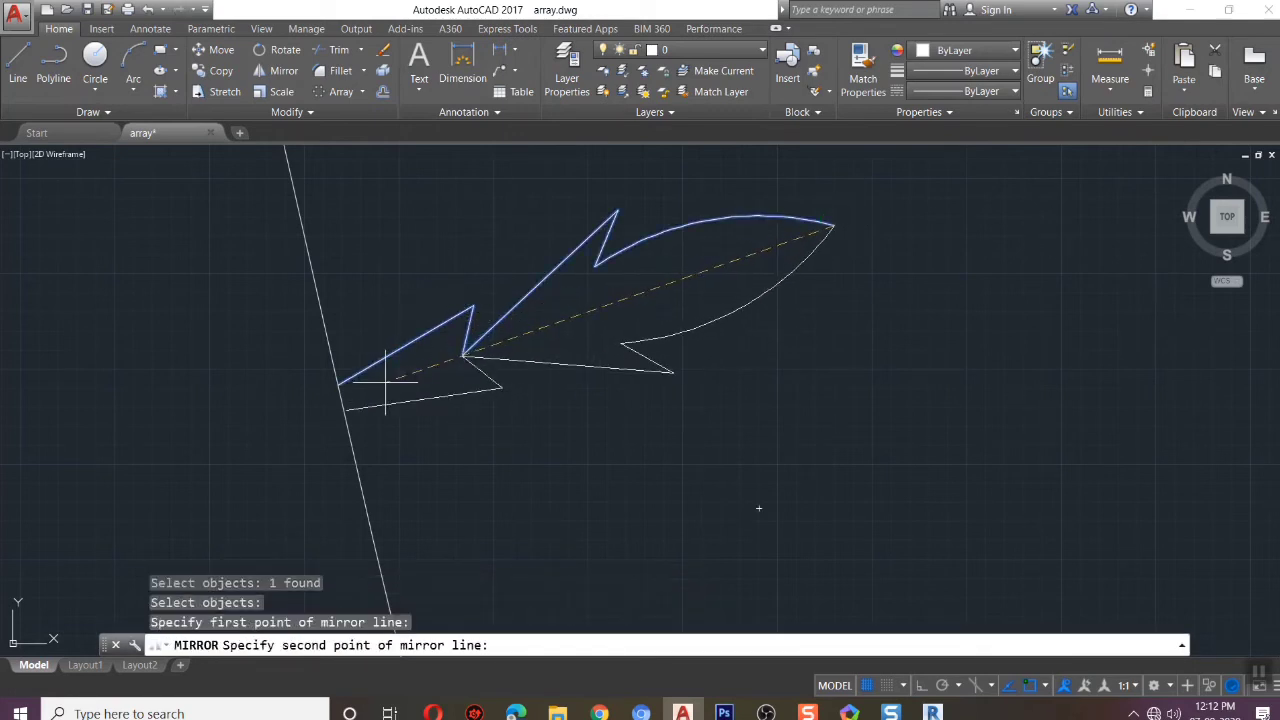
left_click(385, 381)
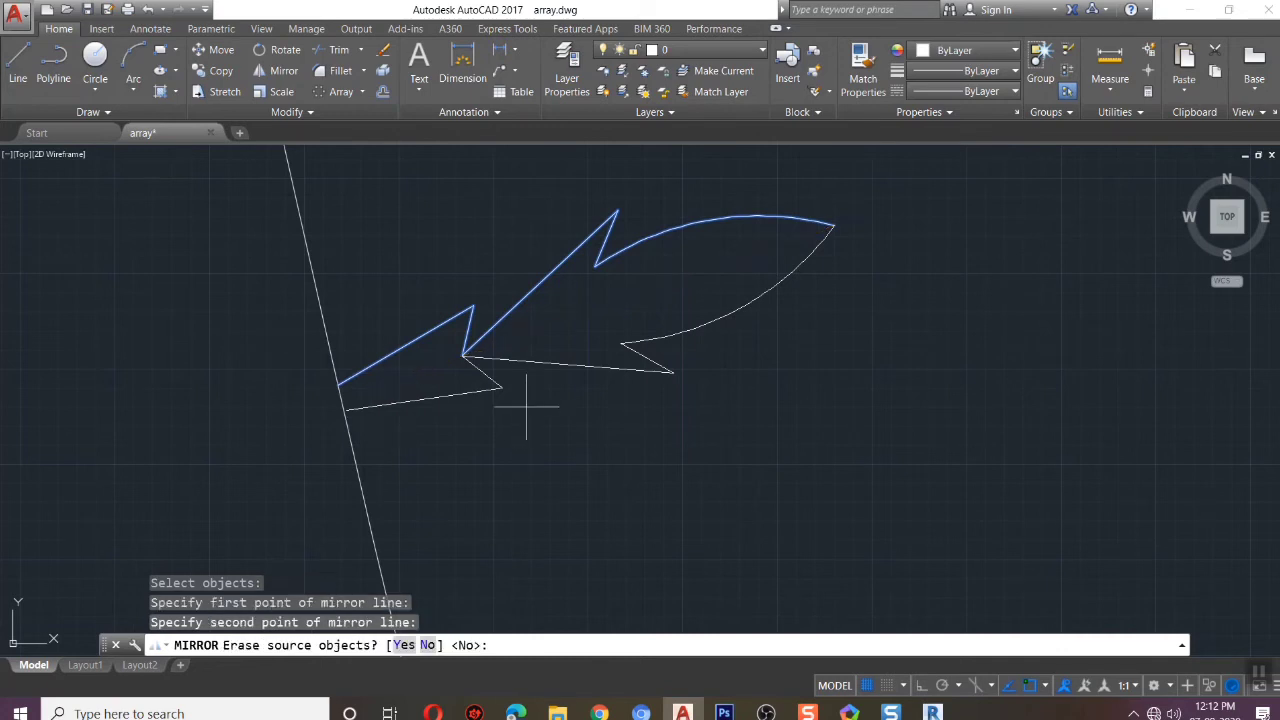
scroll(526, 406, "down", 2)
key("Return")
Select the two-piece leaf at the curve's start and attempt mirroring it, cancelling the failed tries
scroll(543, 437, "down", 3)
scroll(560, 440, "down", 2)
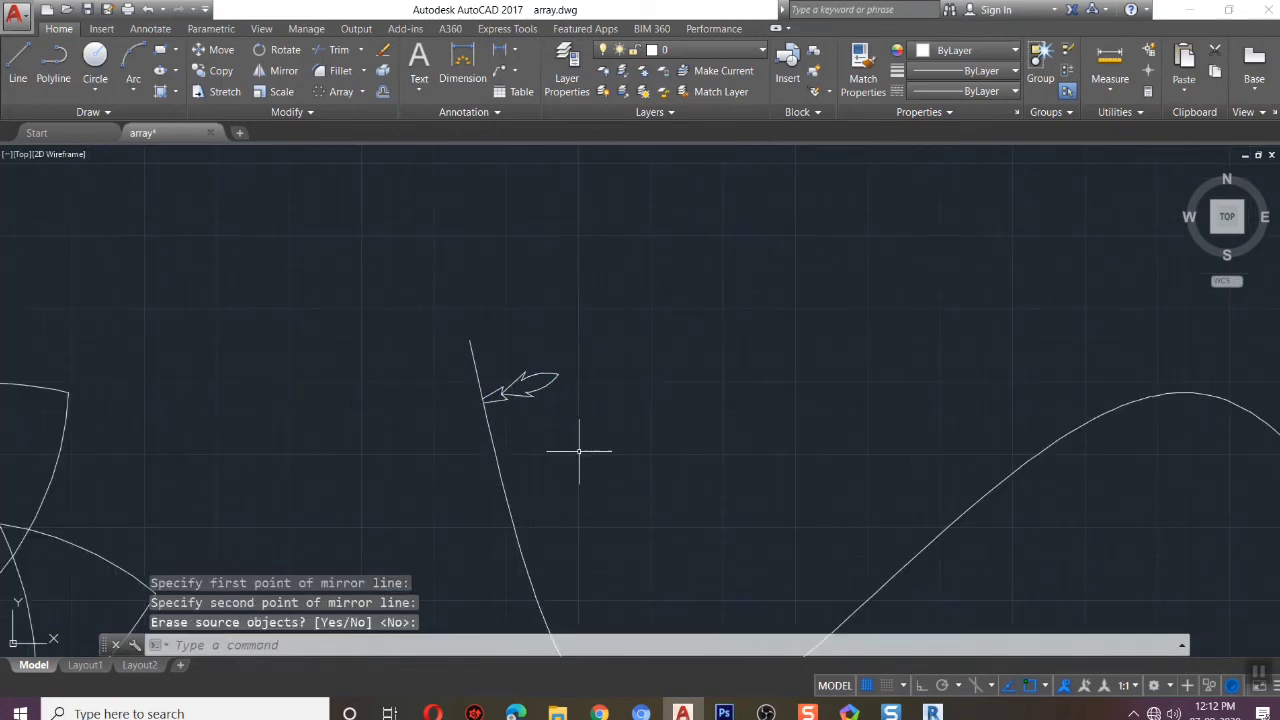
middle_click_drag(580, 449, 452, 334)
left_click(449, 291)
left_click(350, 222)
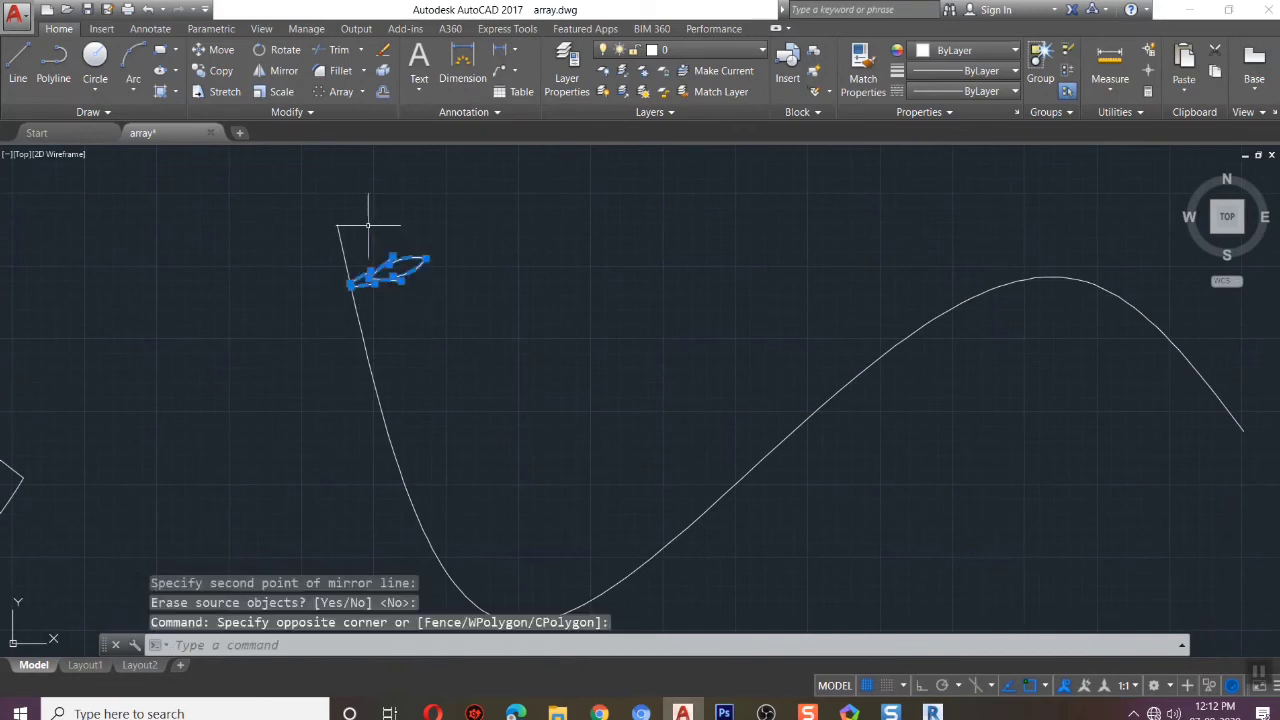
type("mi")
key("Return")
left_click(352, 384)
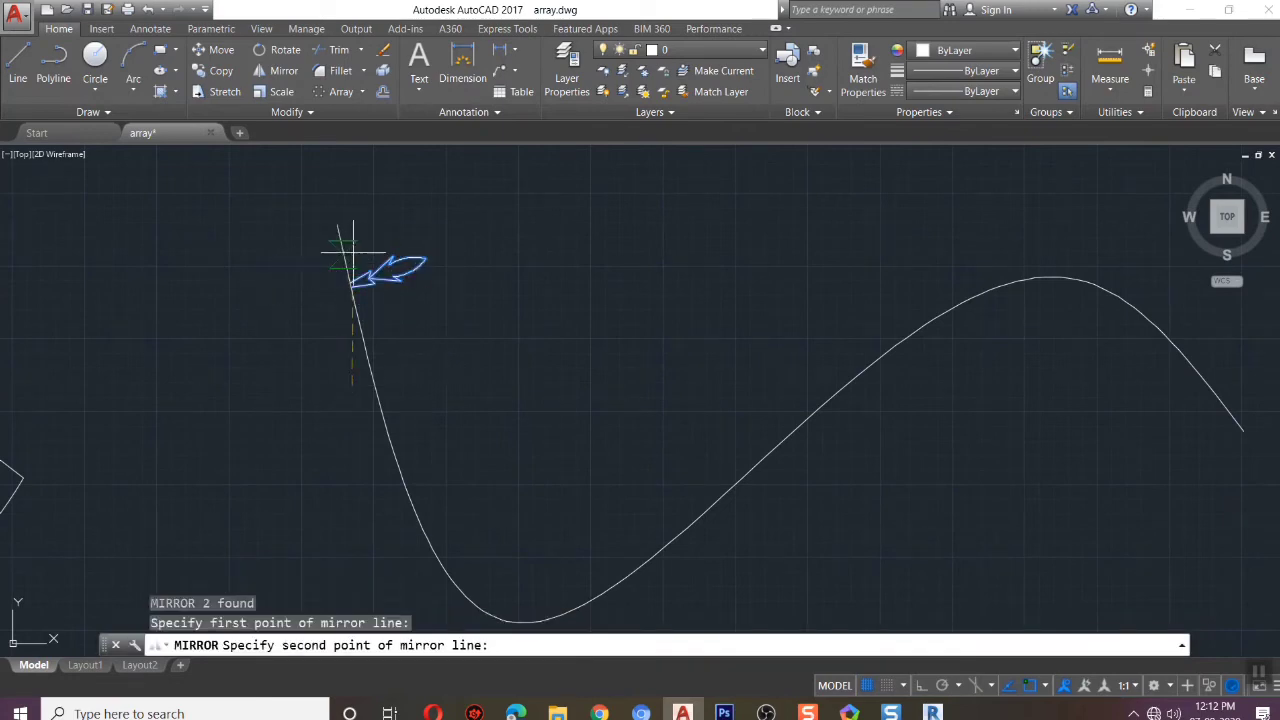
key("Escape")
left_click(493, 311)
left_click(373, 212)
key("Return")
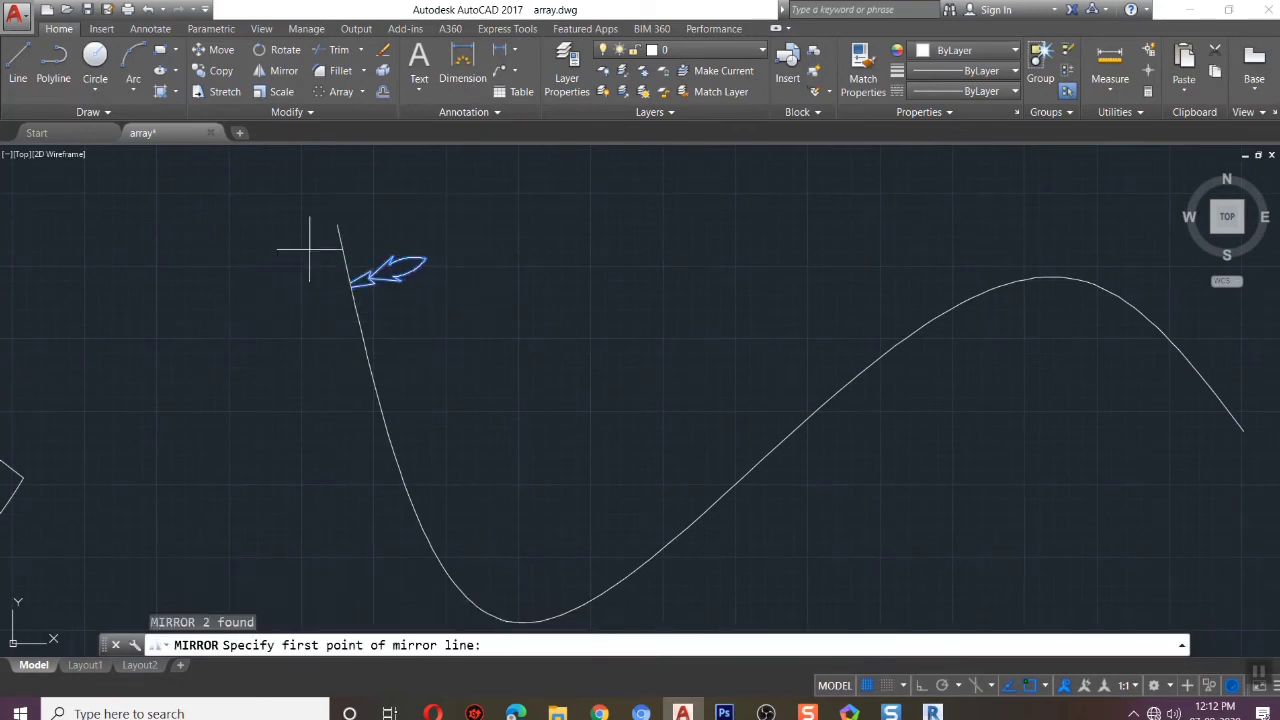
left_click(297, 245)
left_click(411, 354)
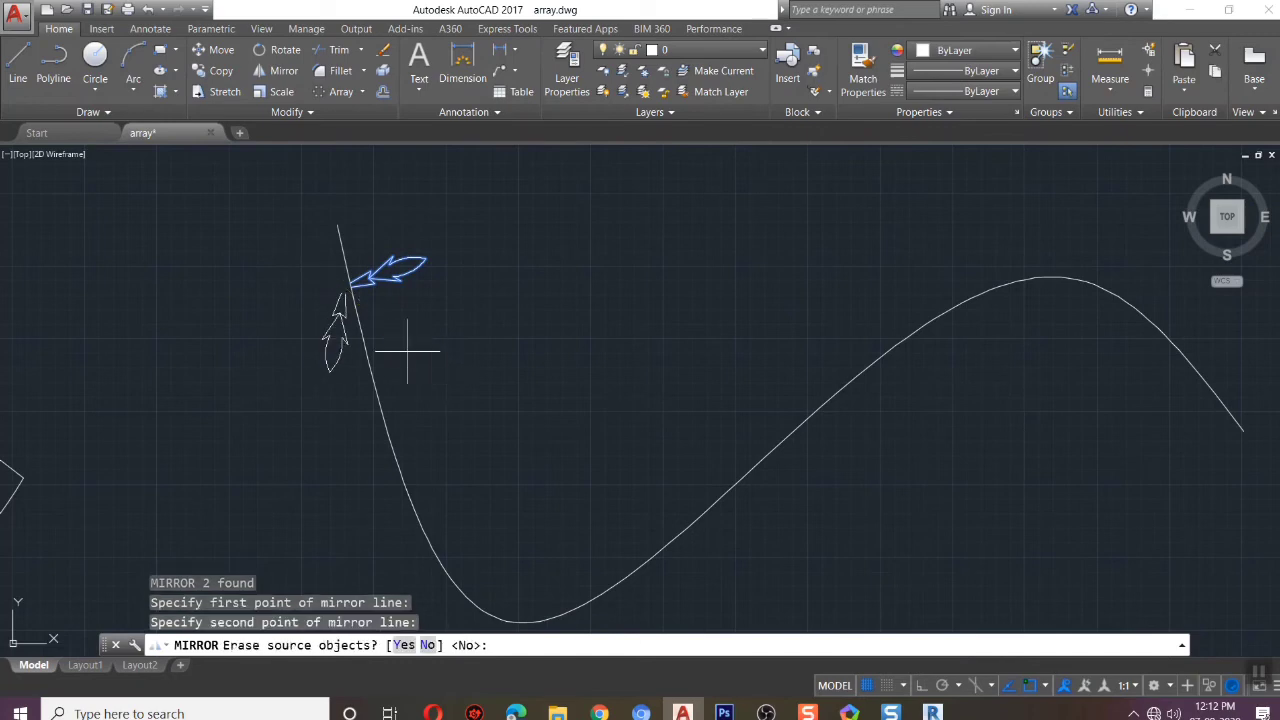
scroll(354, 340, "up", 3)
key("Return")
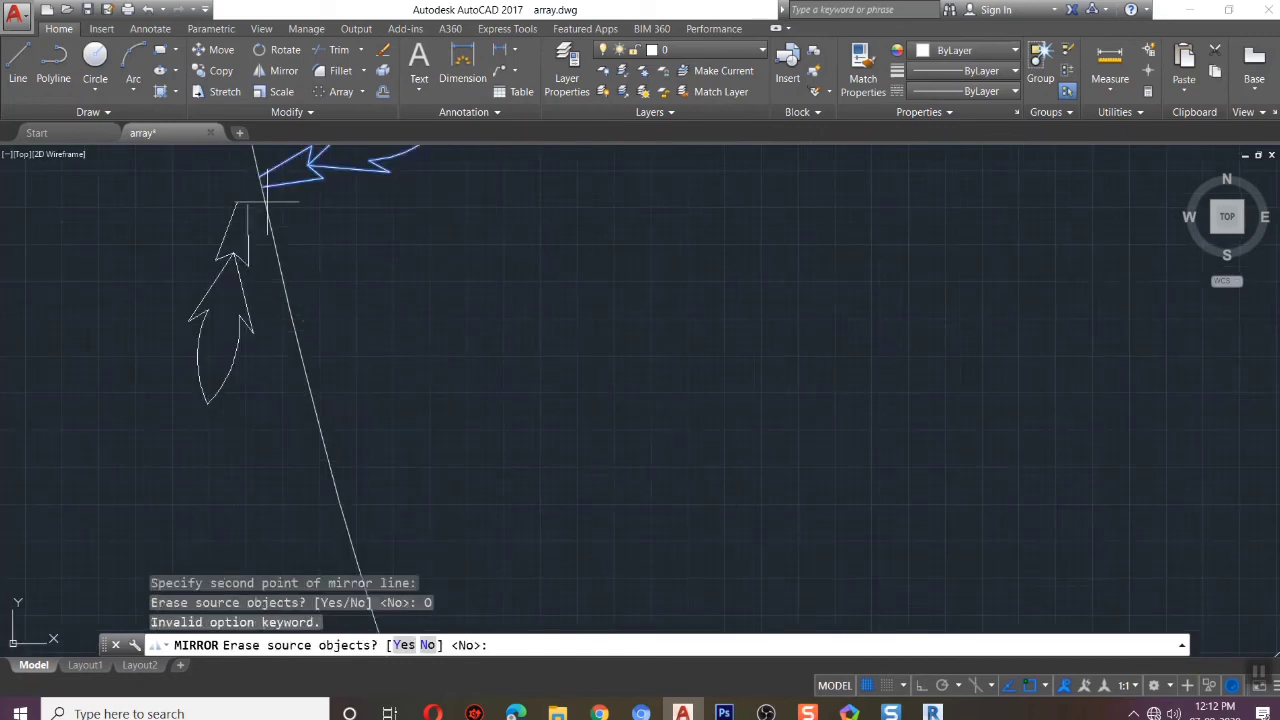
key("Escape")
scroll(271, 206, "down", 3)
Reselect the leaf and mirror it across the curve's start without erasing the source
type("mi")
key("Return")
left_click(387, 238)
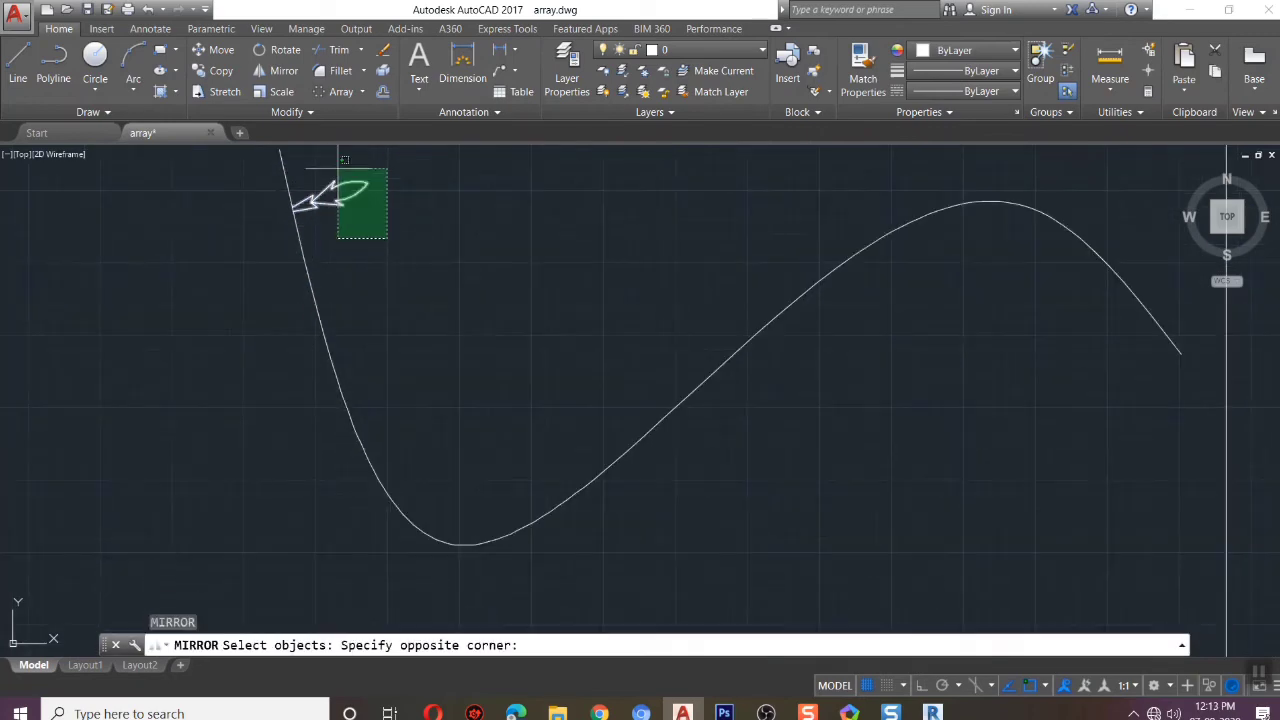
left_click(342, 163)
key("Return")
left_click(247, 185)
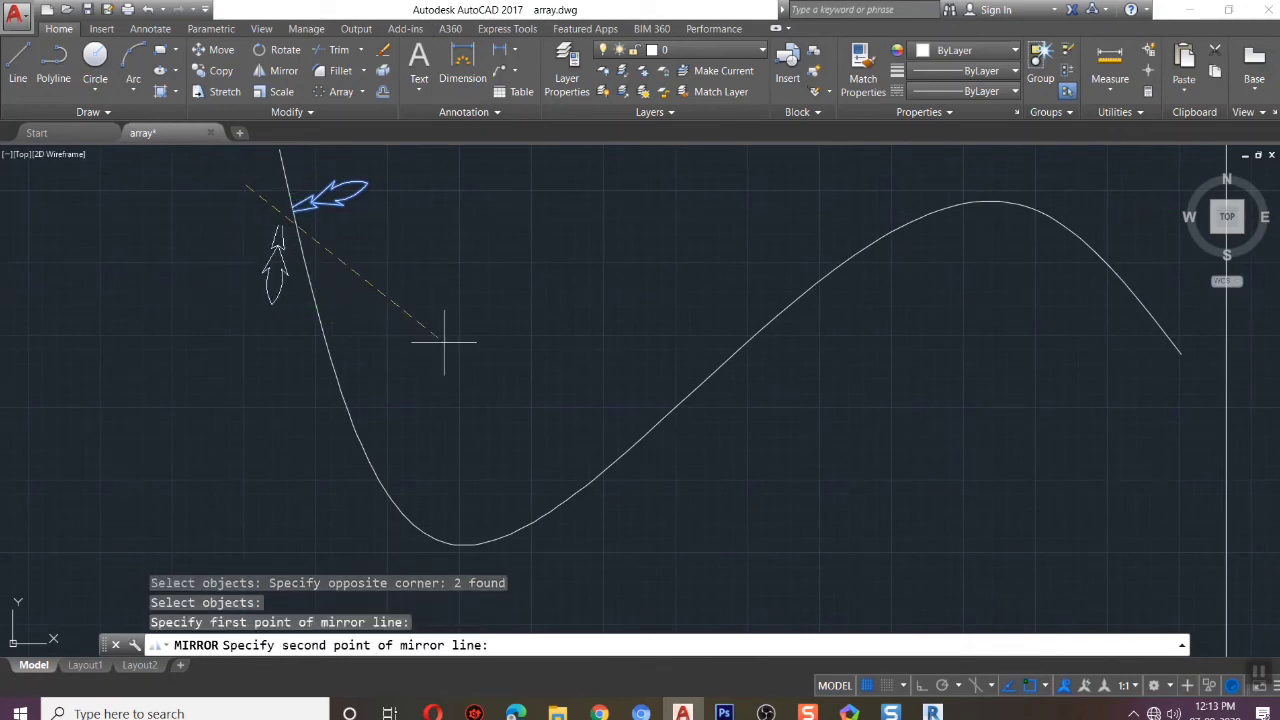
key("Escape")
left_click(280, 165)
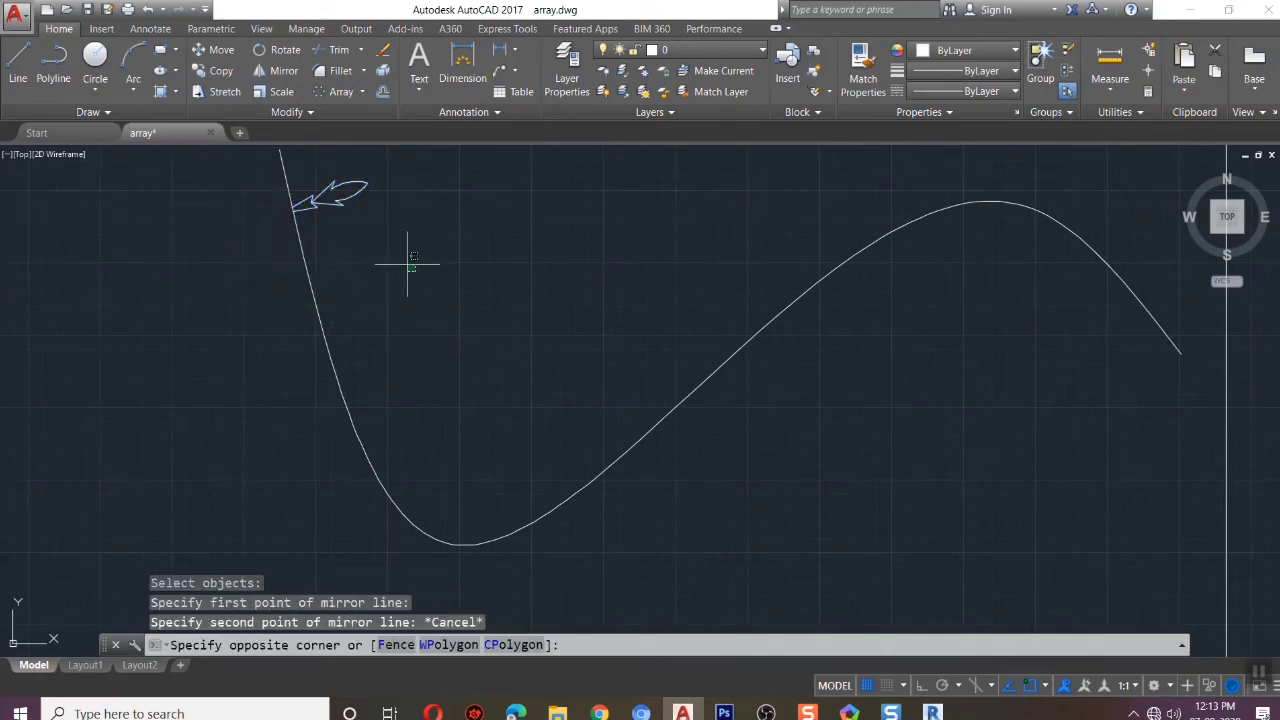
left_click(577, 351)
type("mi")
key("Return")
left_click(265, 178)
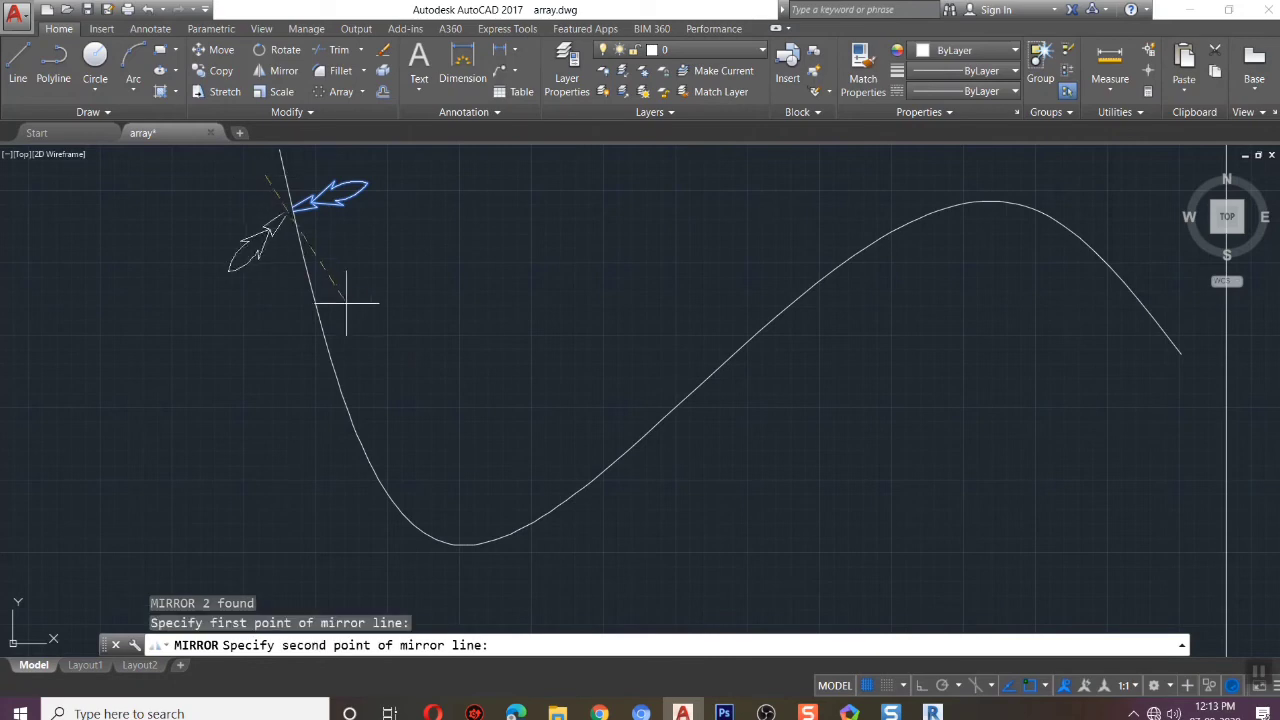
left_click(383, 314)
key("Return")
scroll(290, 215, "up", 5)
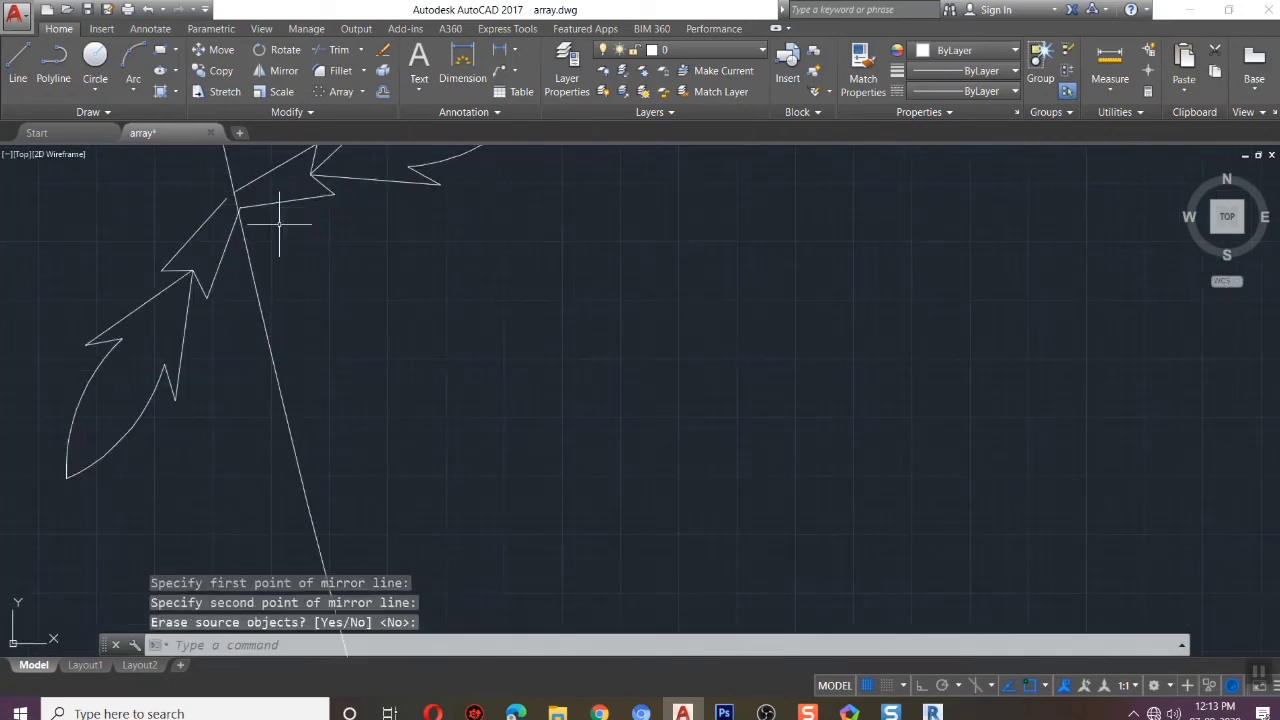
Move the mirrored leaf's two pieces lower along the curve
left_click(192, 228)
left_click(190, 234)
type("m")
key("Return")
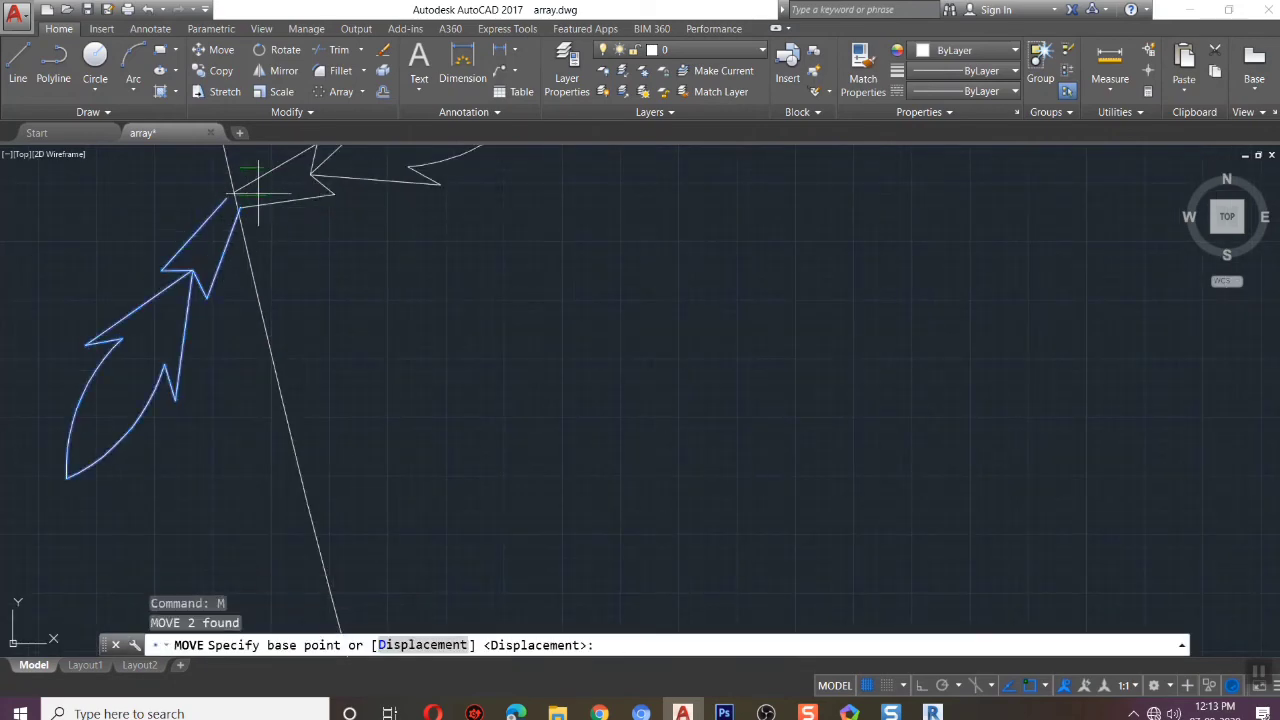
left_click(228, 204)
left_click(227, 271)
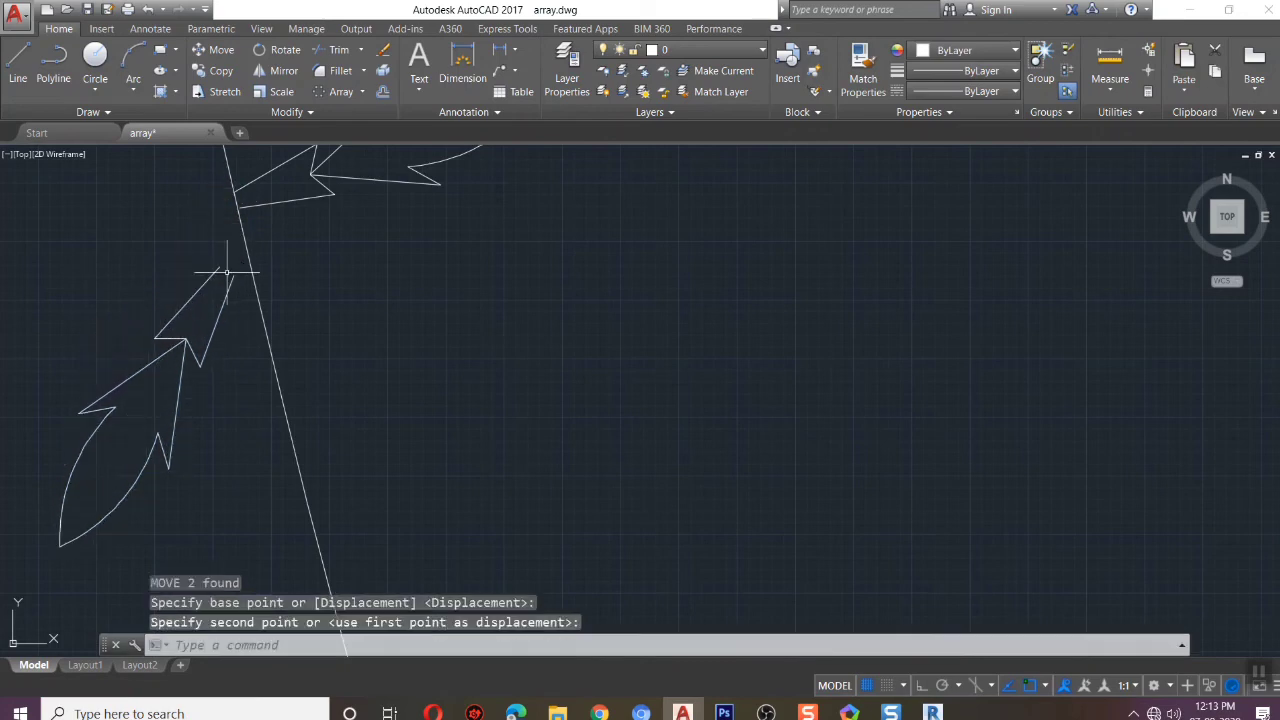
scroll(390, 306, "down", 2)
scroll(451, 340, "down", 3)
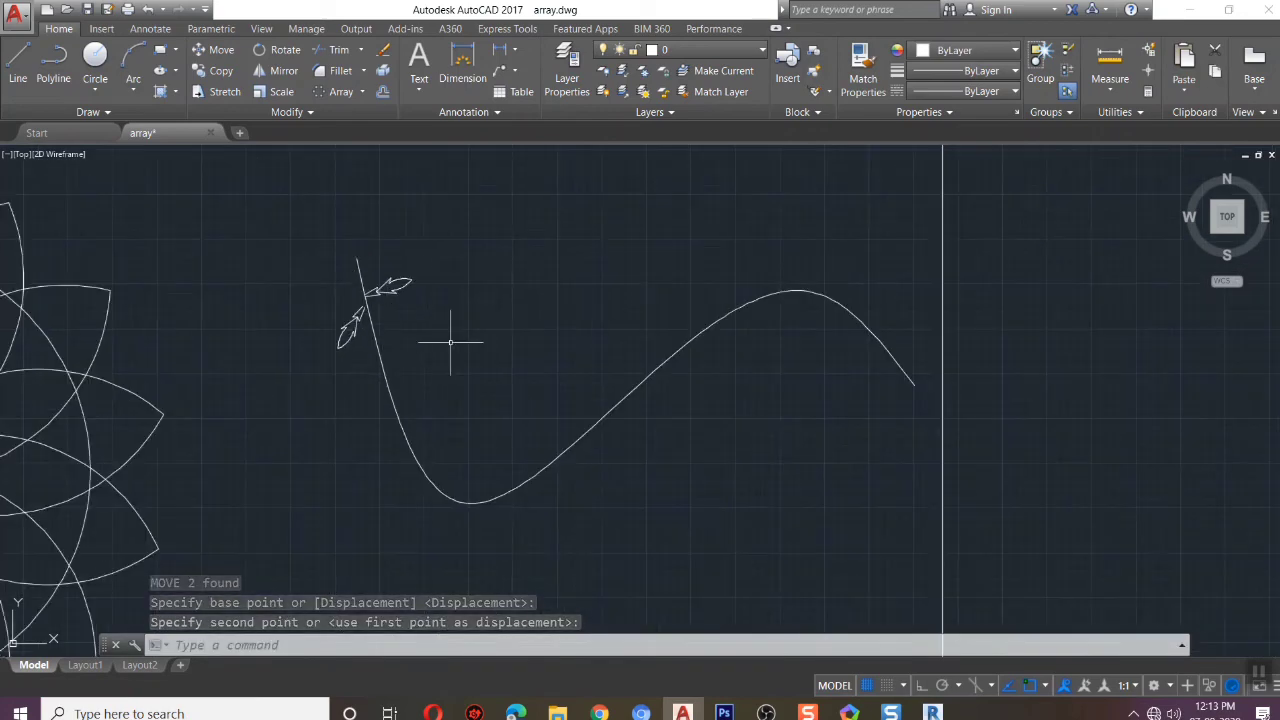
scroll(484, 285, "up", 3)
Offset the spline by a two-point picked distance to create a parallel copy beside it
type("o")
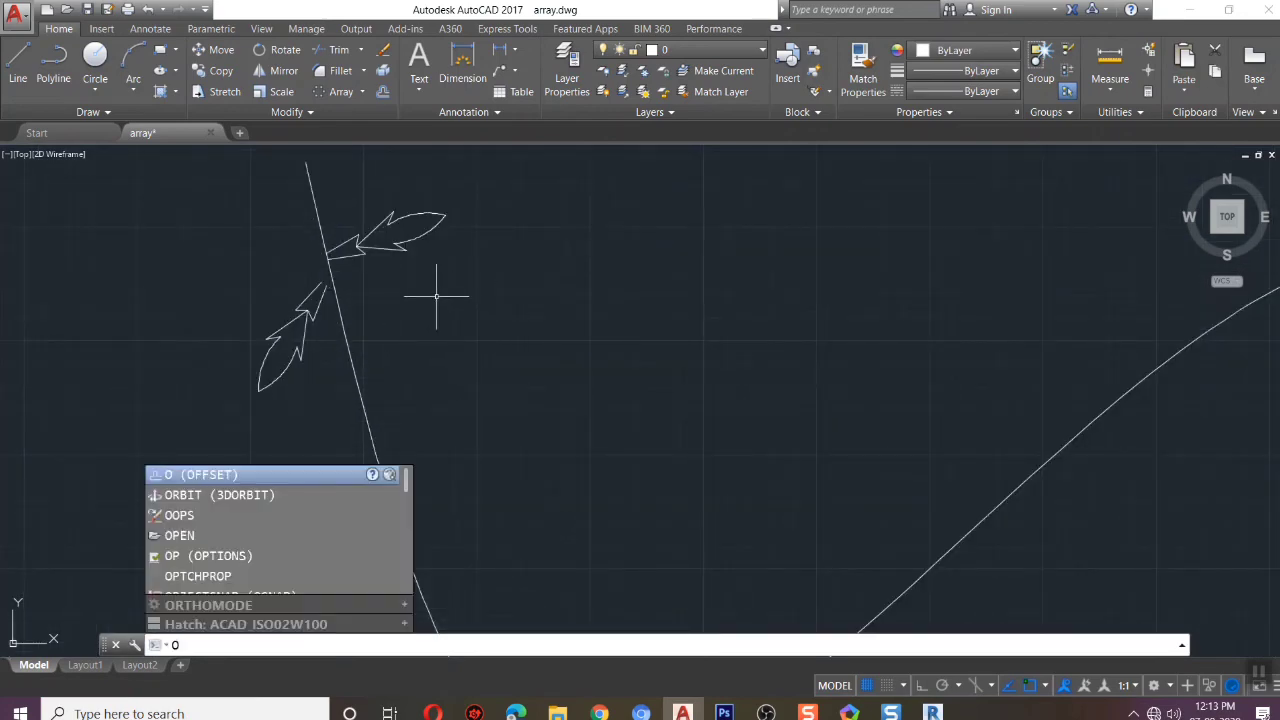
key("Return")
scroll(340, 250, "up", 3)
left_click(314, 289)
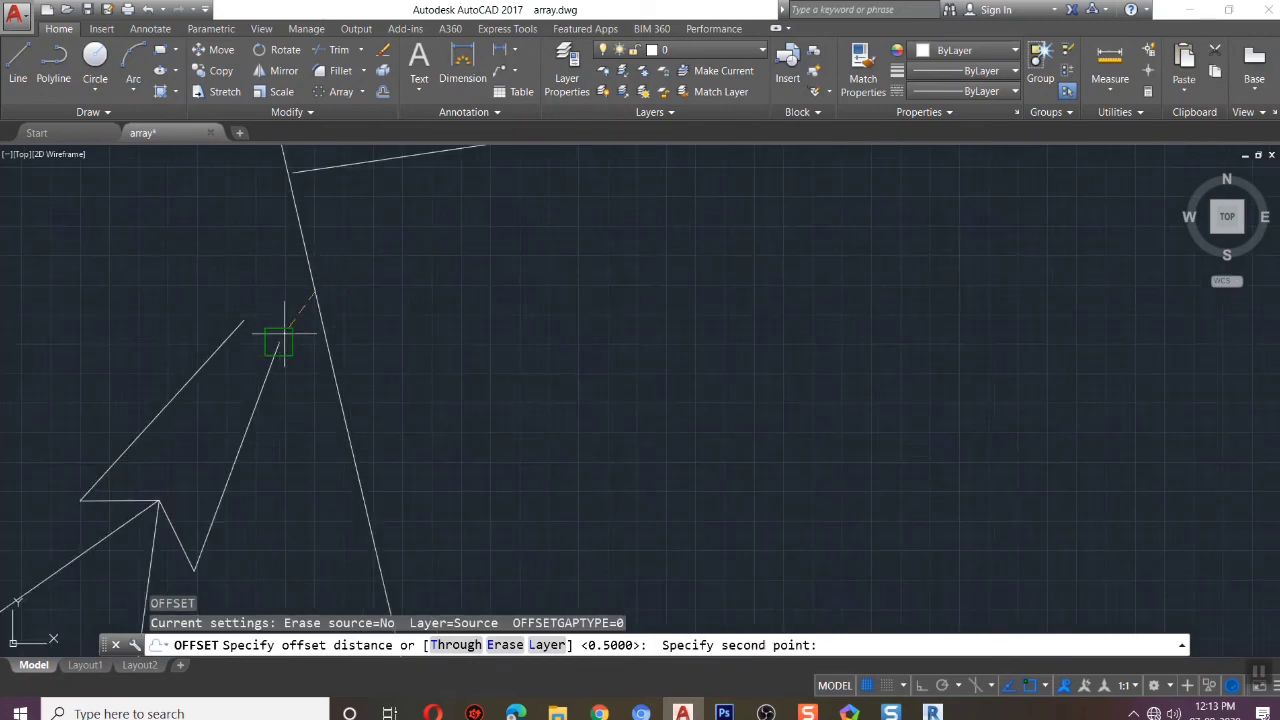
left_click(284, 337)
left_click(314, 303)
left_click(330, 310)
scroll(400, 310, "down", 2)
scroll(500, 330, "down", 3)
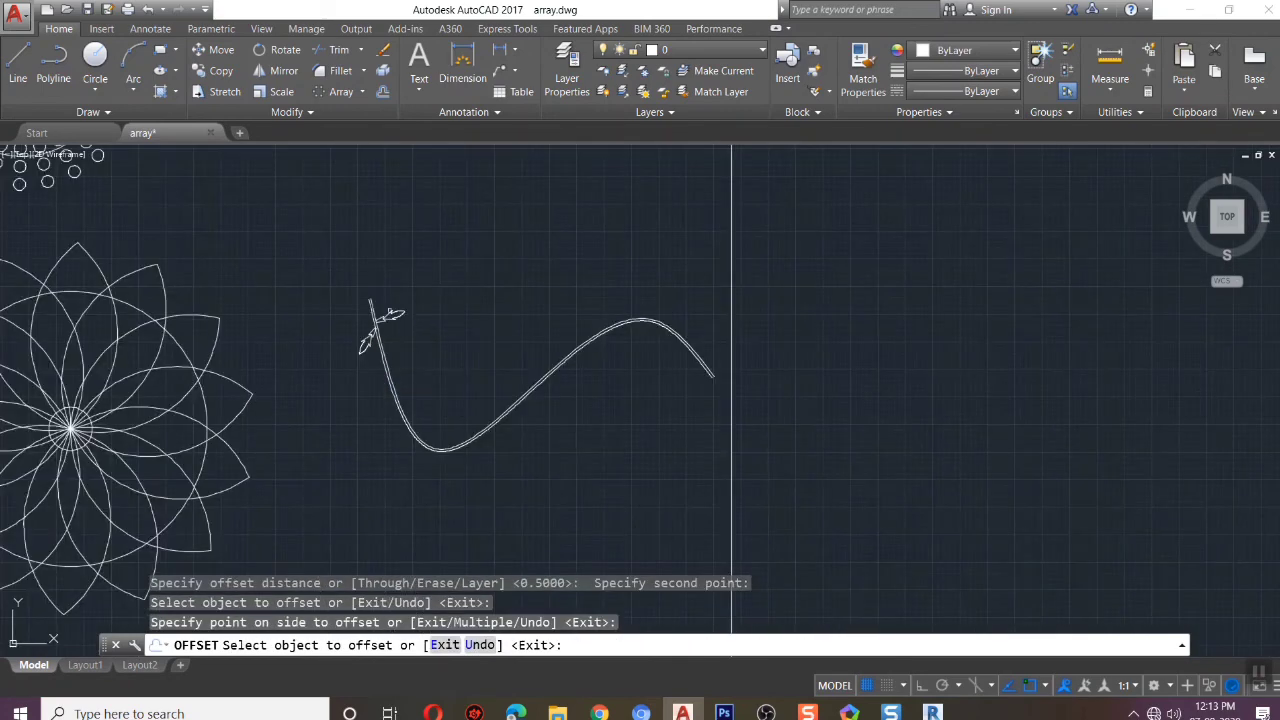
scroll(390, 340, "up", 4)
scroll(400, 370, "down", 2)
key("Escape")
Create an 8-item path array of the four leaf pieces along the double curve
type("AR")
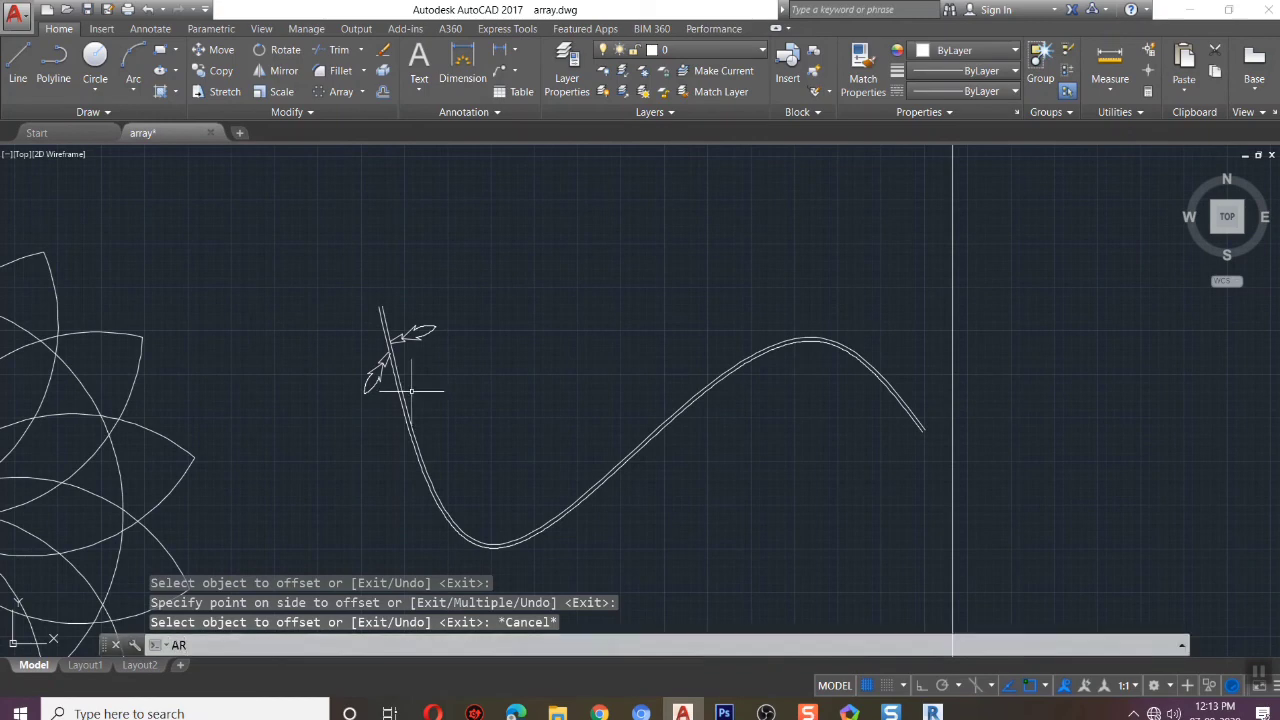
key("Return")
left_click_drag(378, 423, 315, 338)
left_click_drag(520, 360, 434, 314)
key("Return")
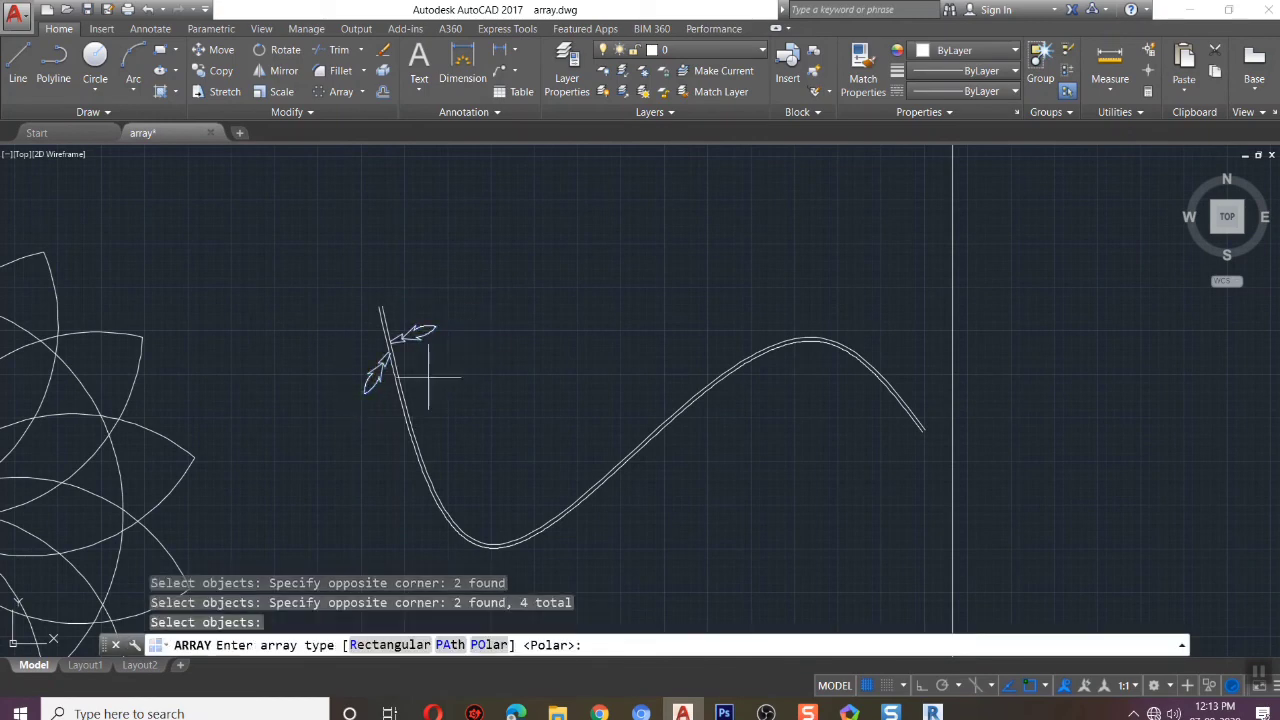
left_click(441, 647)
left_click(480, 543)
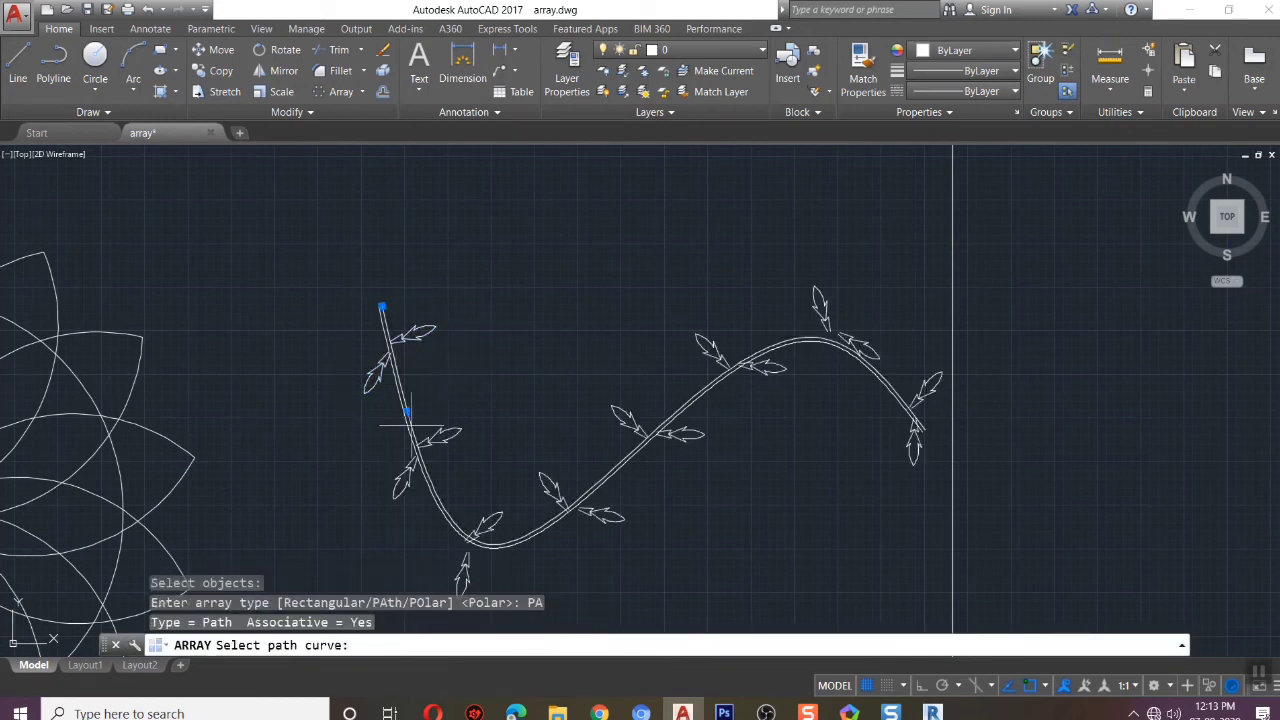
scroll(640, 540, "down", 2)
scroll(388, 350, "up", 2)
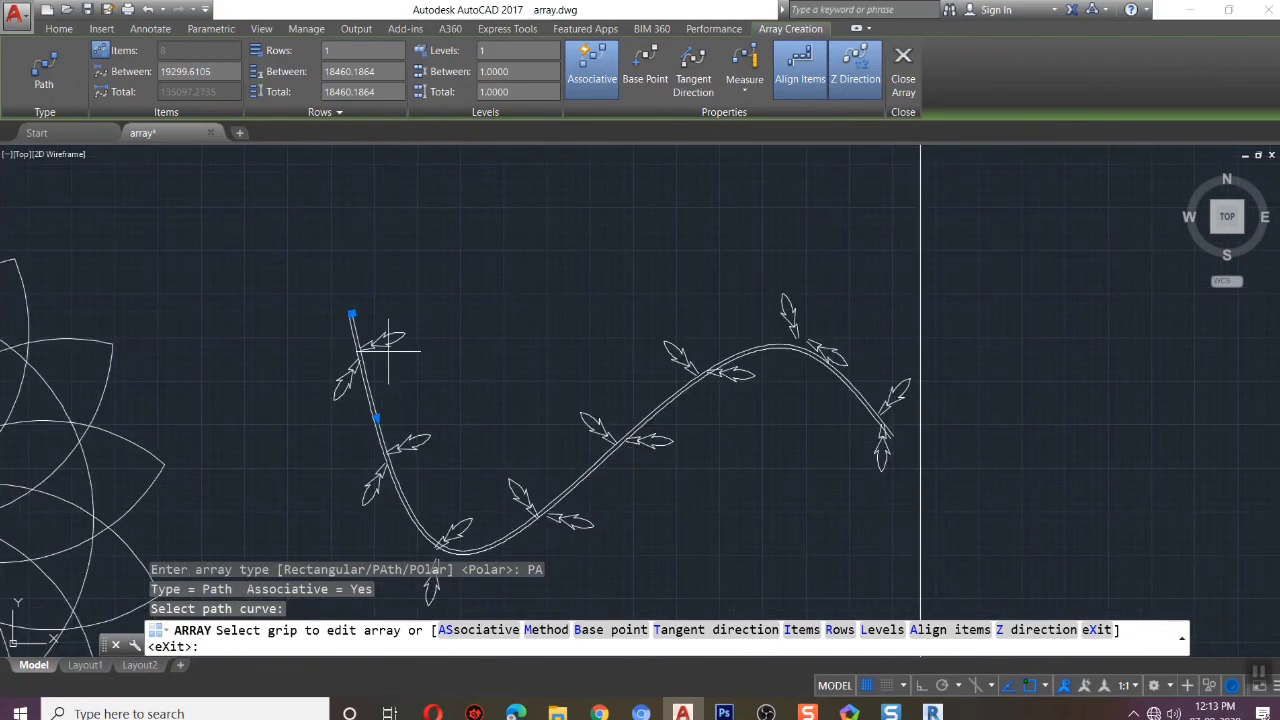
scroll(351, 393, "down", 4)
scroll(369, 396, "up", 4)
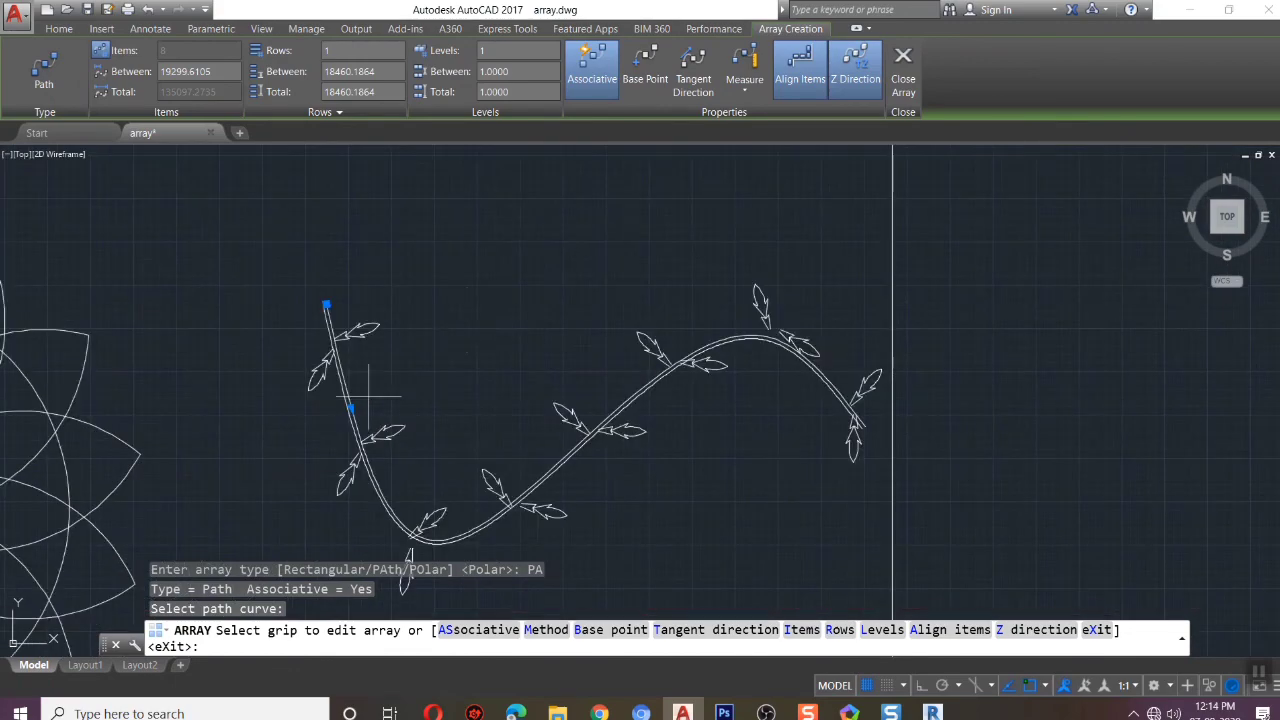
key("Return")
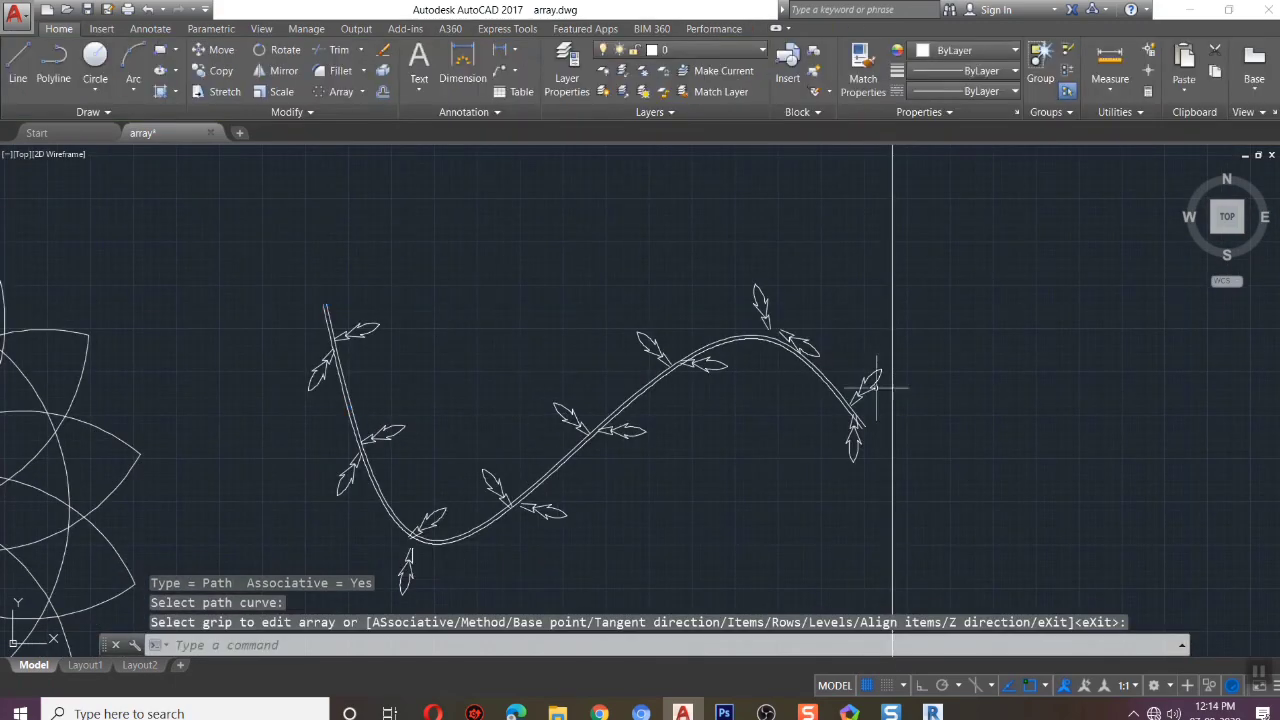
scroll(851, 566, "down", 2)
scroll(586, 494, "down", 3)
scroll(542, 470, "up", 3)
scroll(671, 426, "down", 2)
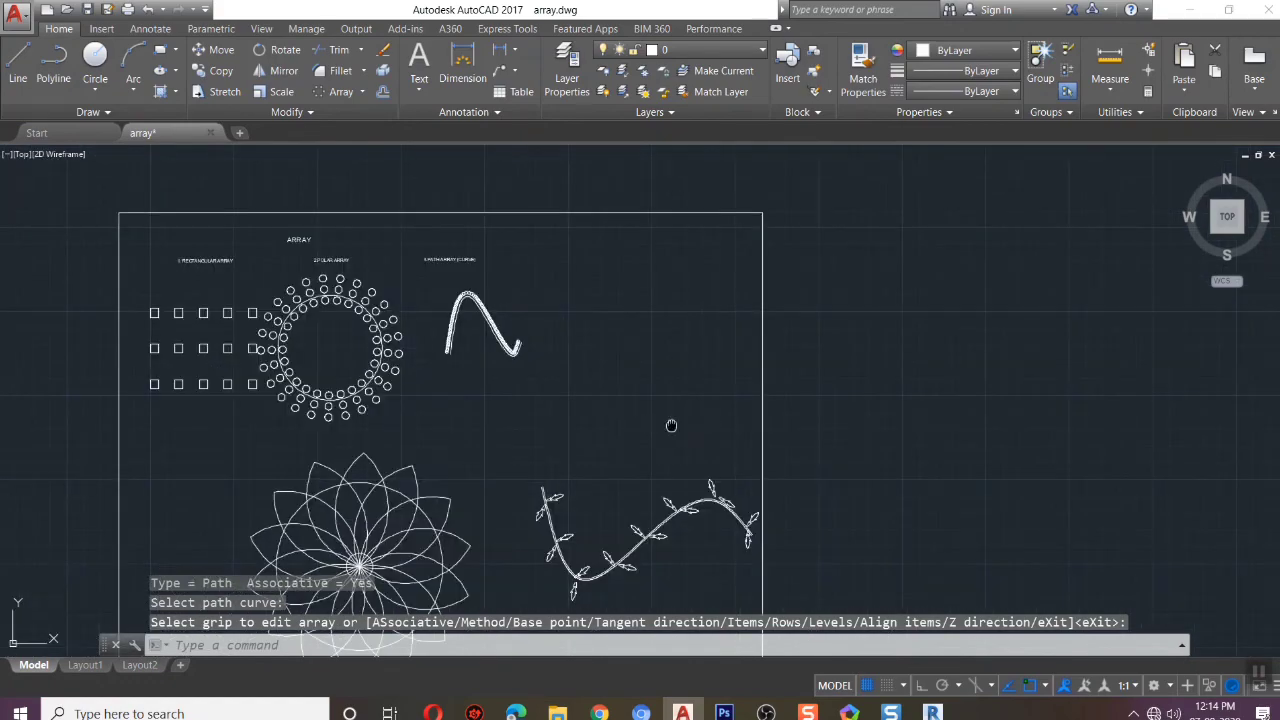
middle_click_drag(457, 394, 490, 336)
left_click(361, 91)
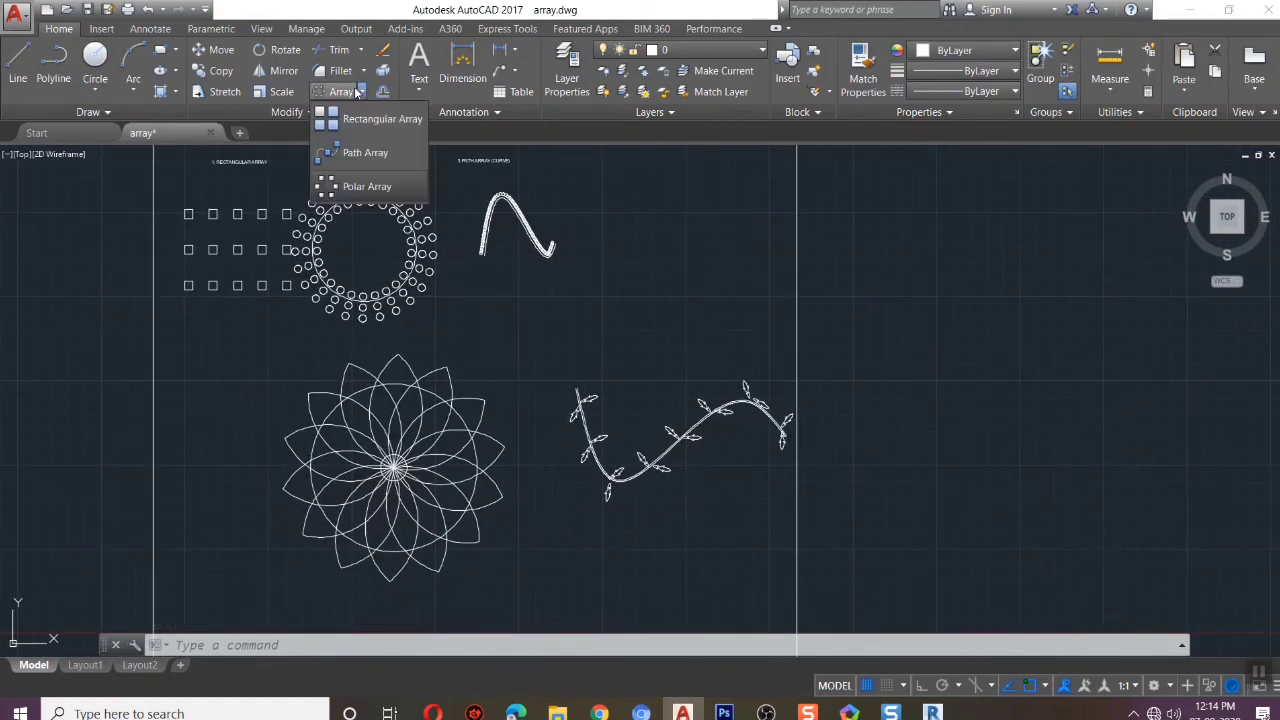
left_click(590, 332)
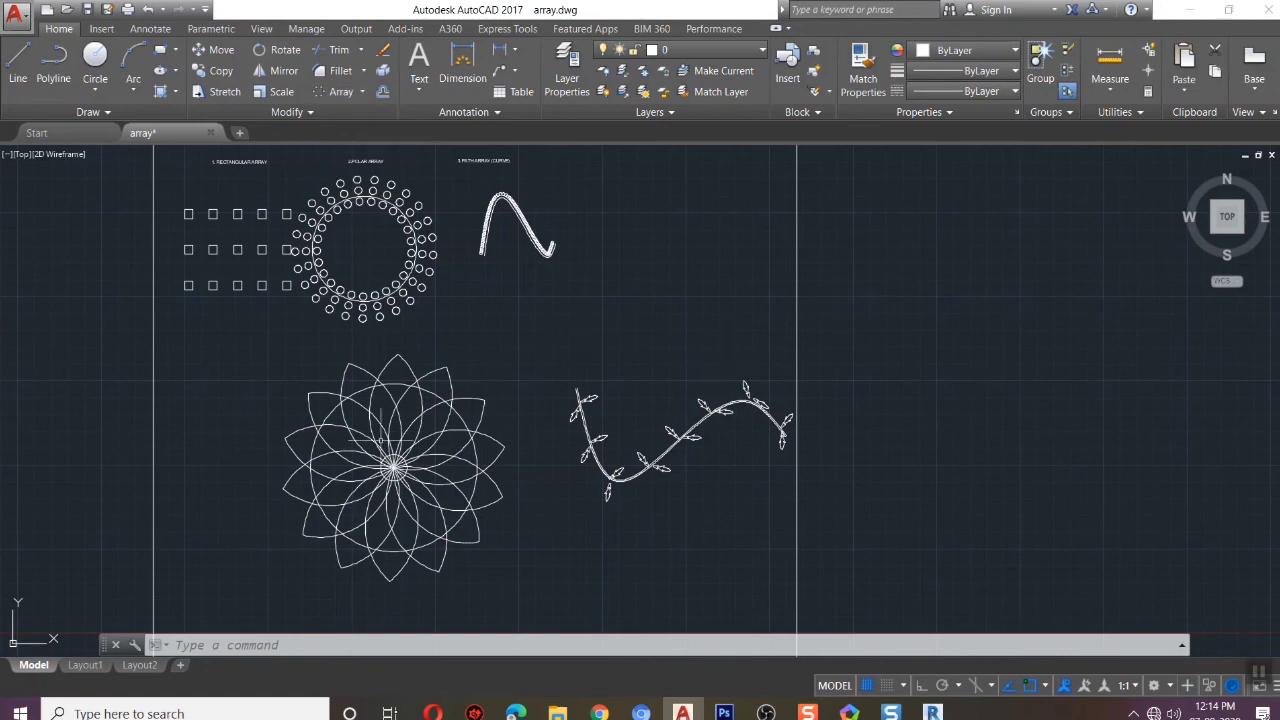
scroll(636, 285, "down", 2)
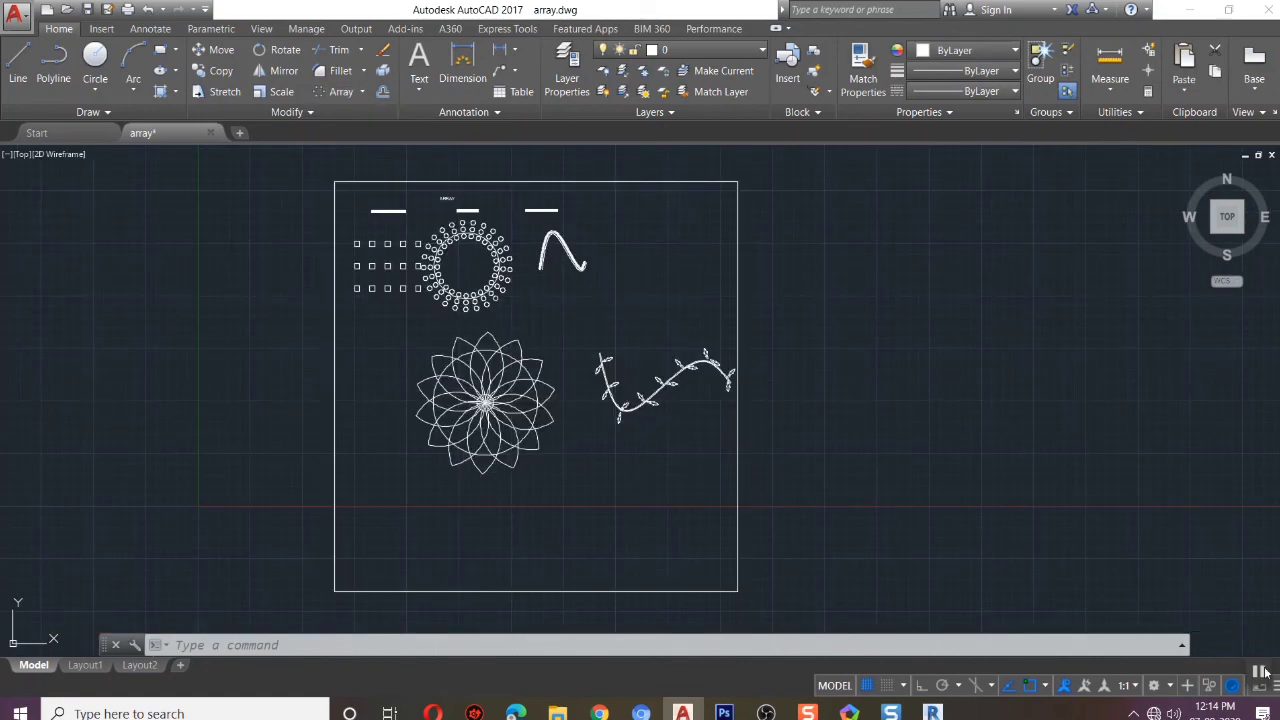